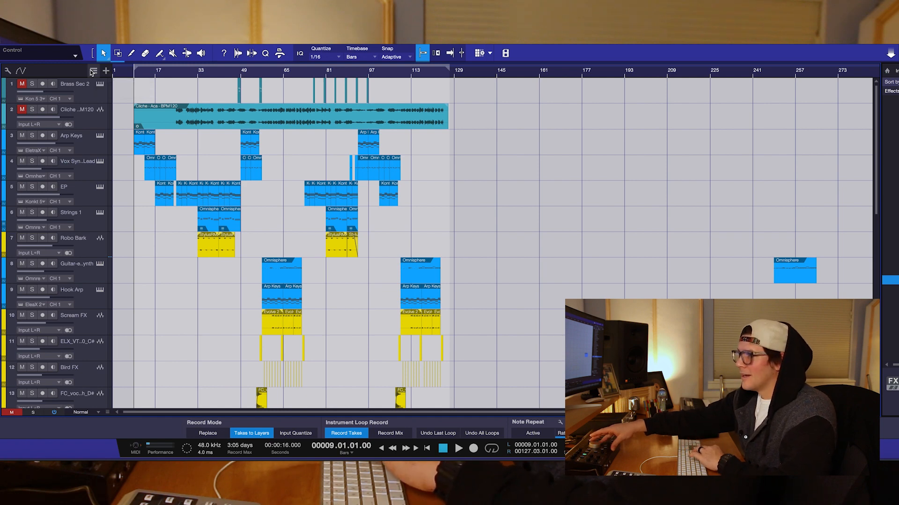
# Play the intro from bar 9 in the full mix and with Arp Keys soloed, and inspect that track's ElectraX instrument.
pyautogui.press('space')
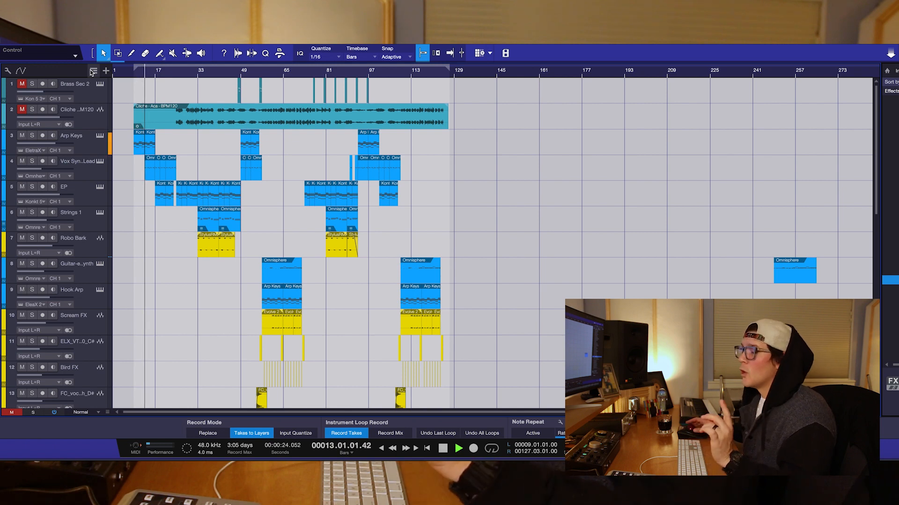
pyautogui.press('space')
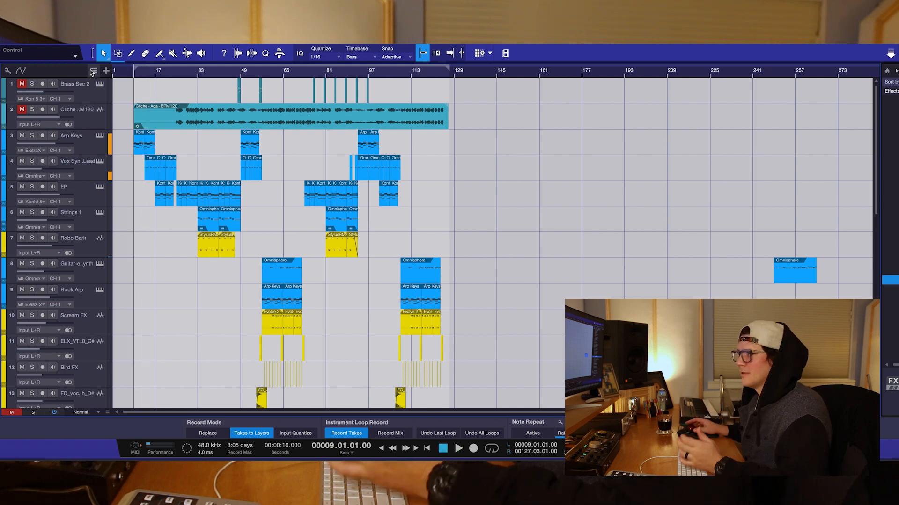
pyautogui.click(79, 146)
pyautogui.click(33, 135)
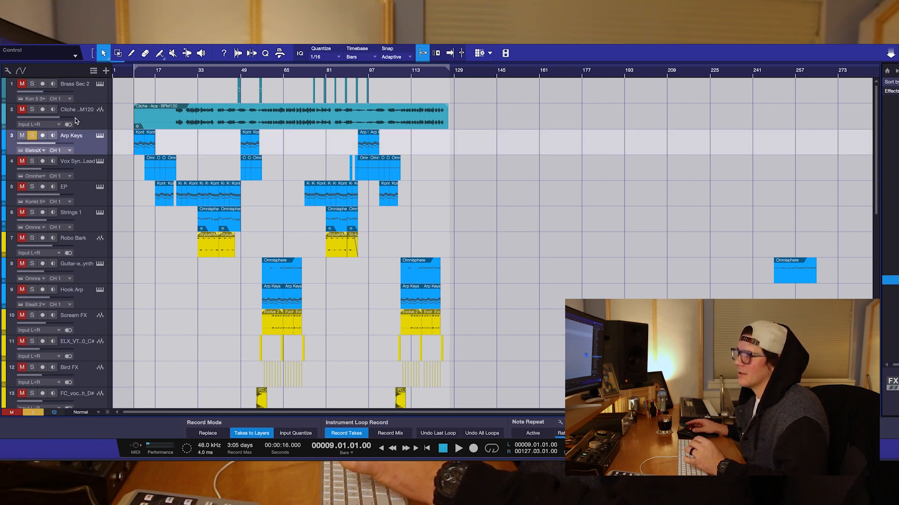
pyautogui.press('space')
pyautogui.click(100, 135)
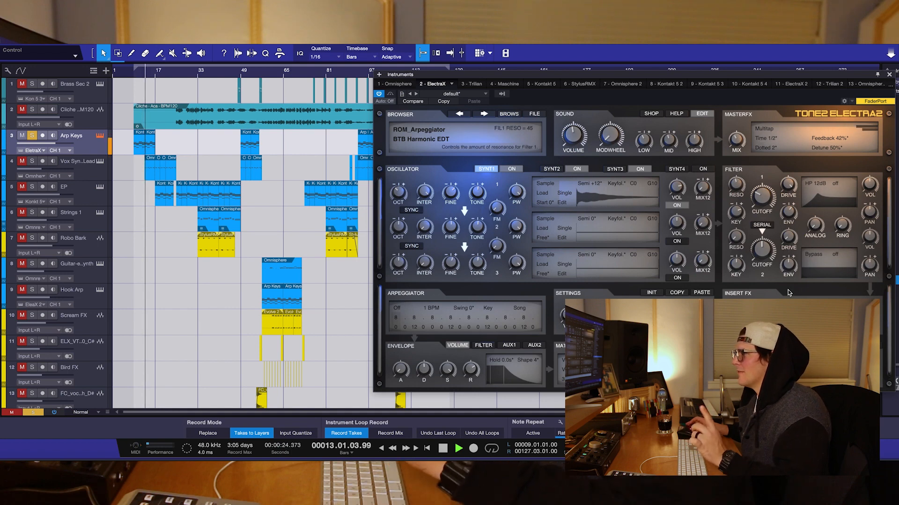
pyautogui.click(889, 76)
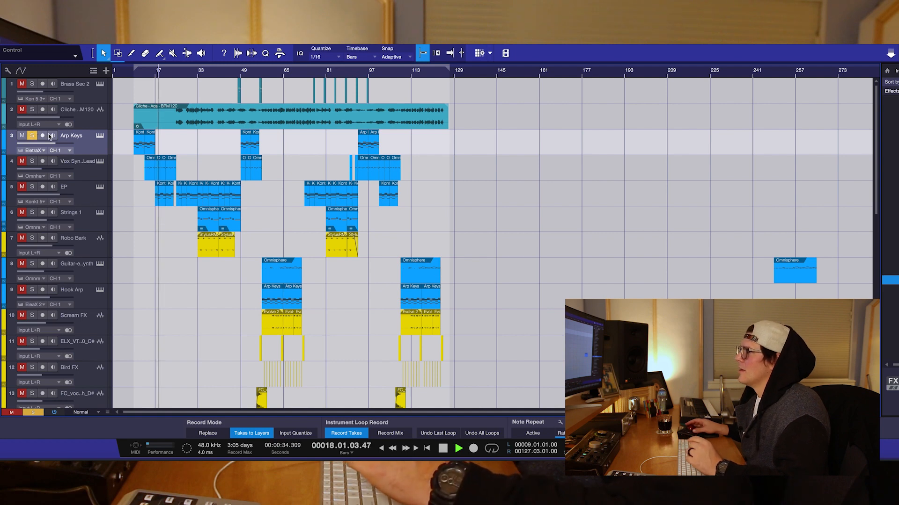
pyautogui.click(33, 136)
pyautogui.press('space')
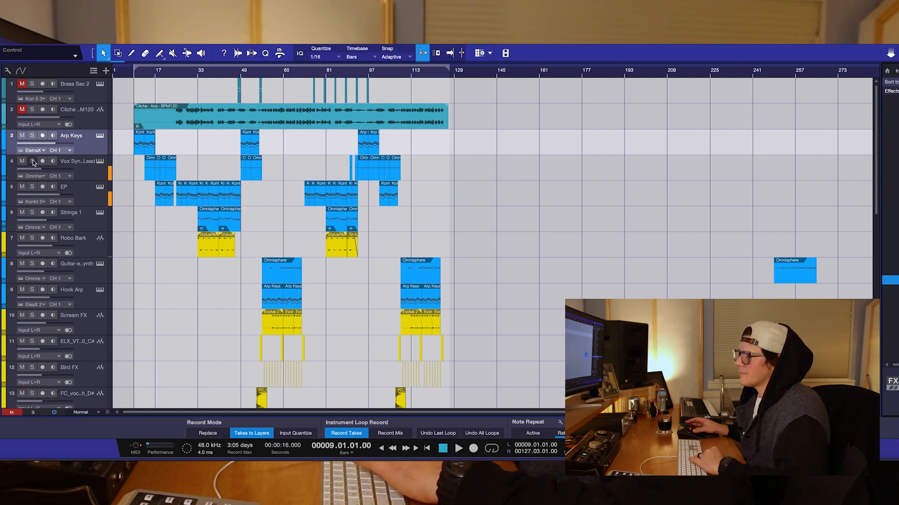
# Audition the soloed Vox Syn Lead track from bar 13 and inspect the Edit page of its Omnisphere patch Electro Boy.
pyautogui.click(33, 162)
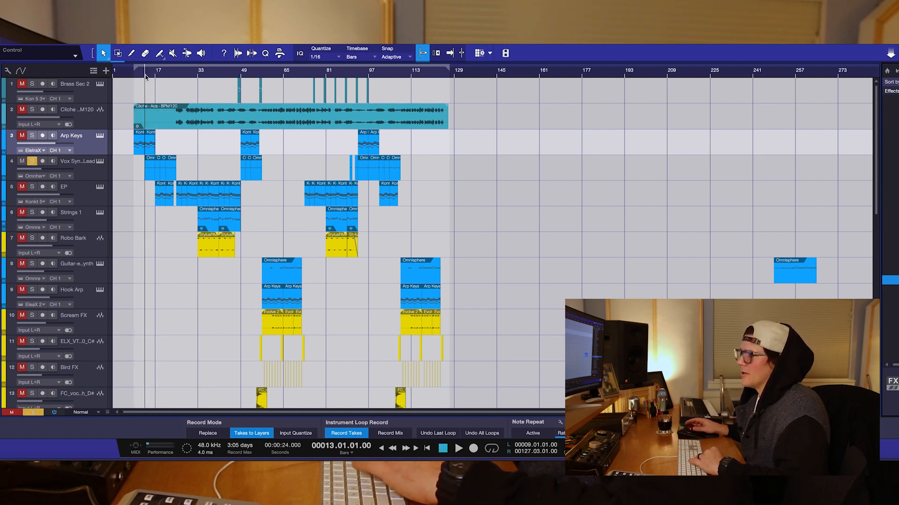
pyautogui.press('space')
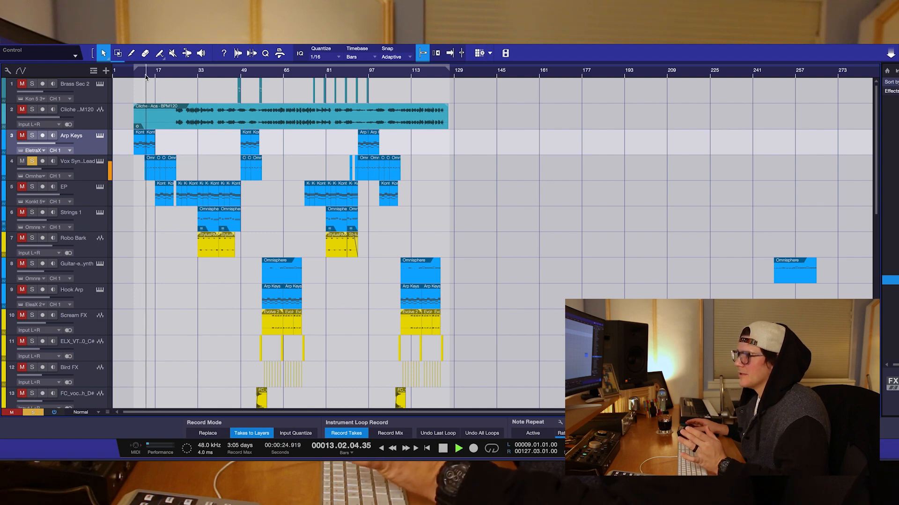
pyautogui.press('space')
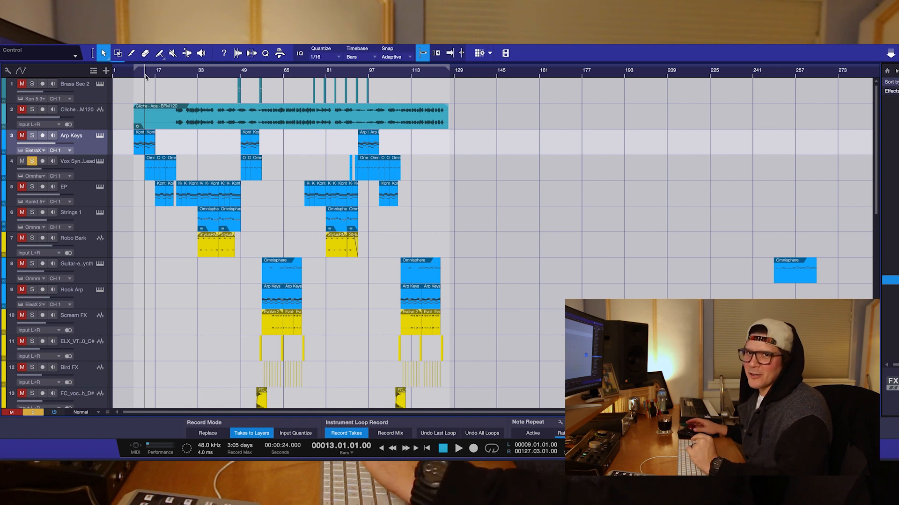
pyautogui.click(104, 161)
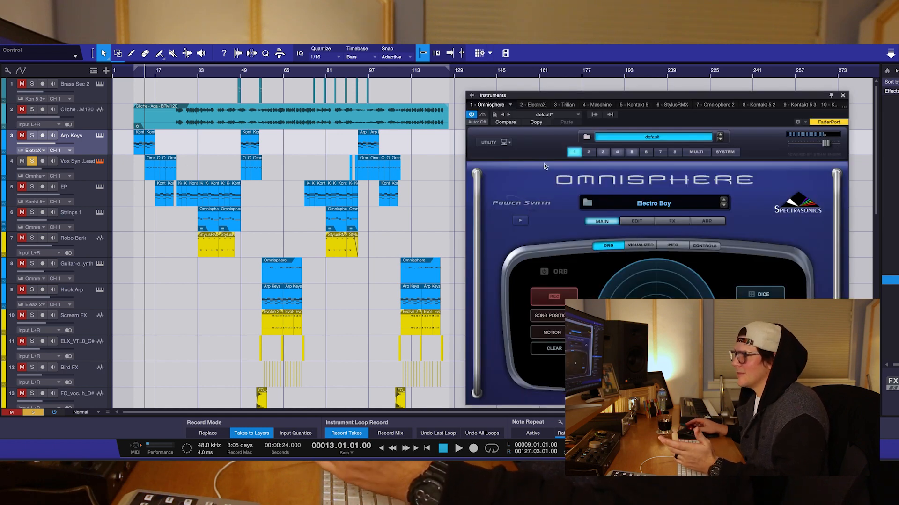
pyautogui.click(633, 224)
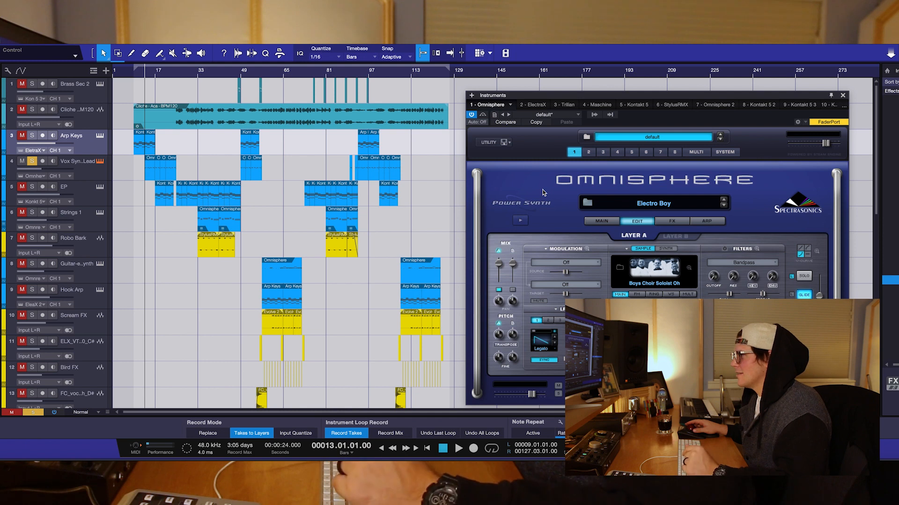
pyautogui.click(843, 95)
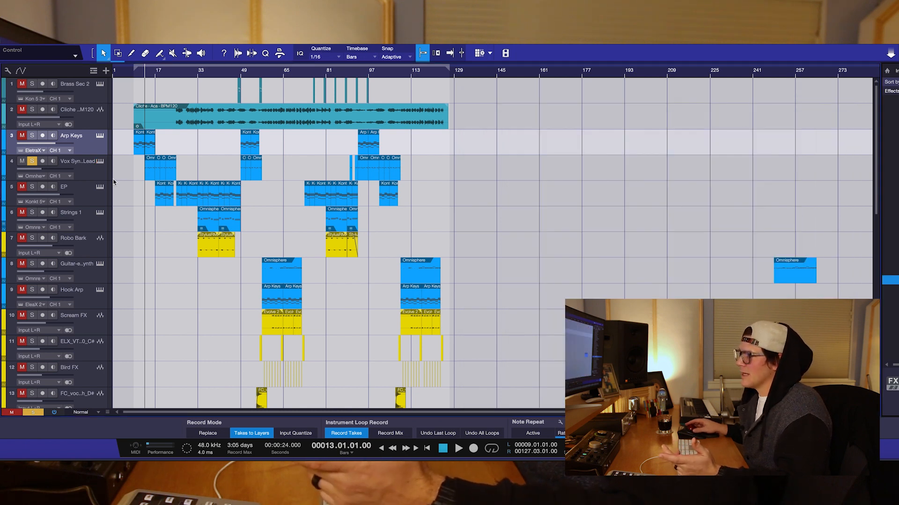
pyautogui.click(33, 162)
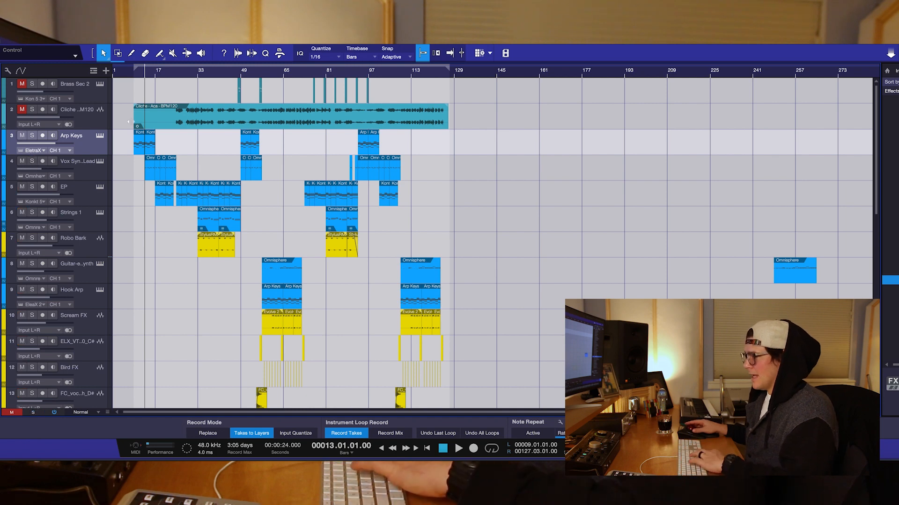
# Play the mix from bar 13 and audition the EP track in solo.
pyautogui.press('space')
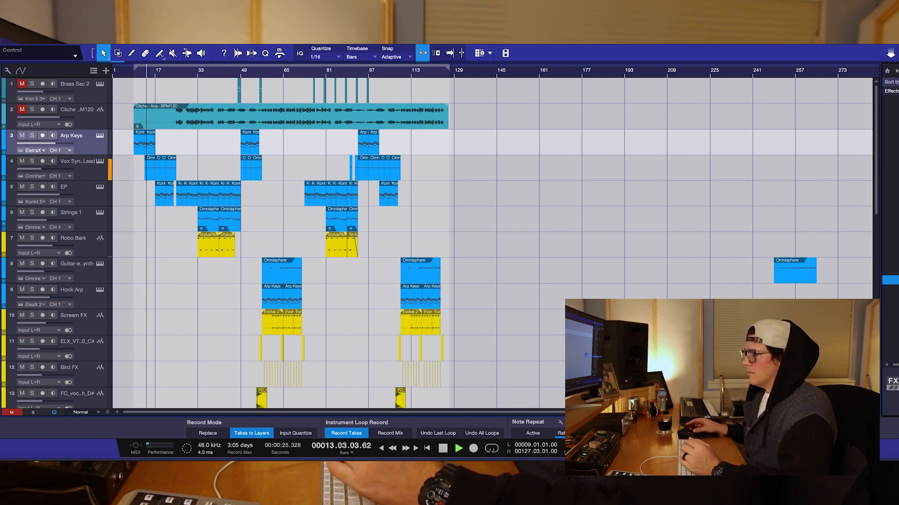
pyautogui.click(32, 187)
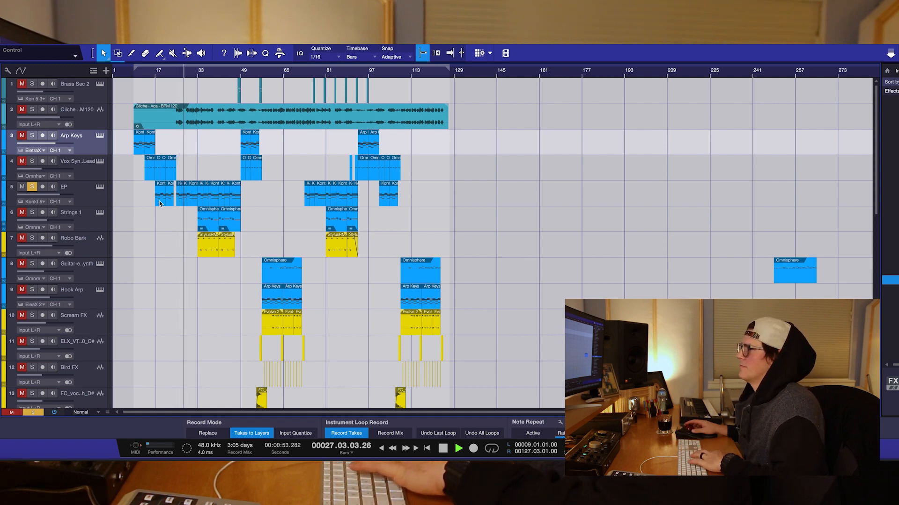
pyautogui.click(32, 187)
pyautogui.press('space')
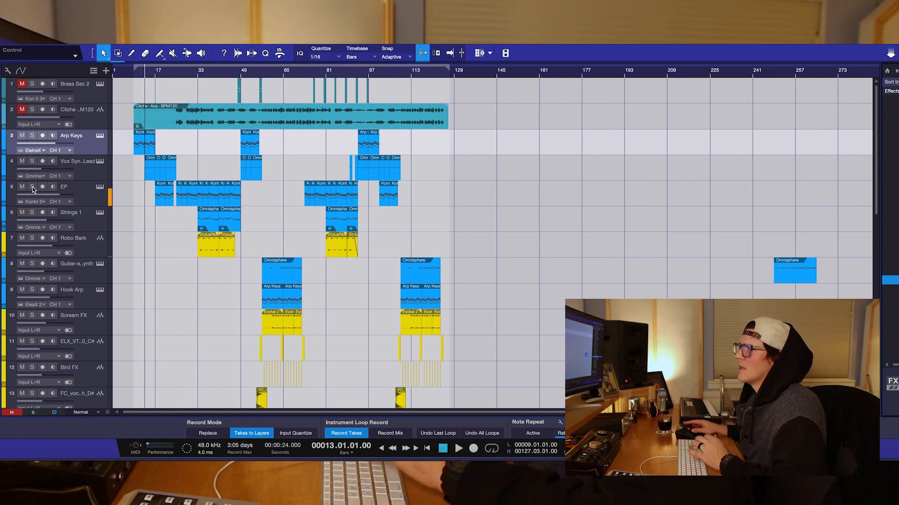
# Select the Cliche audio track and play the mix from shortly after bar 17.
pyautogui.click(84, 115)
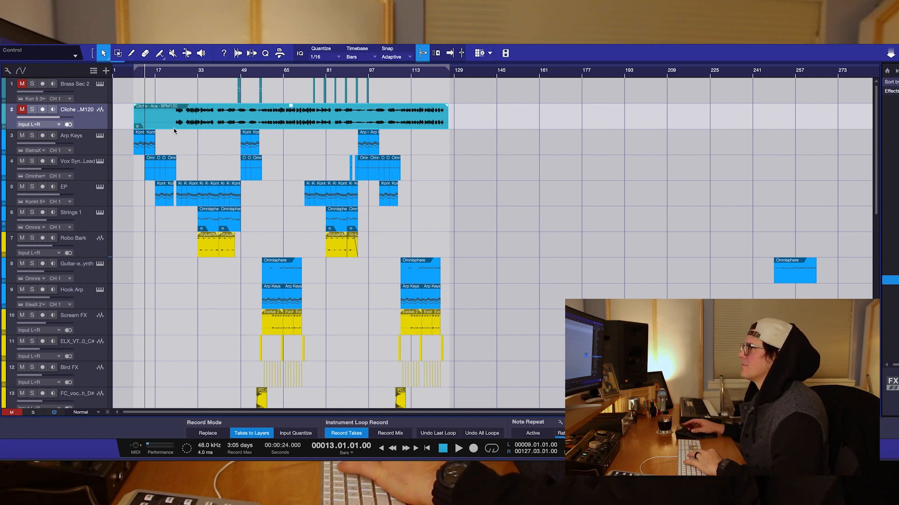
pyautogui.click(162, 77)
pyautogui.press('space')
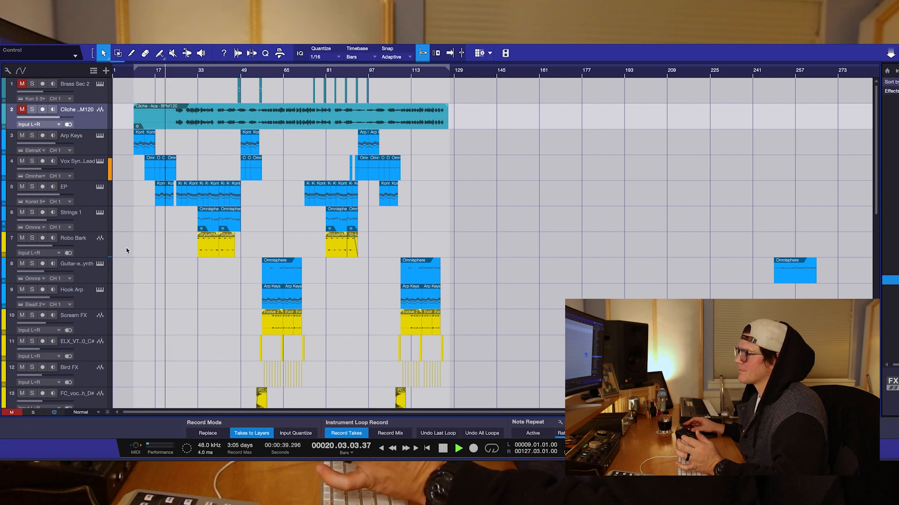
# Audition the Bass1 track in solo from bar 17, return it to the full mix and stop playback.
pyautogui.scroll(-10, 138, 225)
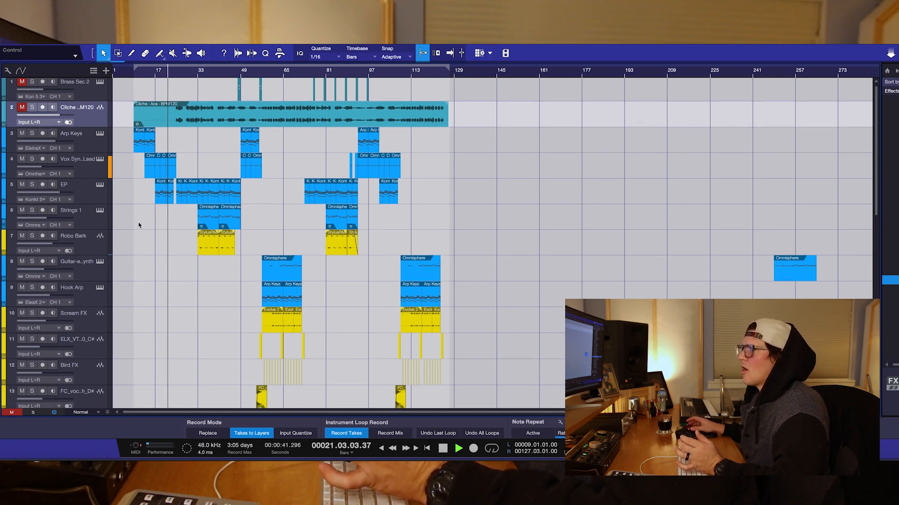
pyautogui.scroll(-1, 138, 225)
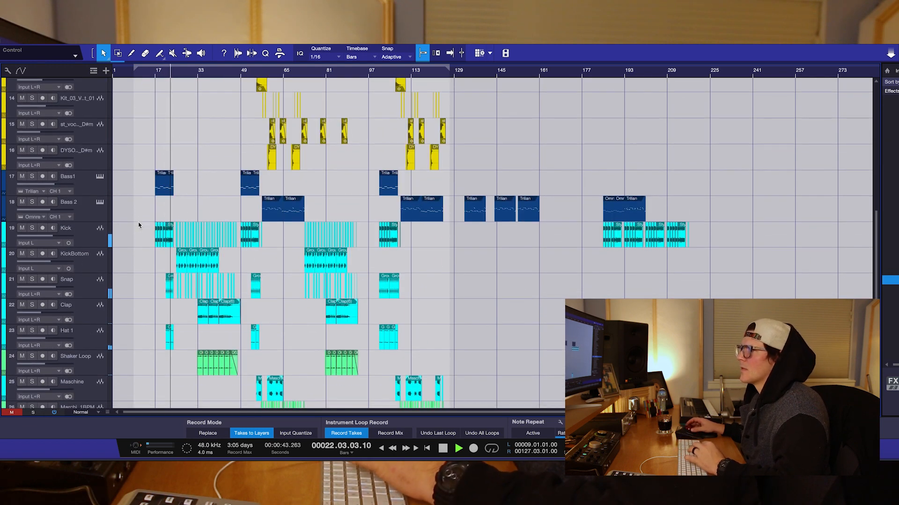
pyautogui.click(31, 176)
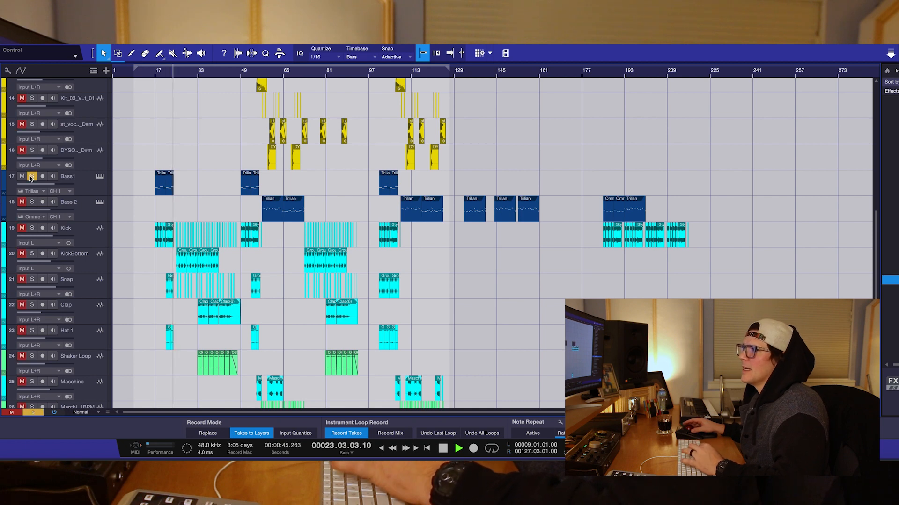
pyautogui.click(155, 75)
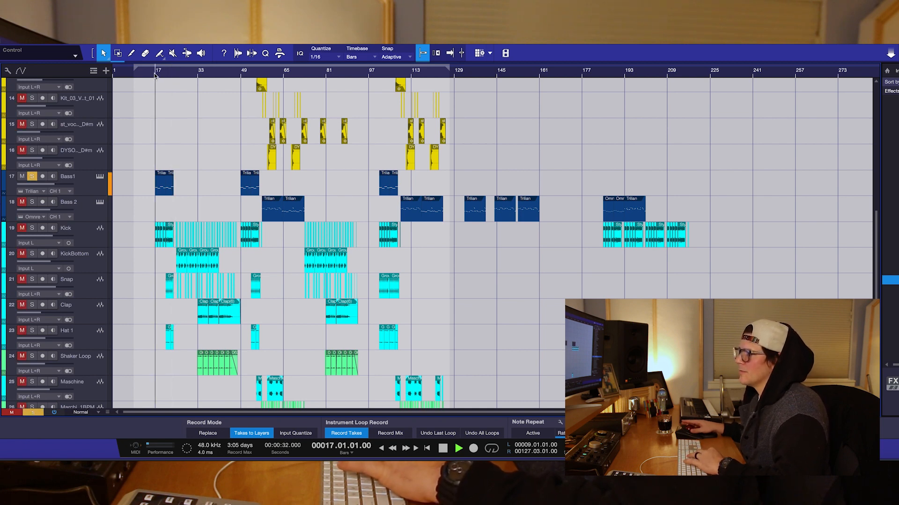
pyautogui.click(32, 177)
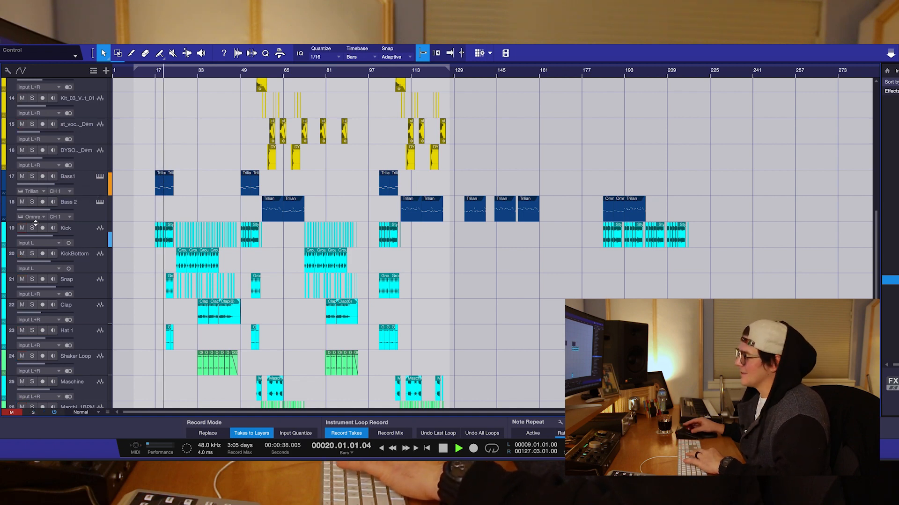
pyautogui.press('space')
# Solo the Kick track and play it from bar 17.
pyautogui.click(33, 228)
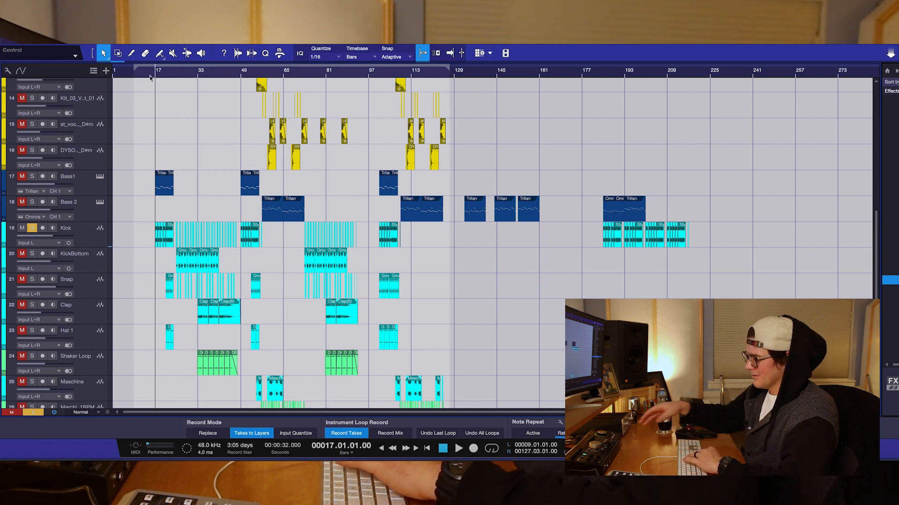
pyautogui.press('space')
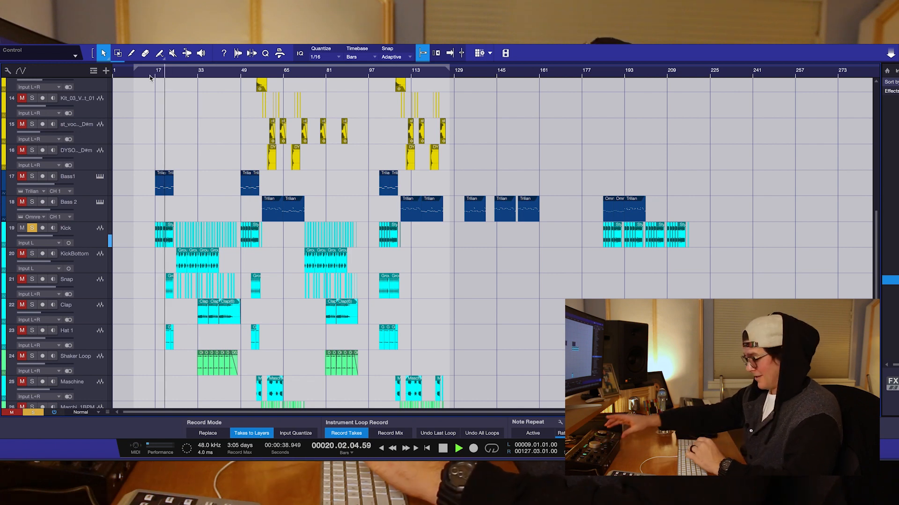
pyautogui.press('space')
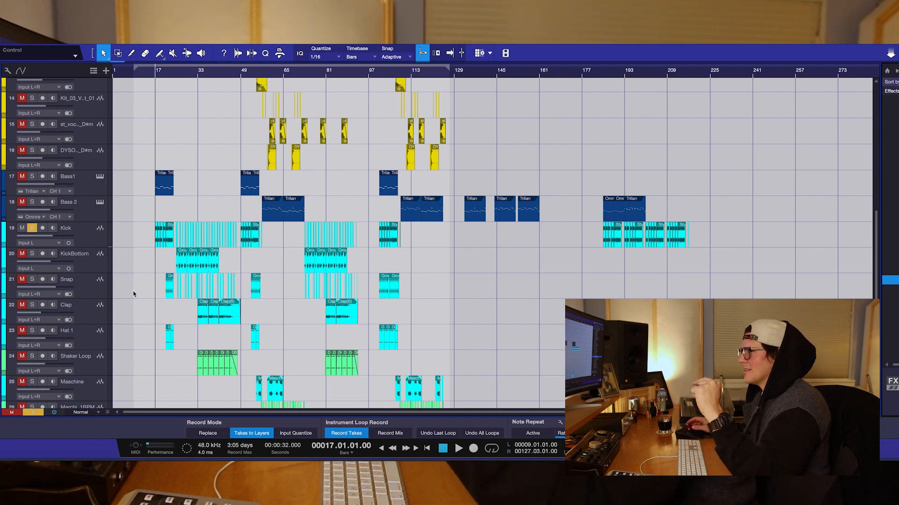
# Inspect the StylusRMX instrument, replay the soloed Kick from bar 17 and take the track out of solo.
pyautogui.scroll(-5, 133, 294)
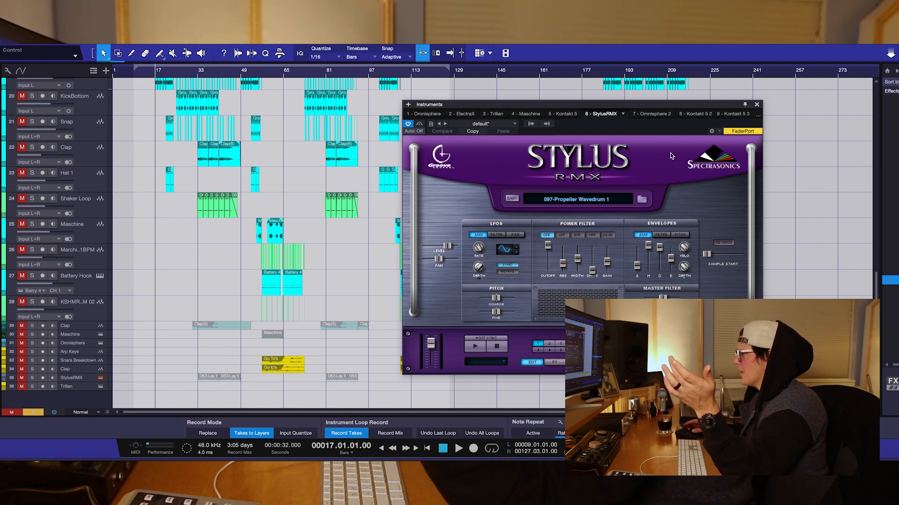
pyautogui.click(756, 107)
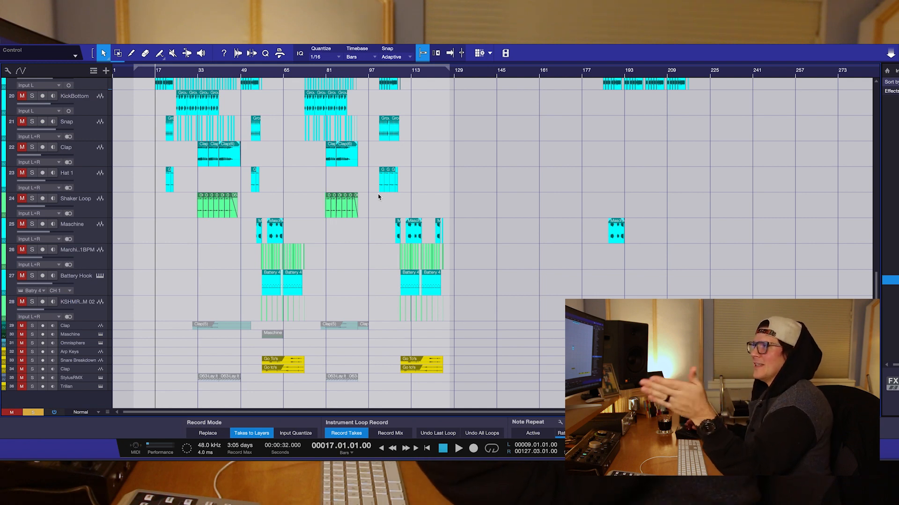
pyautogui.scroll(2, 234, 190)
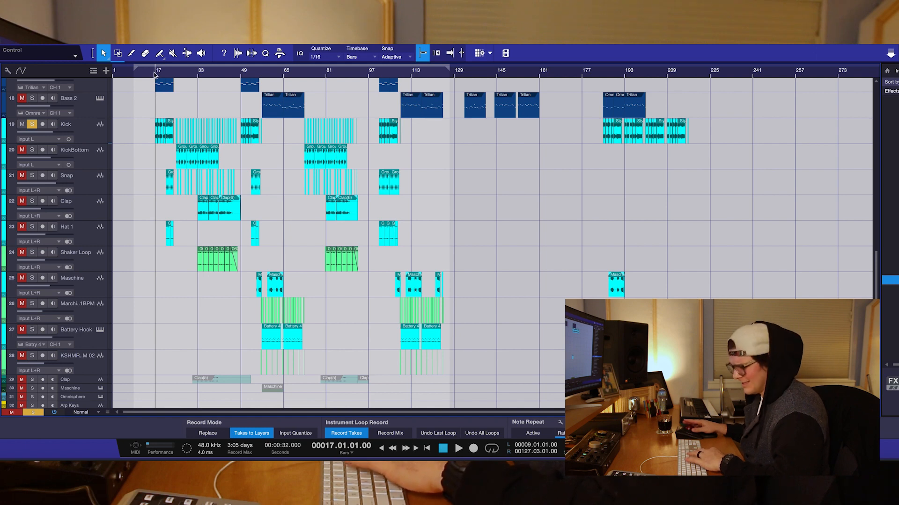
pyautogui.press('space')
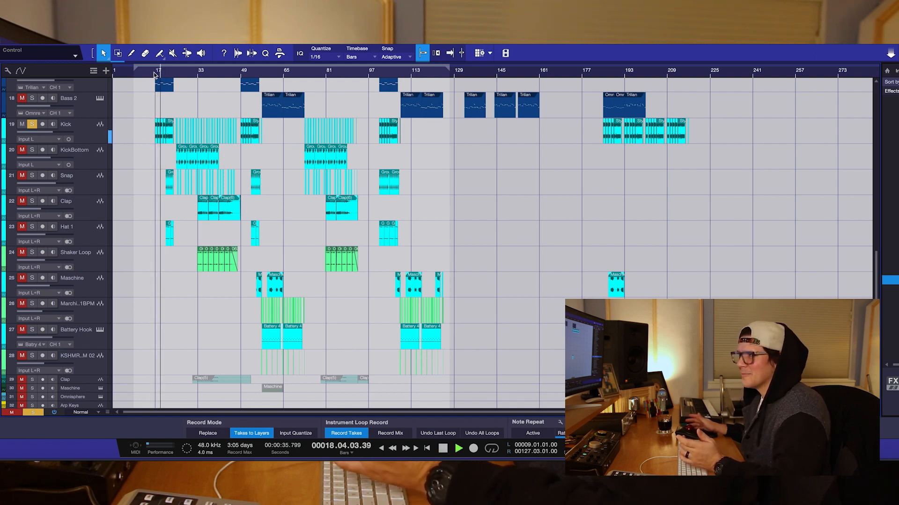
pyautogui.press('space')
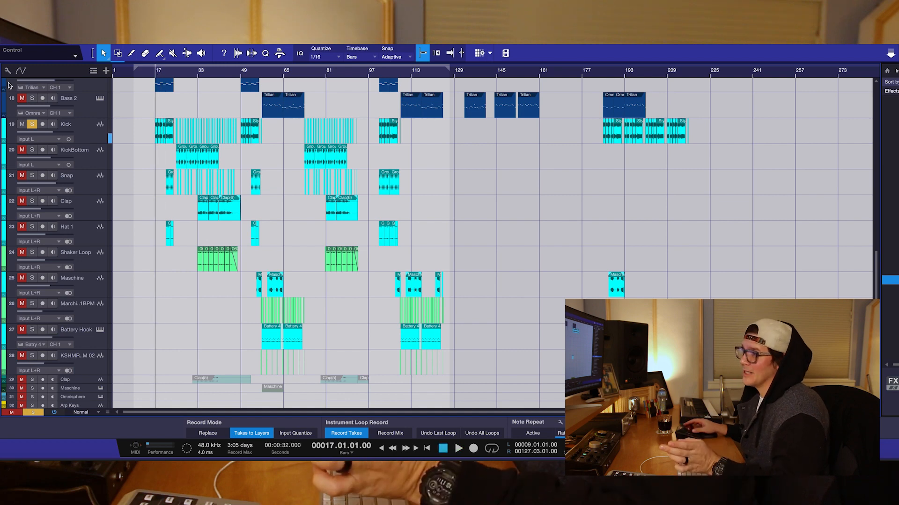
pyautogui.click(22, 125)
pyautogui.click(33, 124)
# Audition the KickBottom track in solo from bar 25 and take it out of solo.
pyautogui.click(32, 150)
pyautogui.click(172, 74)
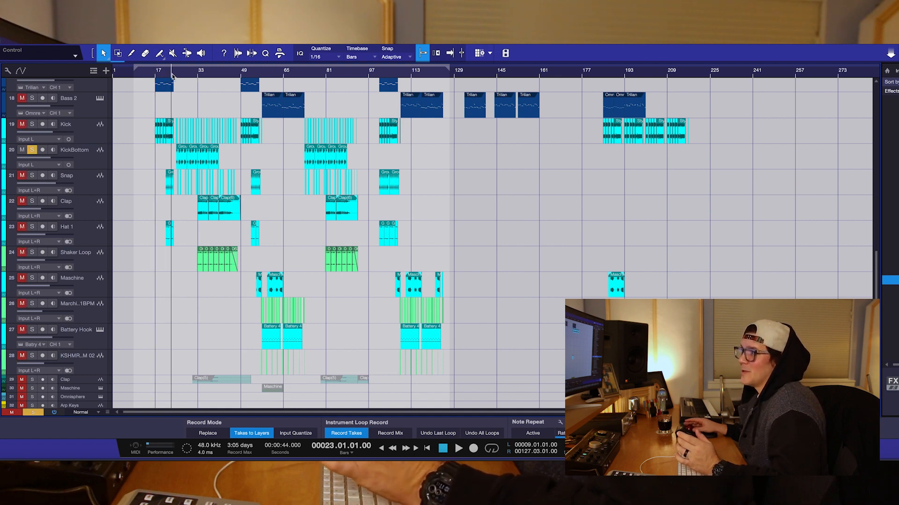
pyautogui.click(177, 75)
pyautogui.press('space')
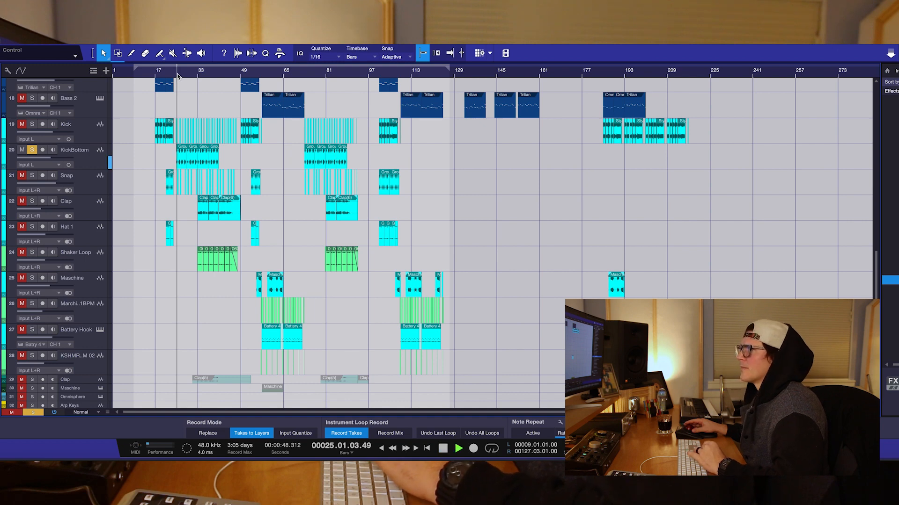
pyautogui.press('space')
pyautogui.click(32, 150)
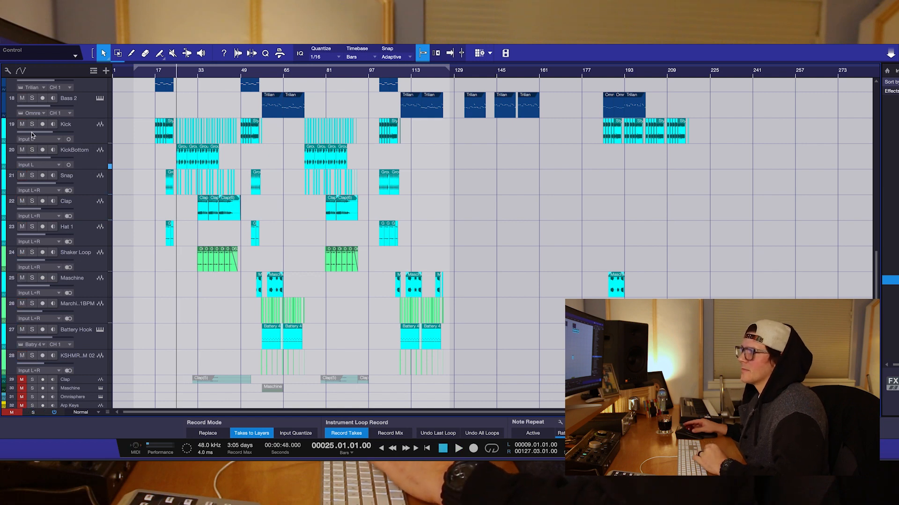
# Play the full mix from shortly before the KickBottom entry at bar 25.
pyautogui.click(169, 75)
pyautogui.press('space')
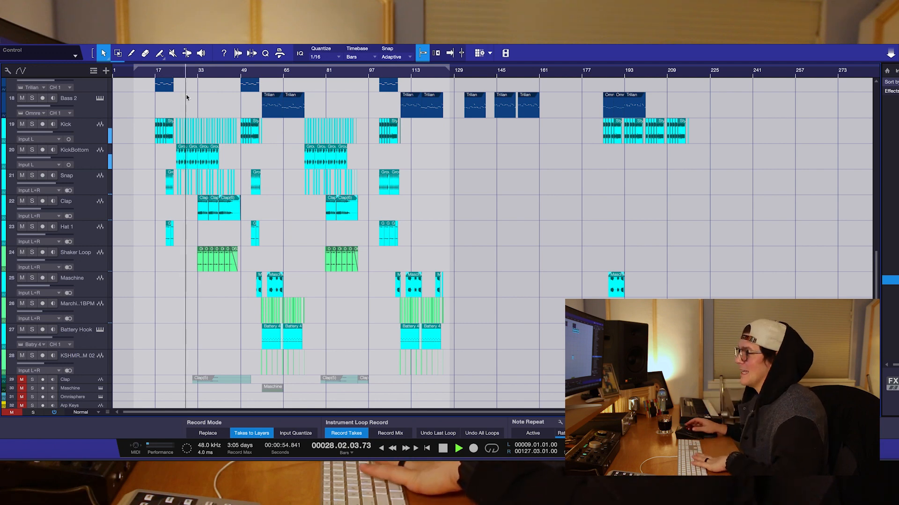
# Solo the Snap, Kick and KickBottom tracks together and play them from bar 22.
pyautogui.press('space')
pyautogui.click(32, 175)
pyautogui.press('space')
pyautogui.click(31, 124)
pyautogui.click(32, 150)
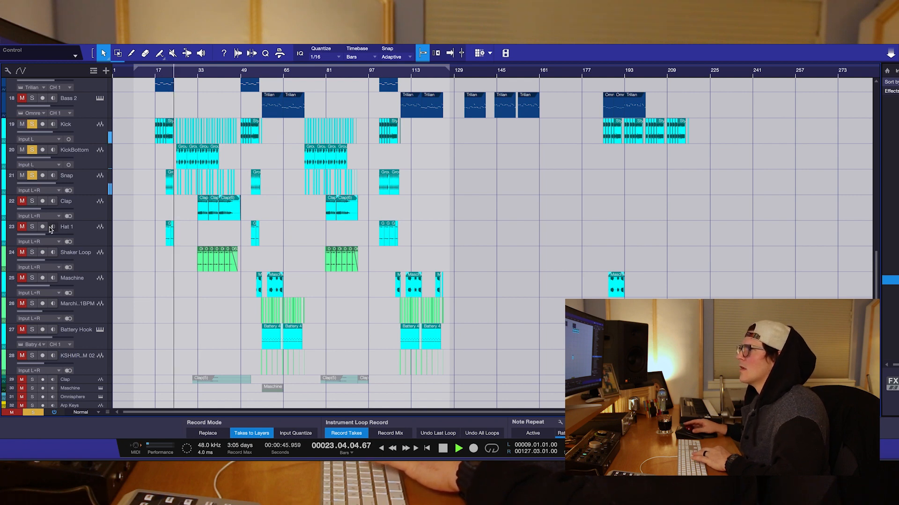
pyautogui.press('space')
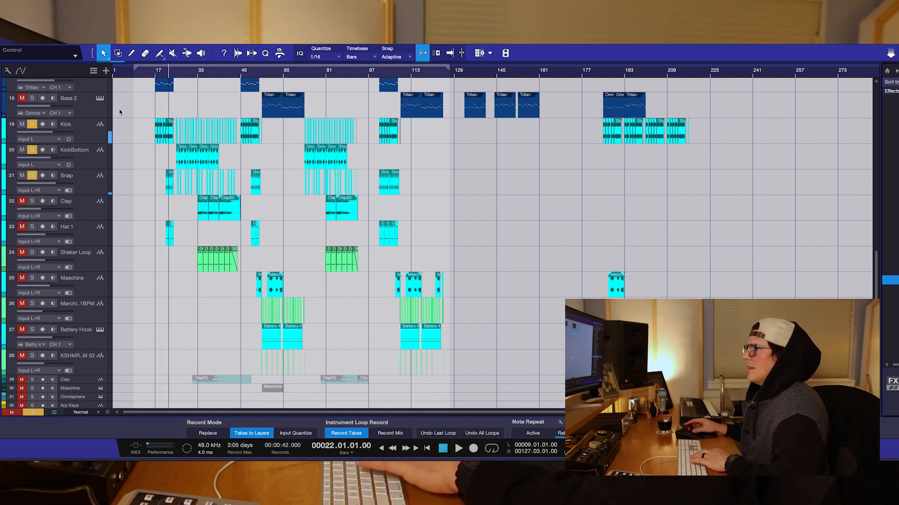
# Add Hat 1 to the soloed drums, play them from bar 22 and take all four tracks out of solo.
pyautogui.click(22, 226)
pyautogui.click(31, 226)
pyautogui.press('space')
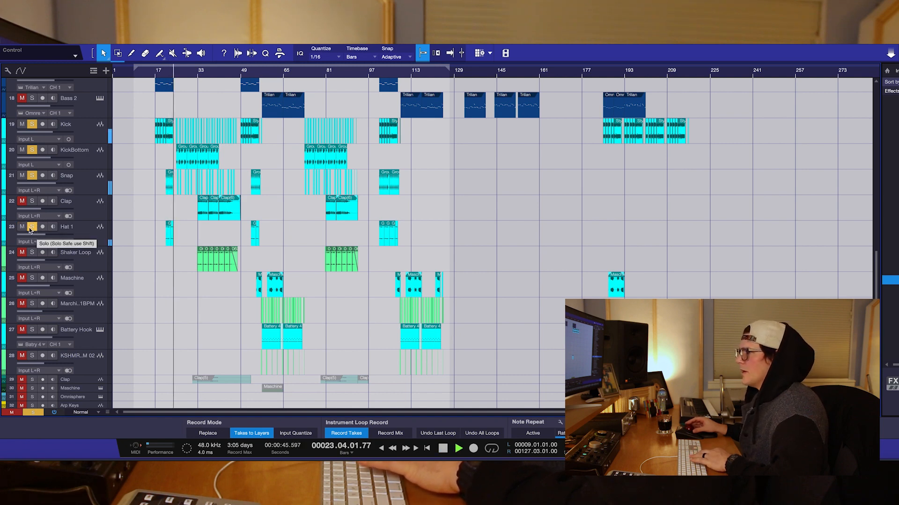
pyautogui.press('space')
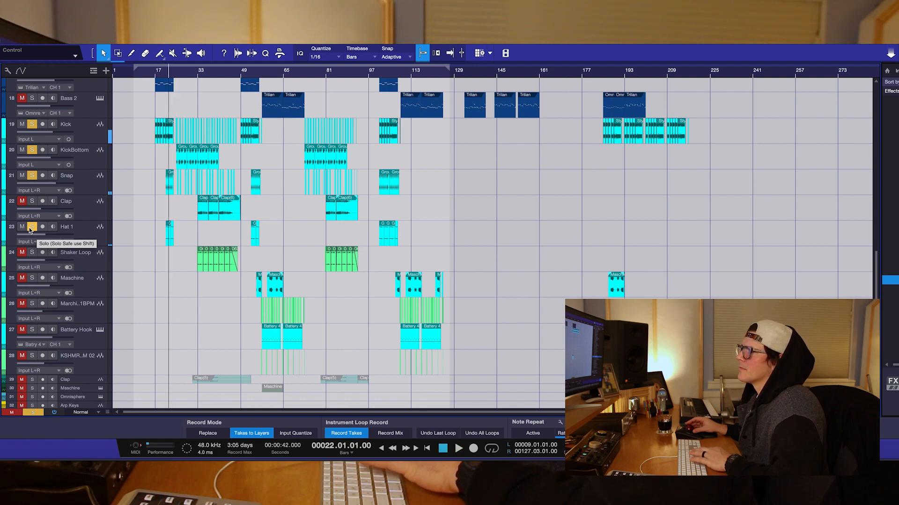
pyautogui.click(32, 226)
pyautogui.click(32, 176)
pyautogui.click(32, 150)
pyautogui.click(32, 124)
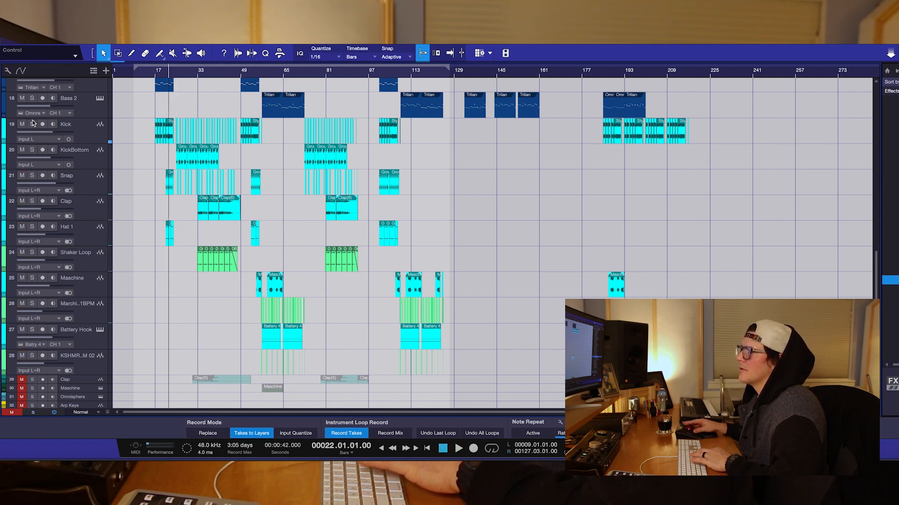
# Solo the Robo Bark track and play it from its first clip at bar 33.
pyautogui.scroll(-1, 264, 184)
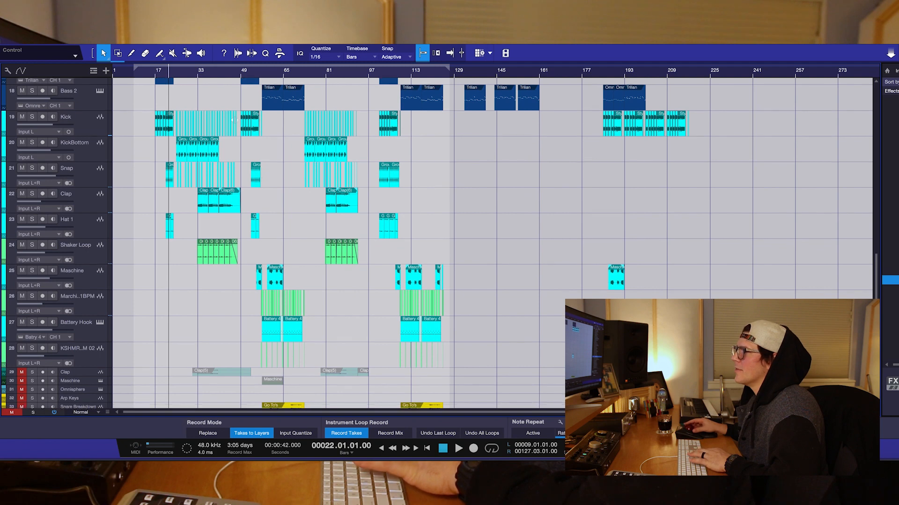
pyautogui.scroll(10, 222, 112)
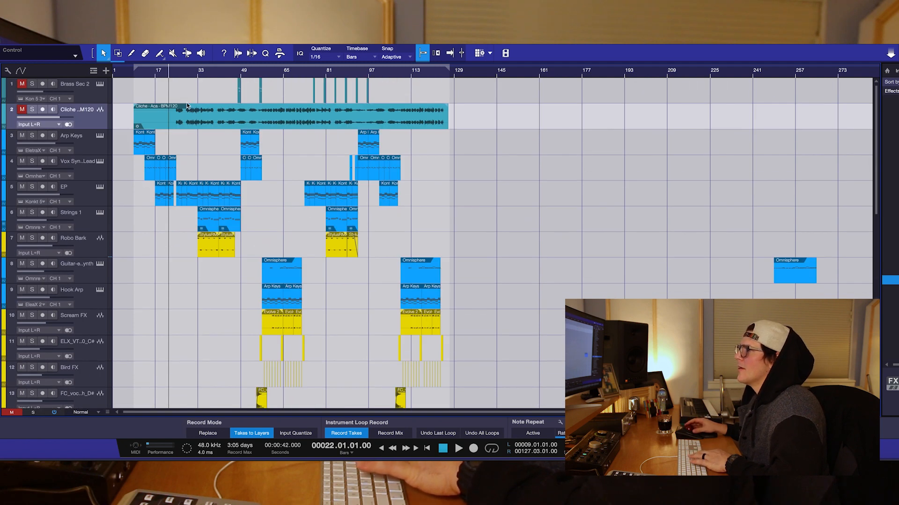
pyautogui.click(196, 73)
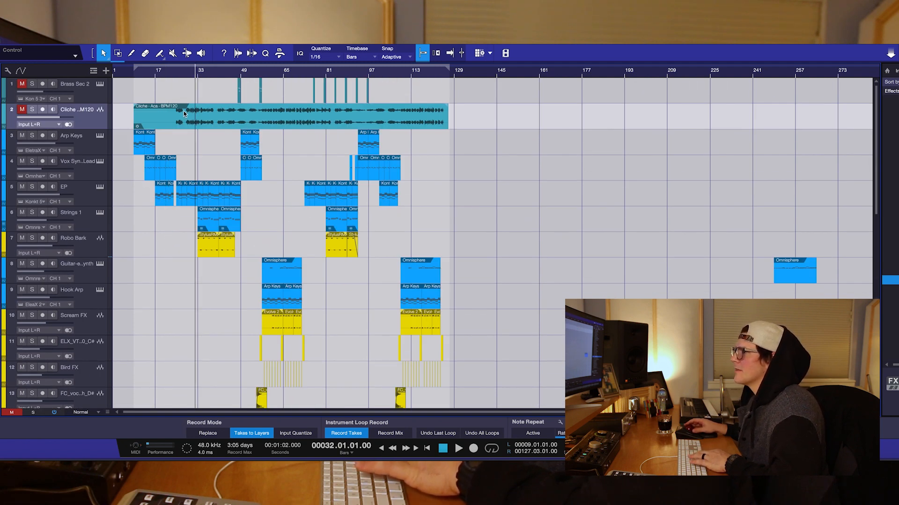
pyautogui.click(97, 147)
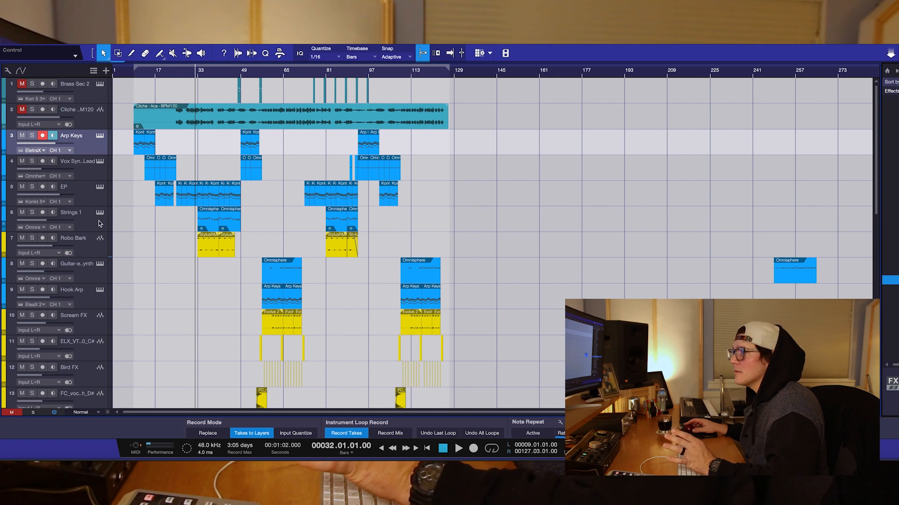
pyautogui.click(93, 251)
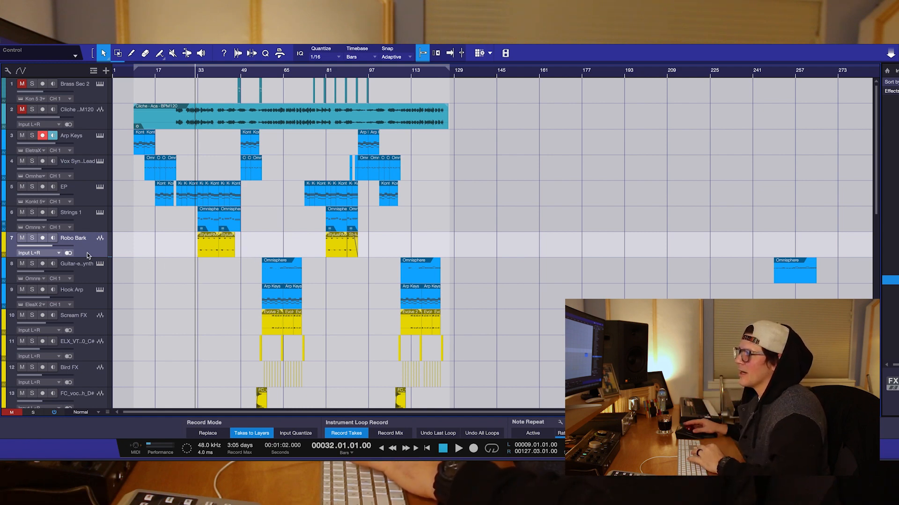
pyautogui.click(32, 239)
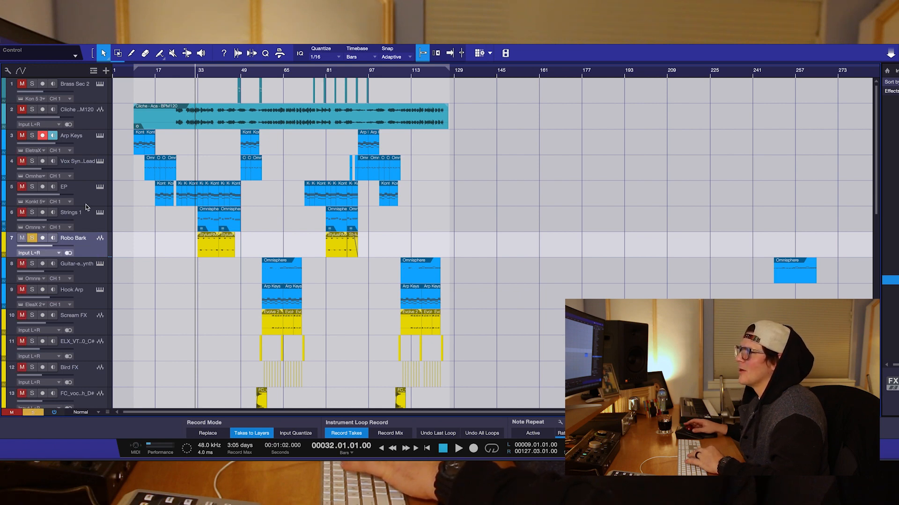
pyautogui.press('space')
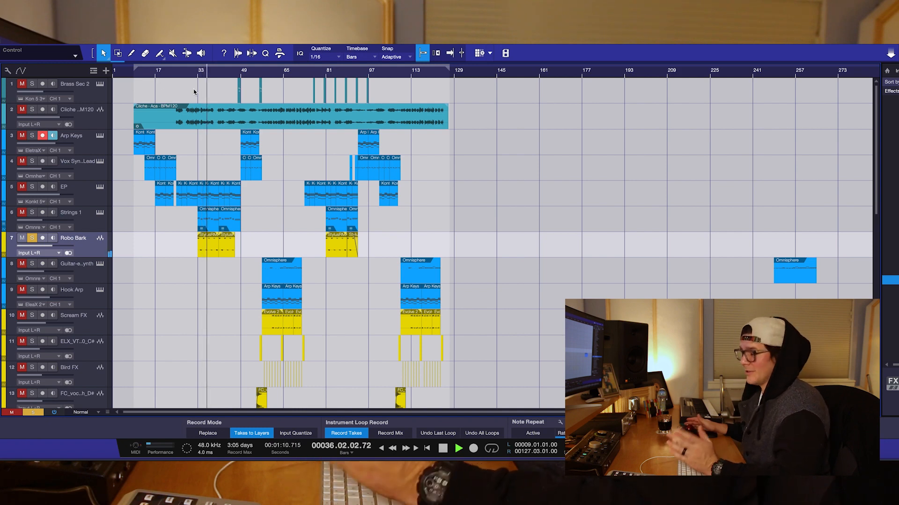
pyautogui.press('space')
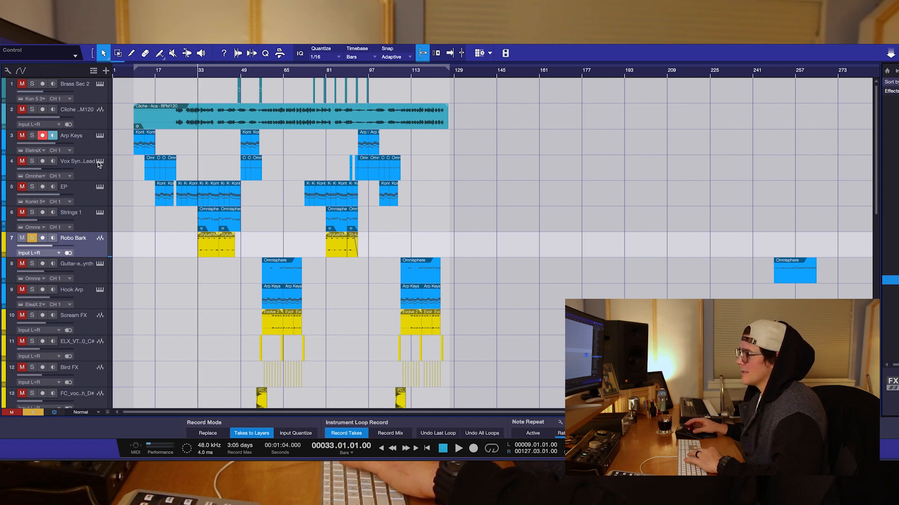
# Take Robo Bark out of solo and play the full mix from bar 33.
pyautogui.click(32, 239)
pyautogui.press('space')
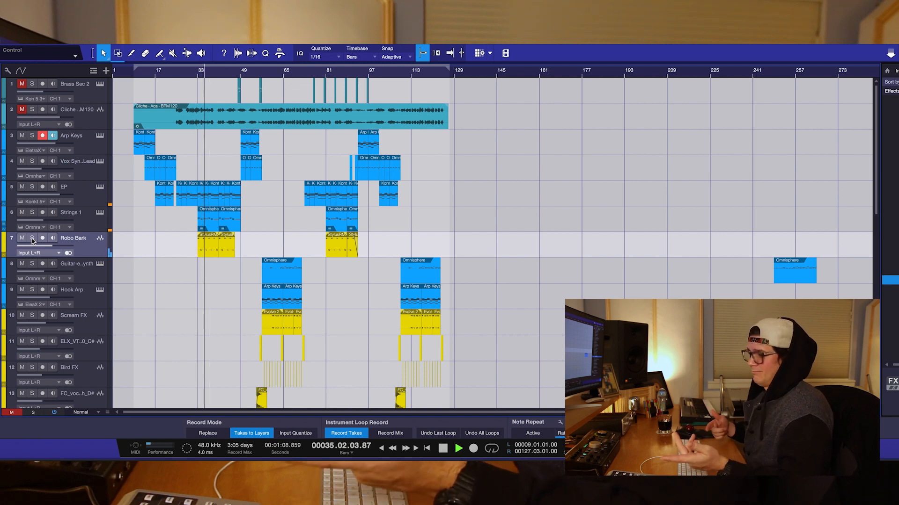
pyautogui.press('space')
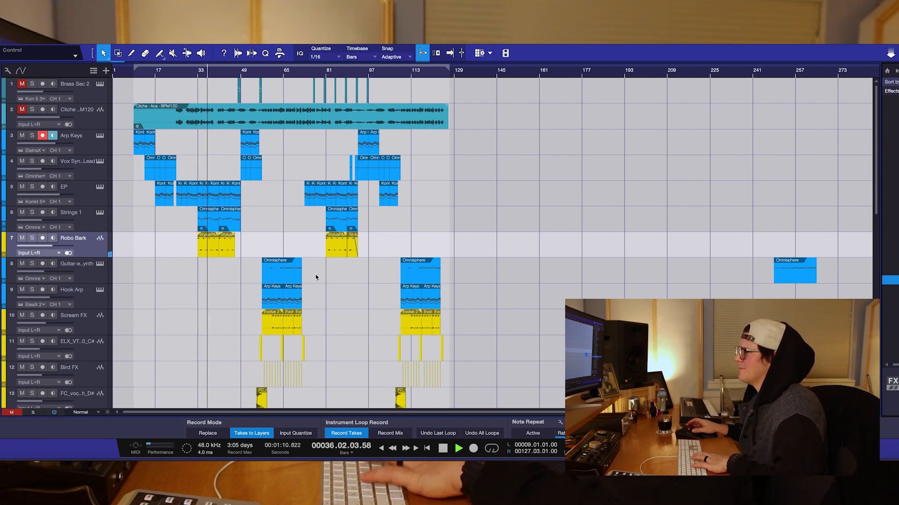
# Solo the guitar synth and Strings 1 tracks, play Strings 1 from bar 33 and take Strings 1 out of solo.
pyautogui.click(33, 264)
pyautogui.click(32, 213)
pyautogui.press('space')
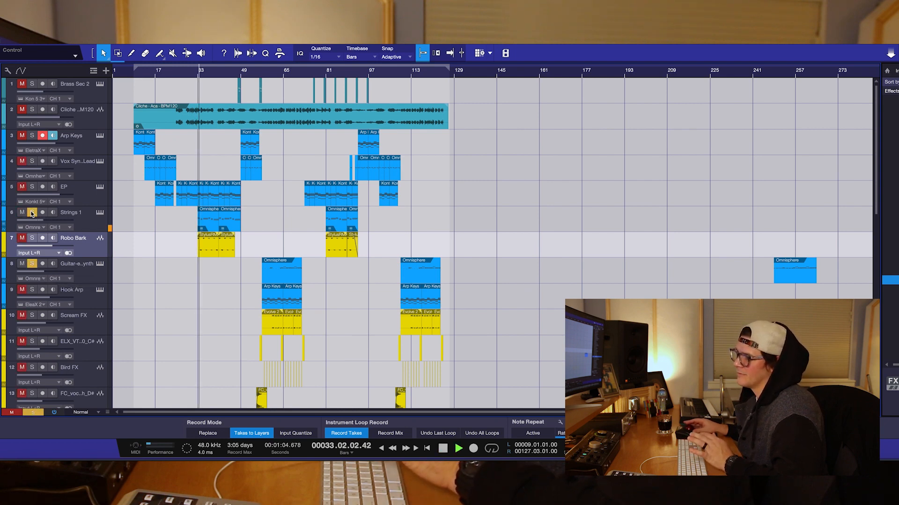
pyautogui.click(94, 222)
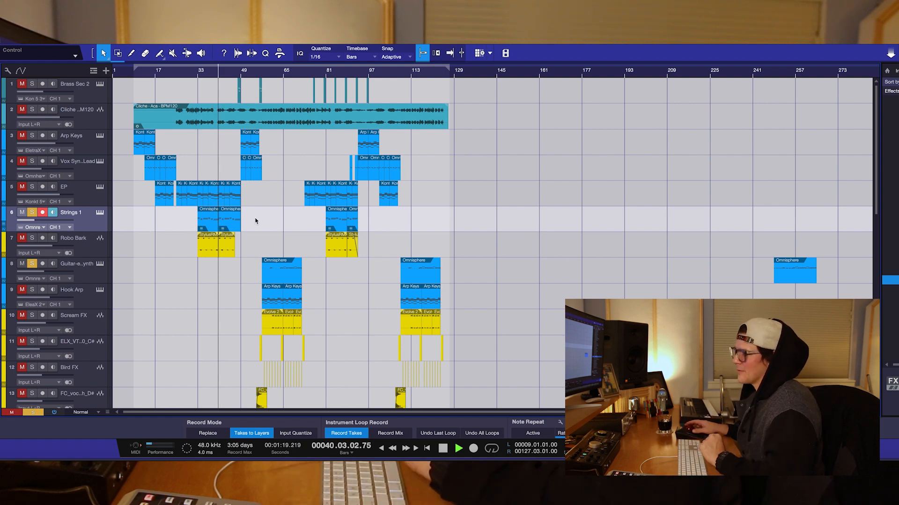
pyautogui.click(33, 213)
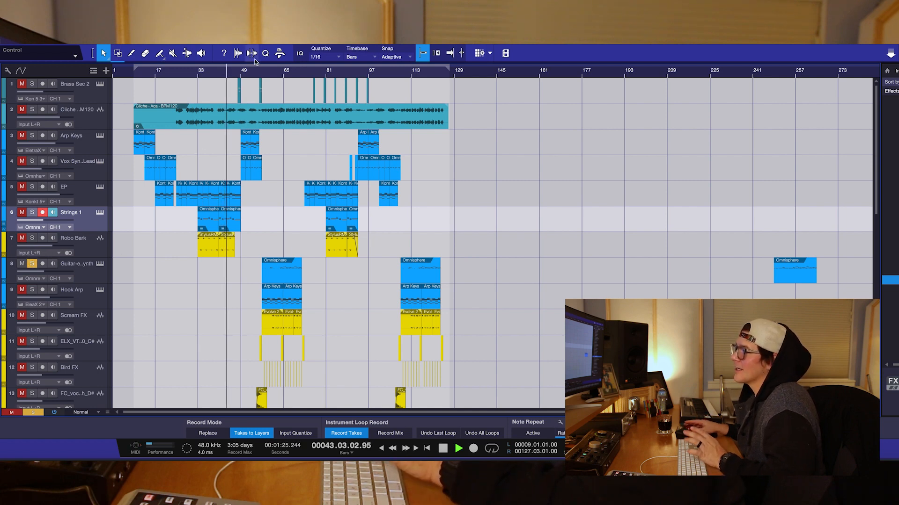
# Audition the soloed guitar synth track from bar 57 and replay that section with the full mix.
pyautogui.click(262, 74)
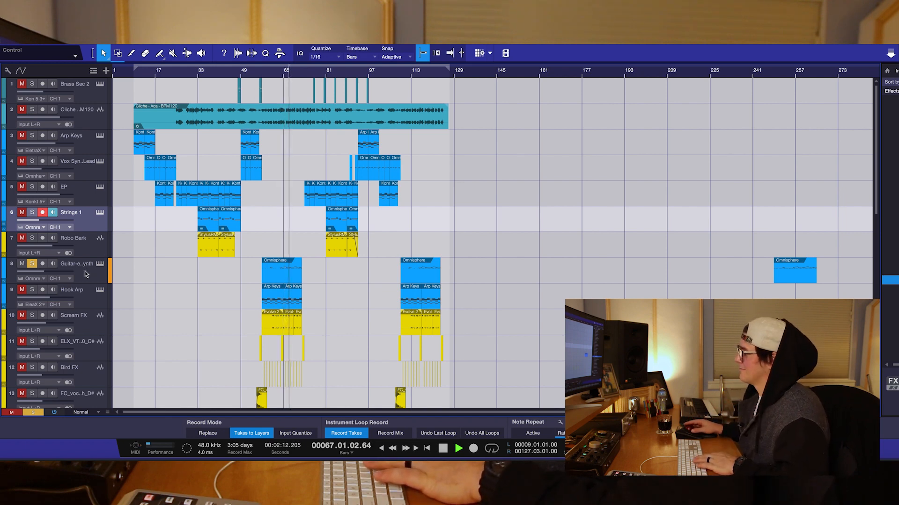
pyautogui.press('space')
pyautogui.click(31, 264)
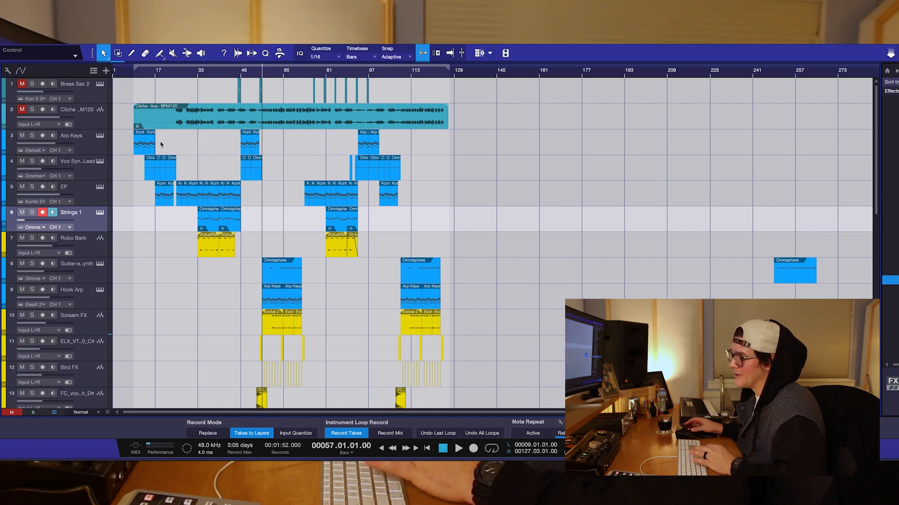
pyautogui.press('space')
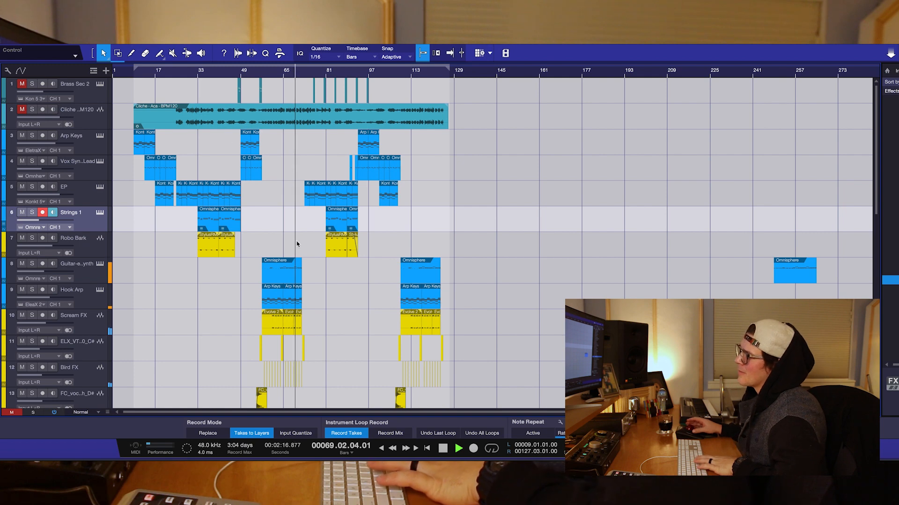
pyautogui.press('space')
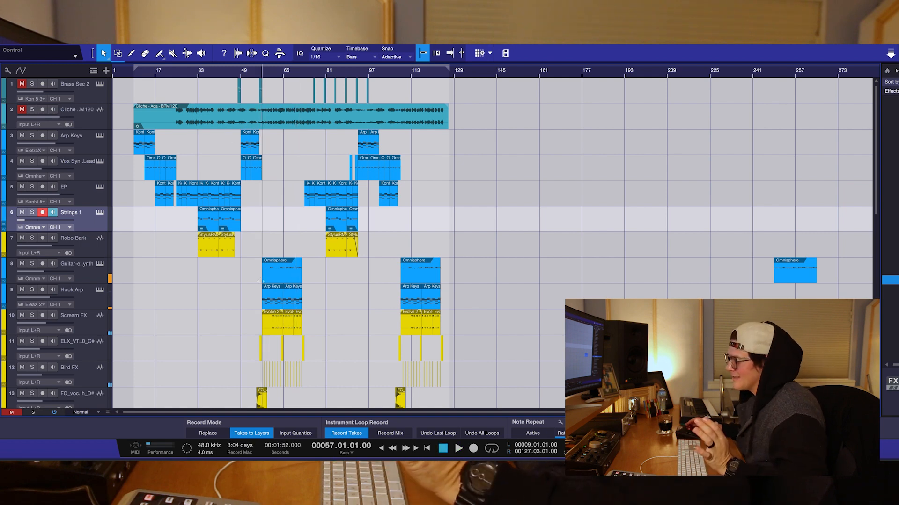
# Solo the Hook Arp track, play it from bar 61 and turn off its record arming.
pyautogui.scroll(-3, 258, 270)
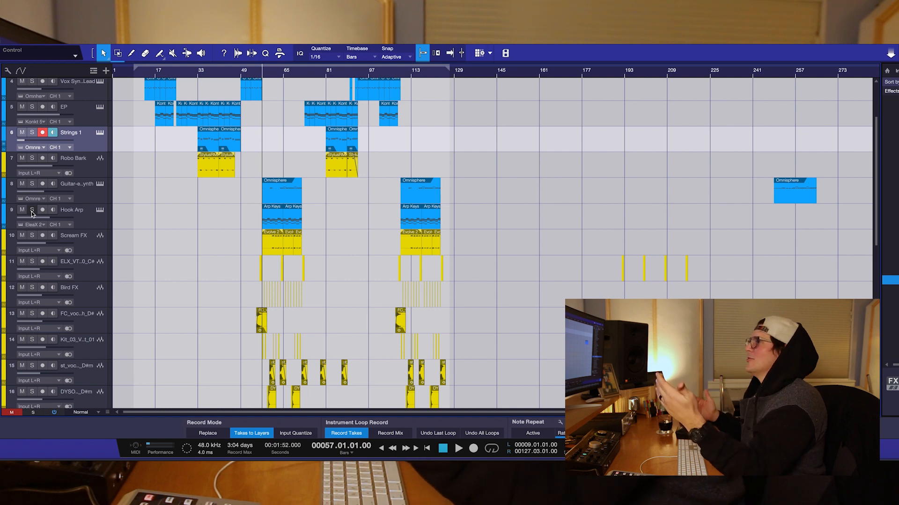
pyautogui.click(32, 236)
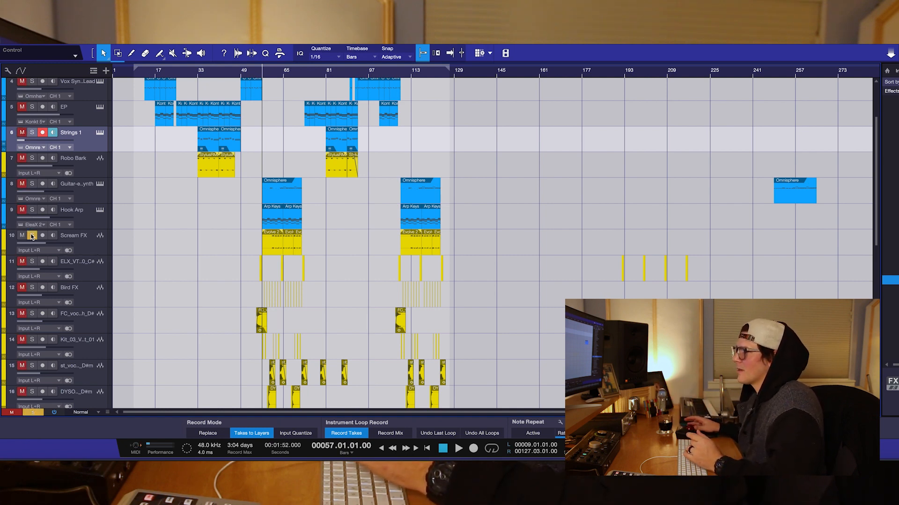
pyautogui.click(272, 73)
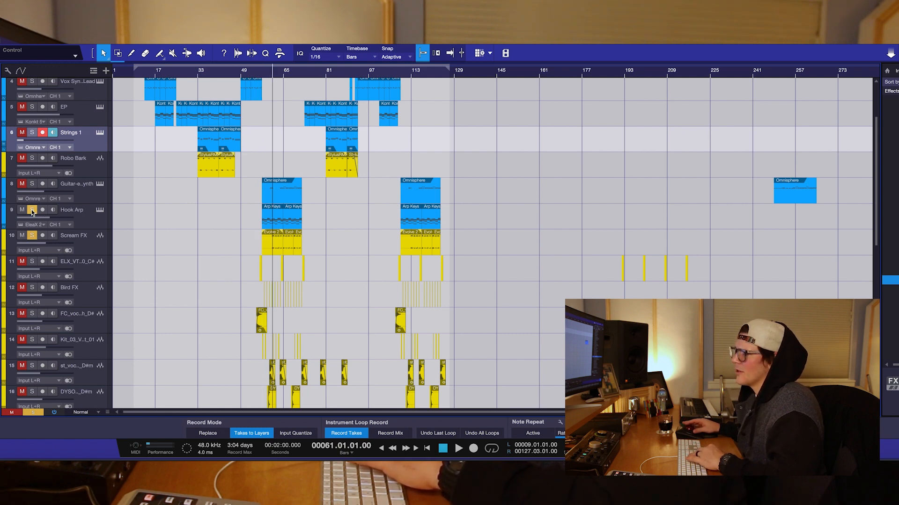
pyautogui.press('space')
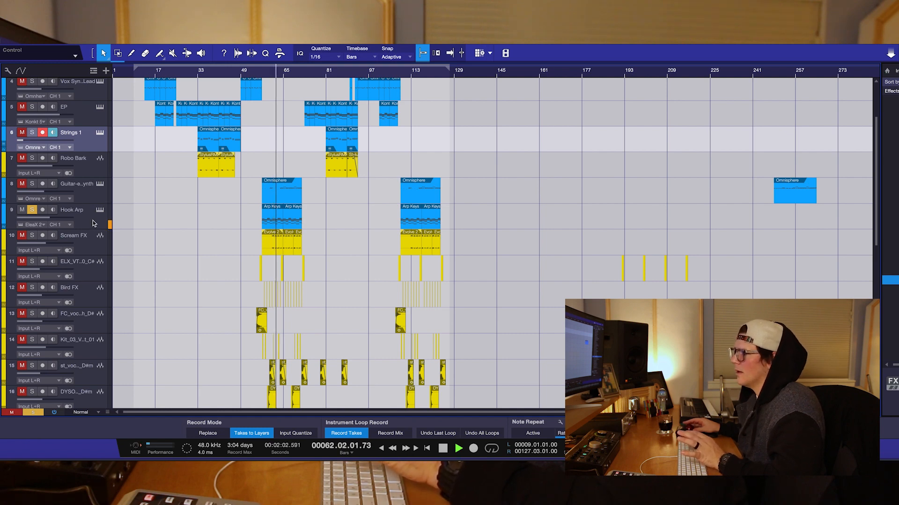
pyautogui.click(92, 221)
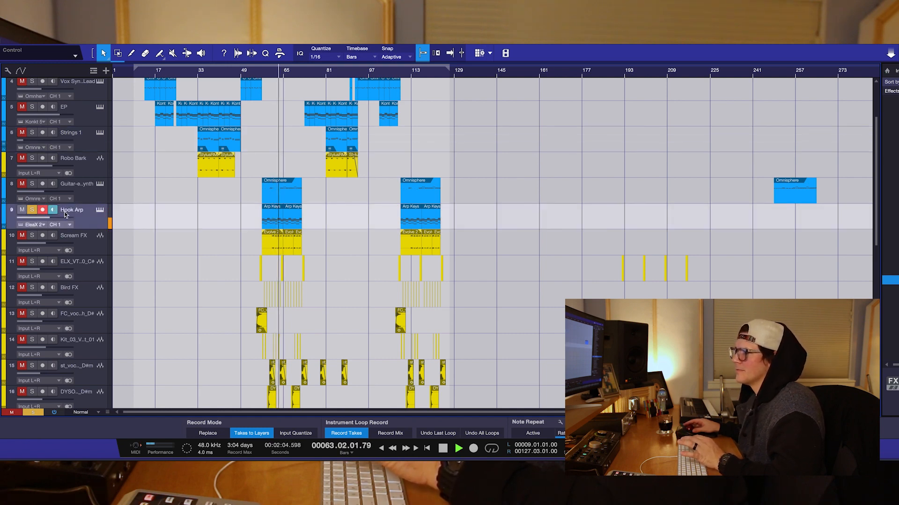
pyautogui.click(42, 210)
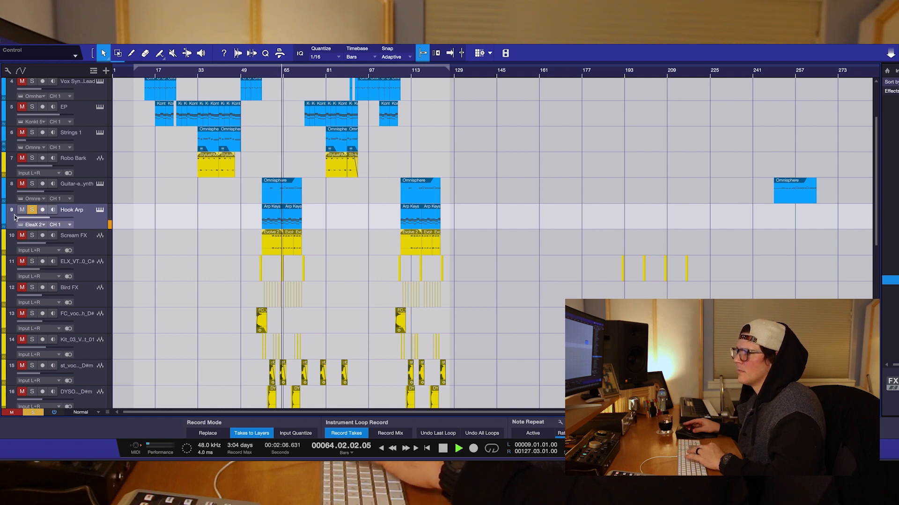
pyautogui.press('space')
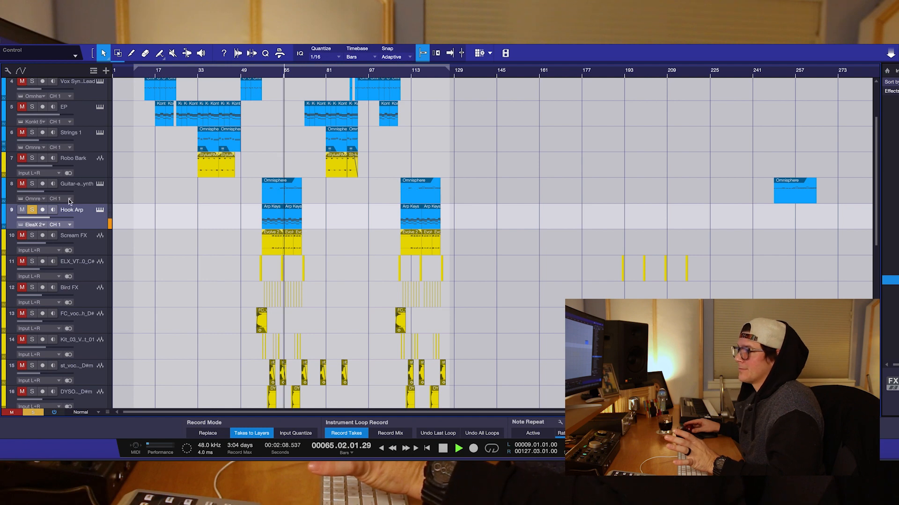
# Inspect the ElectraX instrument behind Hook Arp and replay the soloed track from bar 61.
pyautogui.click(100, 210)
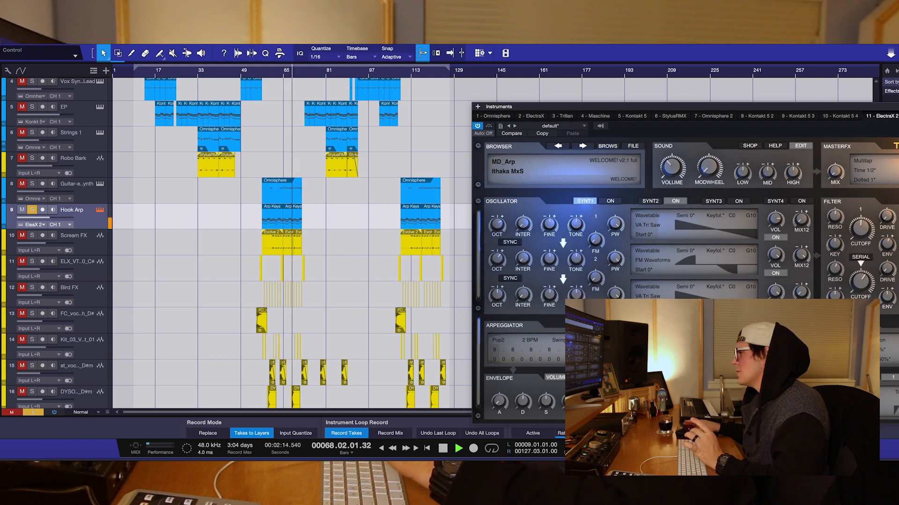
pyautogui.press('F11')
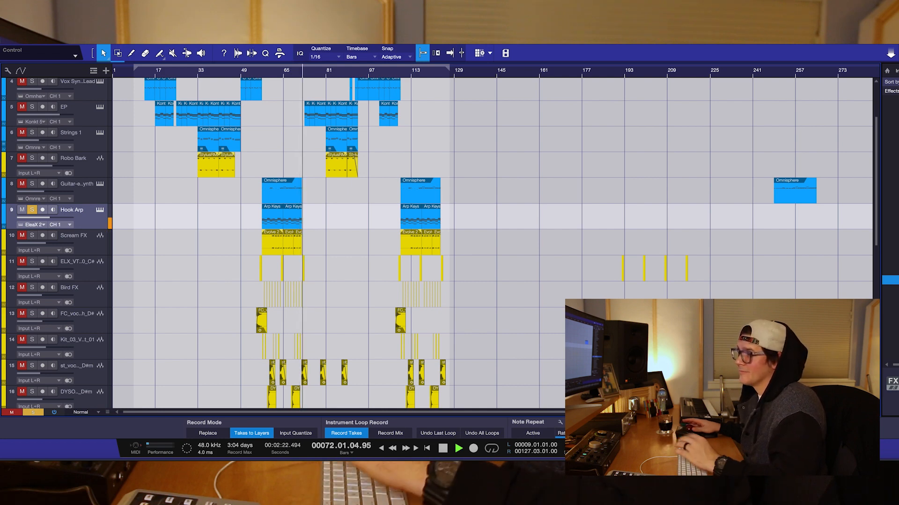
pyautogui.press('space')
pyautogui.press('space')
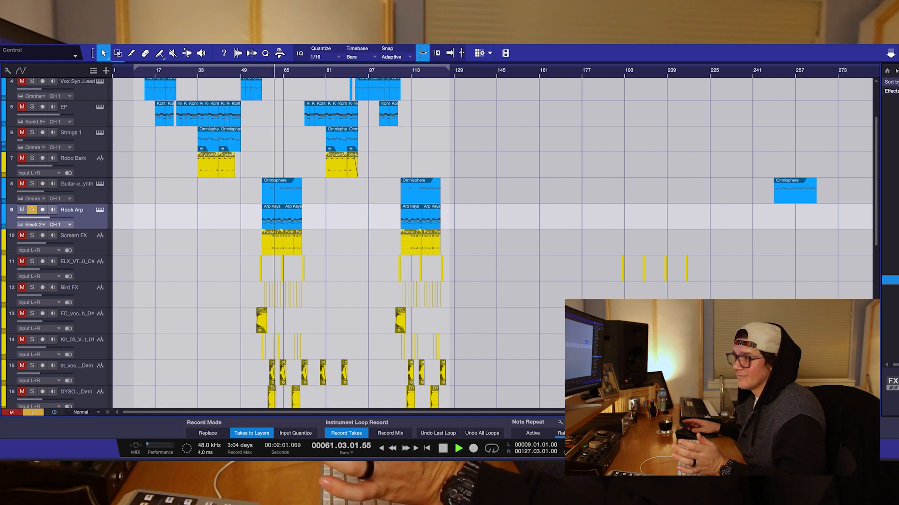
pyautogui.press('space')
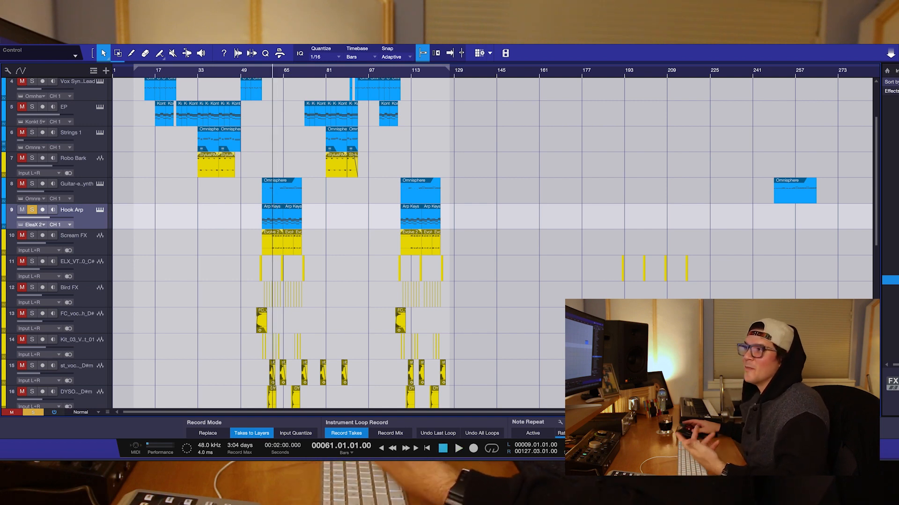
# Take Hook Arp out of solo and play the full mix from bar 61.
pyautogui.click(31, 211)
pyautogui.press('space')
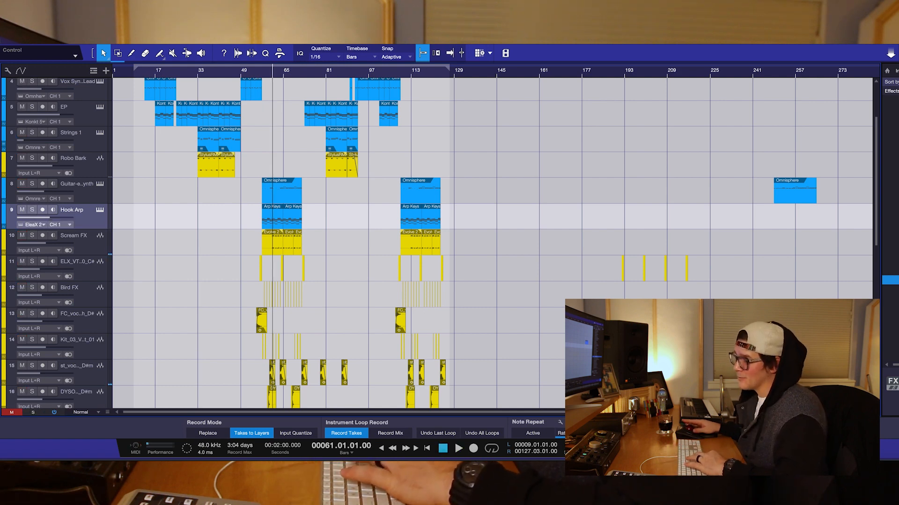
pyautogui.press('space')
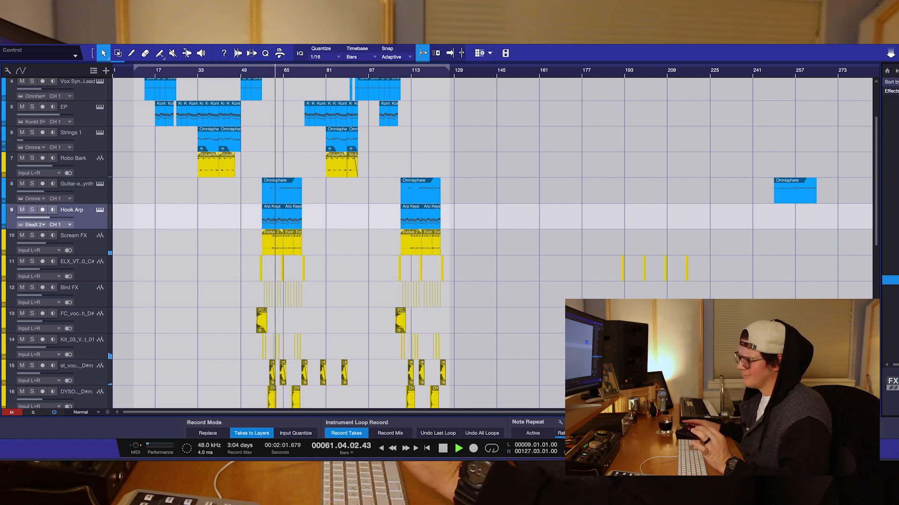
# Audition the Scream FX track in solo, remove the solo and replay the section with the full mix from bar 59.
pyautogui.click(31, 235)
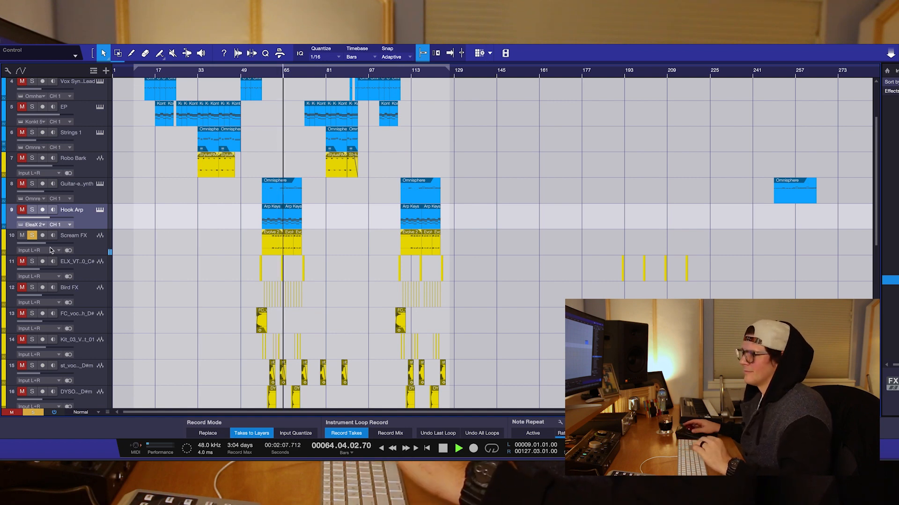
pyautogui.click(81, 249)
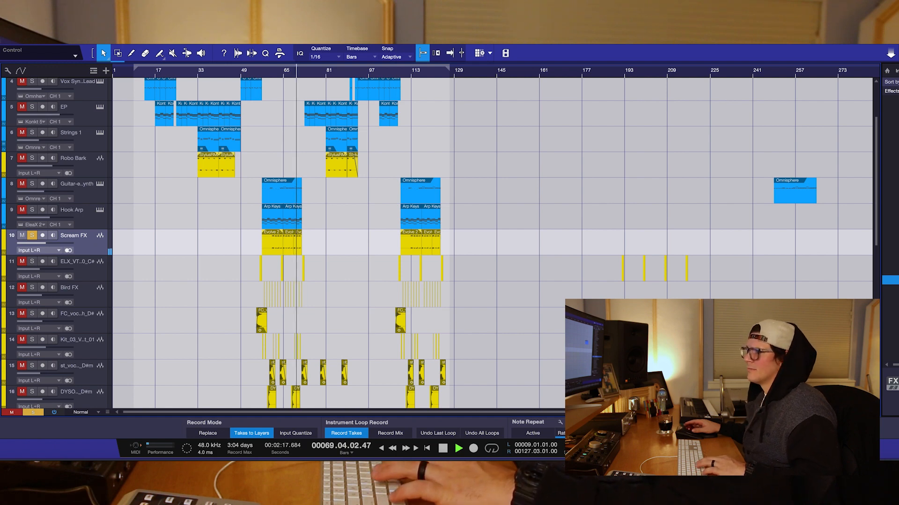
pyautogui.click(32, 235)
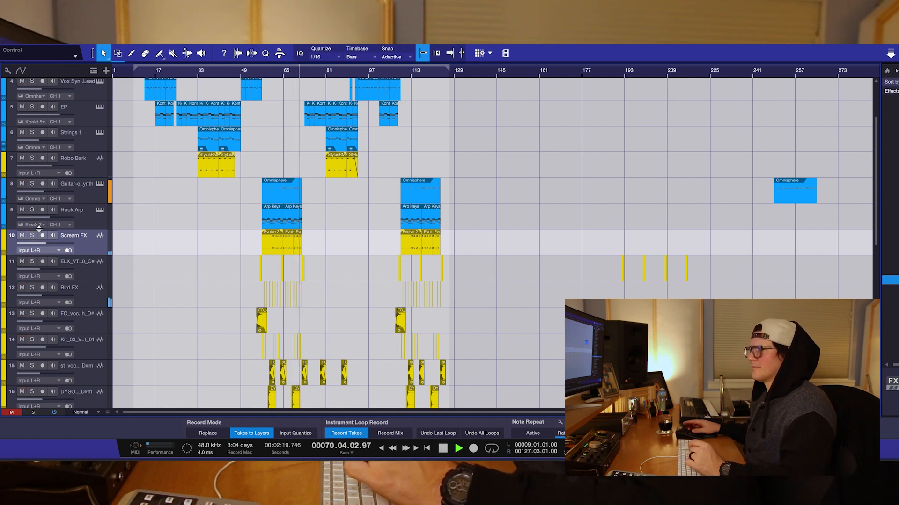
pyautogui.click(267, 78)
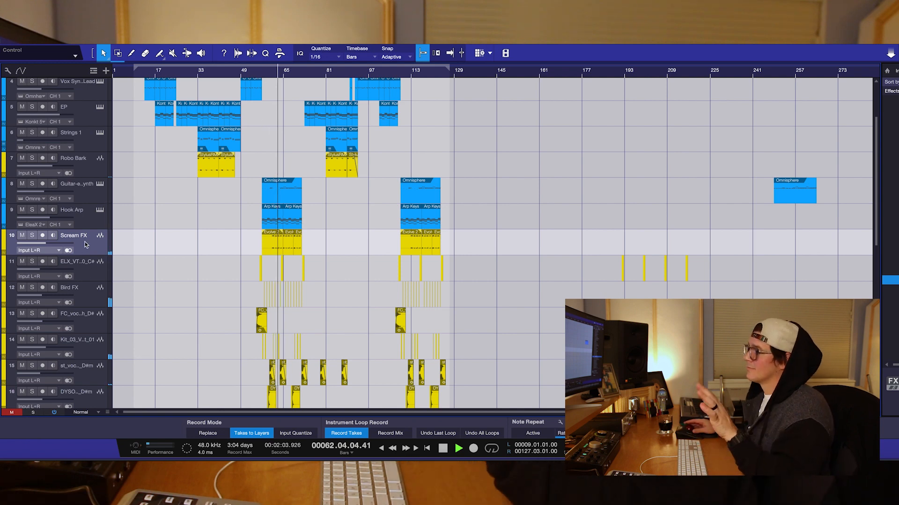
pyautogui.press('space')
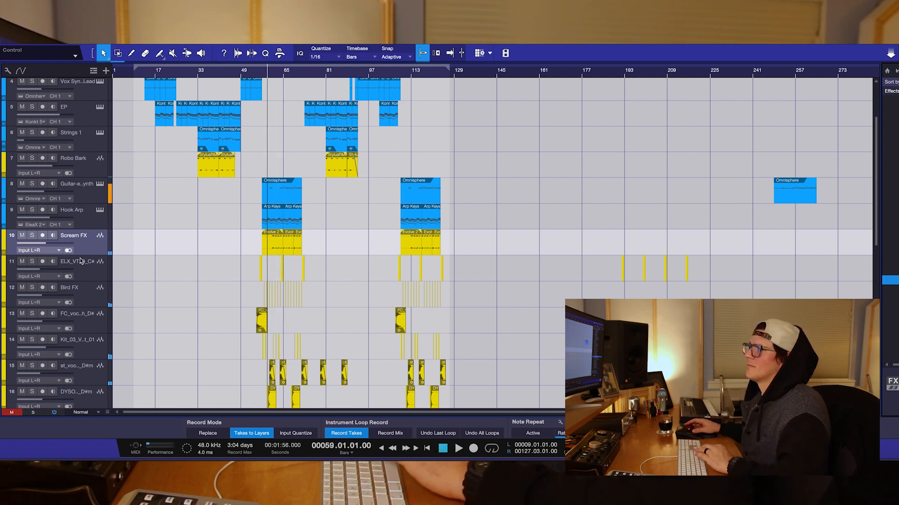
# Solo the ELX_VT riser track and play its first clip from bar 56.
pyautogui.click(32, 262)
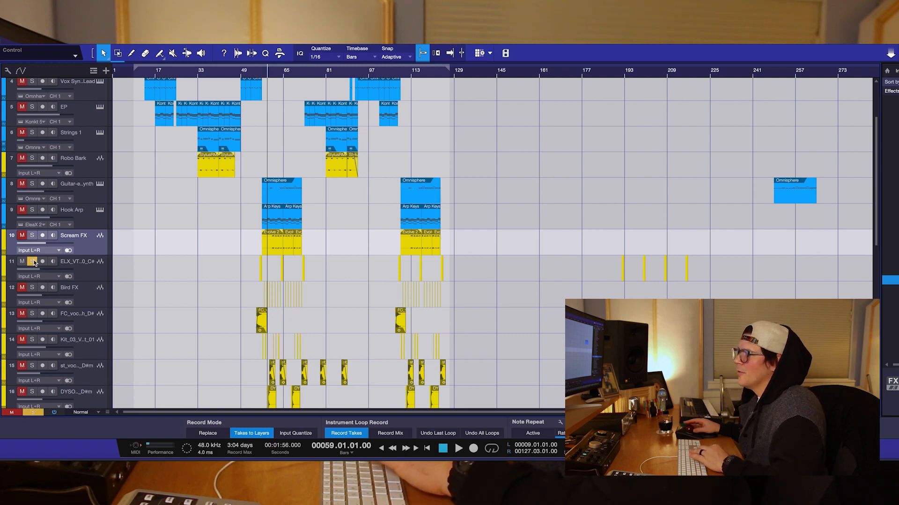
pyautogui.click(258, 74)
pyautogui.press('space')
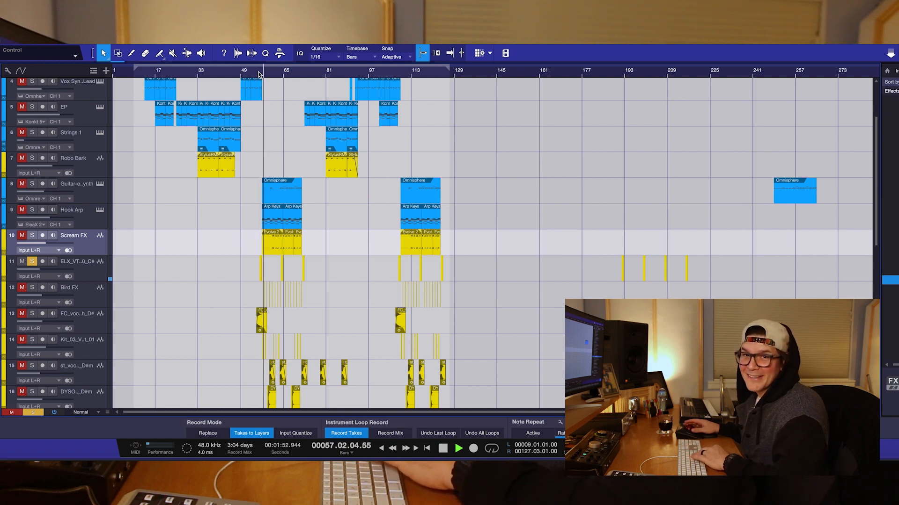
pyautogui.press('space')
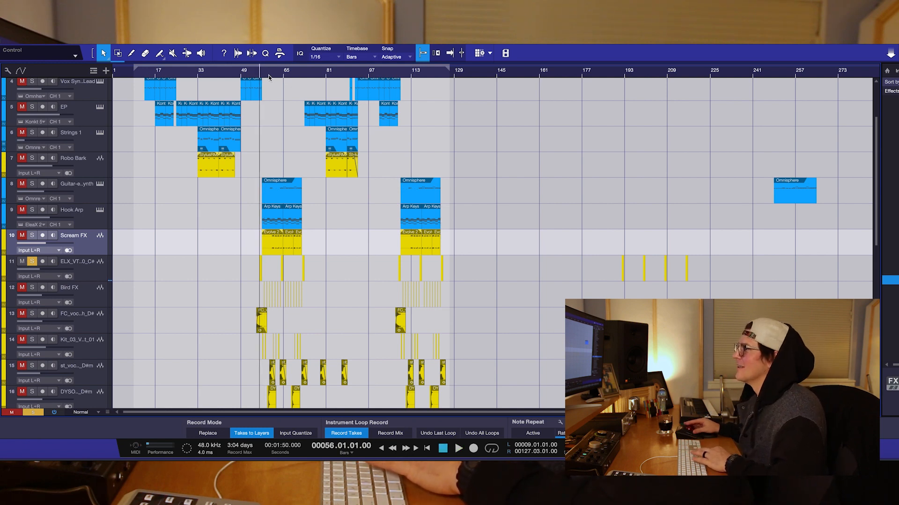
pyautogui.moveTo(267, 77); pyautogui.dragTo(271, 109)
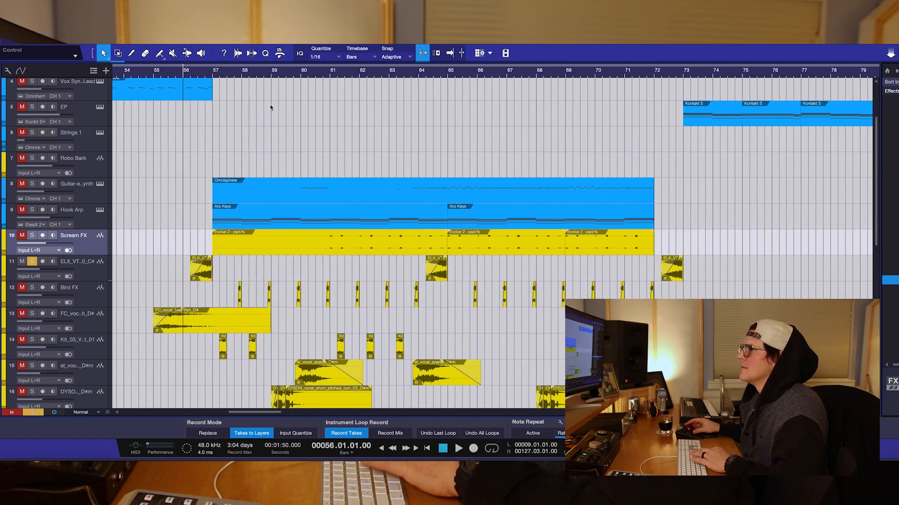
pyautogui.press('space')
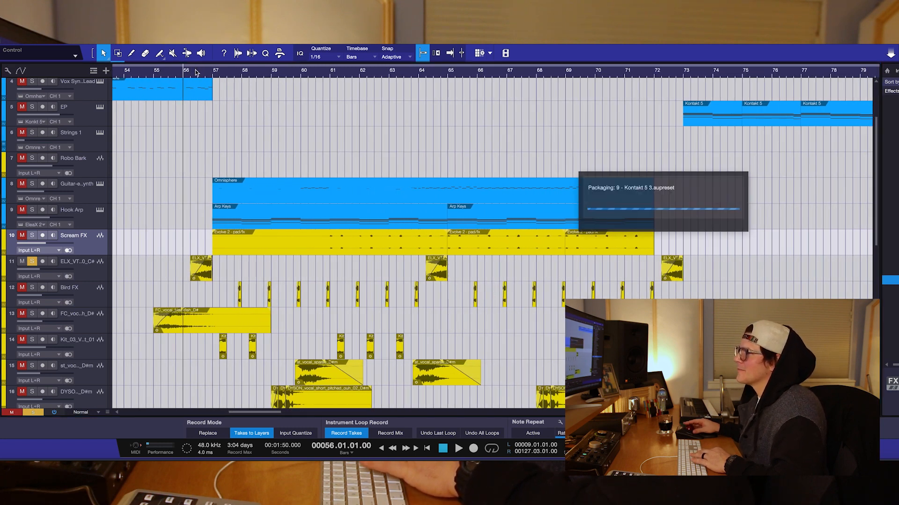
# Add the FC_voc track to the solo and play it together with the riser from bar 54.3.
pyautogui.click(92, 322)
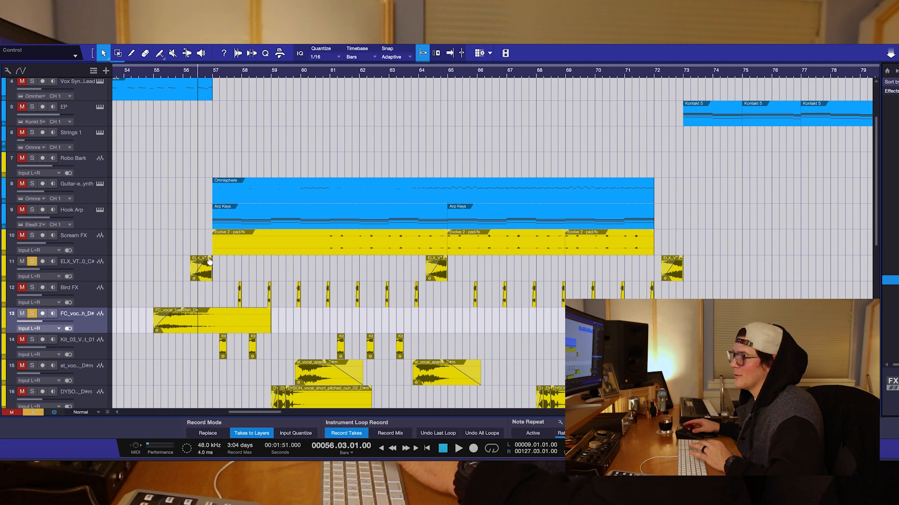
pyautogui.click(142, 75)
pyautogui.press('space')
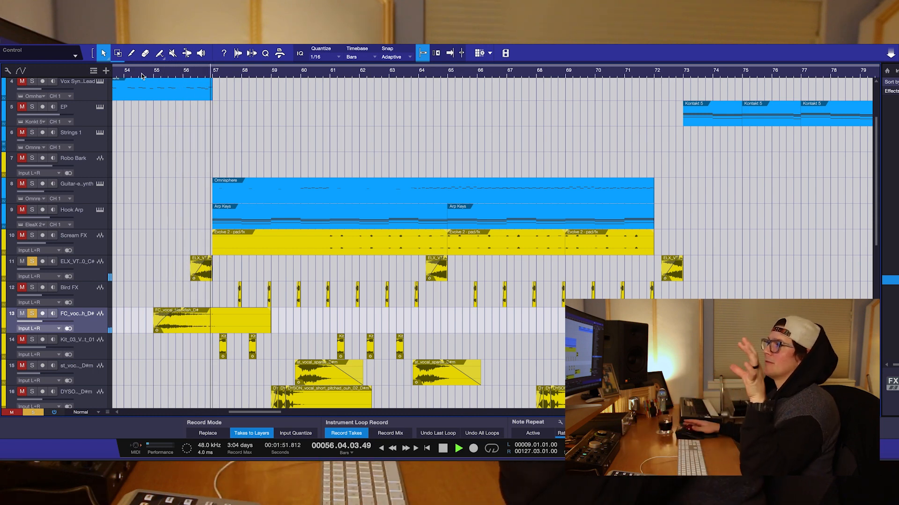
pyautogui.press('space')
# Take the riser and FC_voc tracks out of solo and replay the full mix from bar 54.3.
pyautogui.click(32, 263)
pyautogui.click(31, 315)
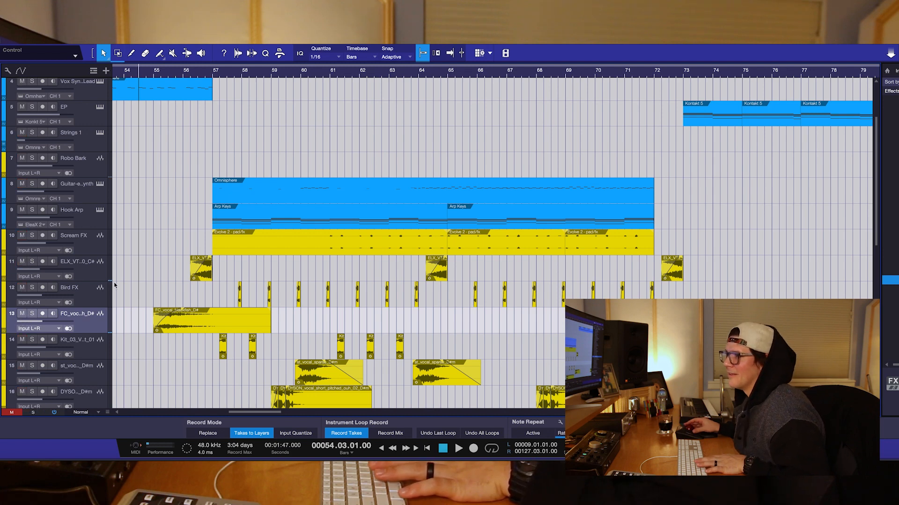
pyautogui.click(100, 280)
pyautogui.press('space')
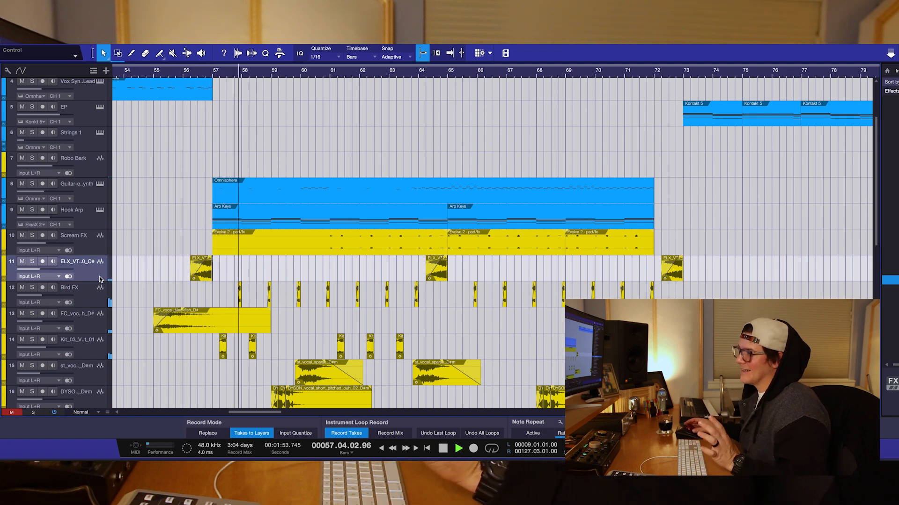
pyautogui.press('space')
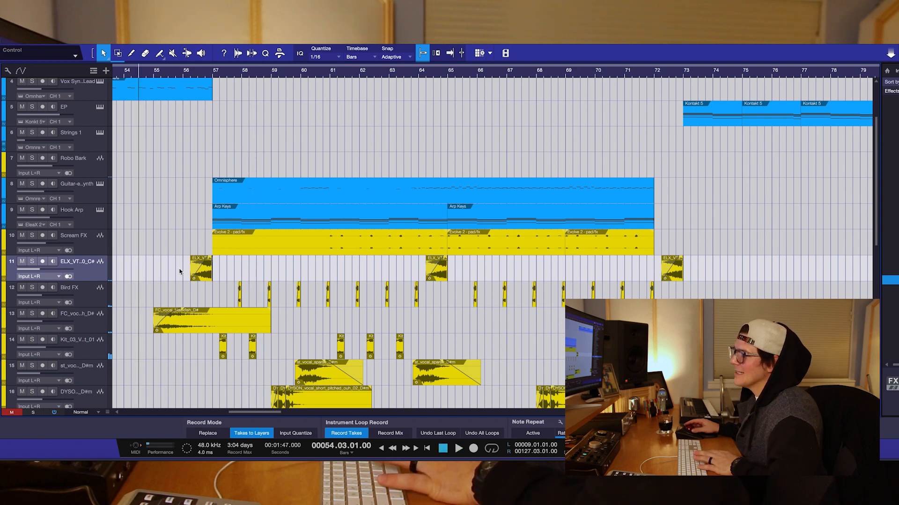
# Solo the ELX_VT riser track again and replay its first clip several times from bar 56.
pyautogui.click(32, 263)
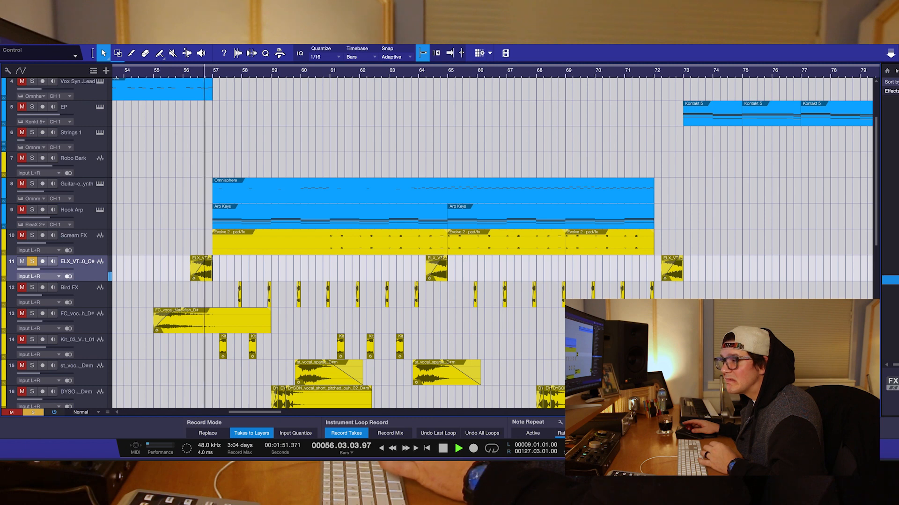
pyautogui.press('space')
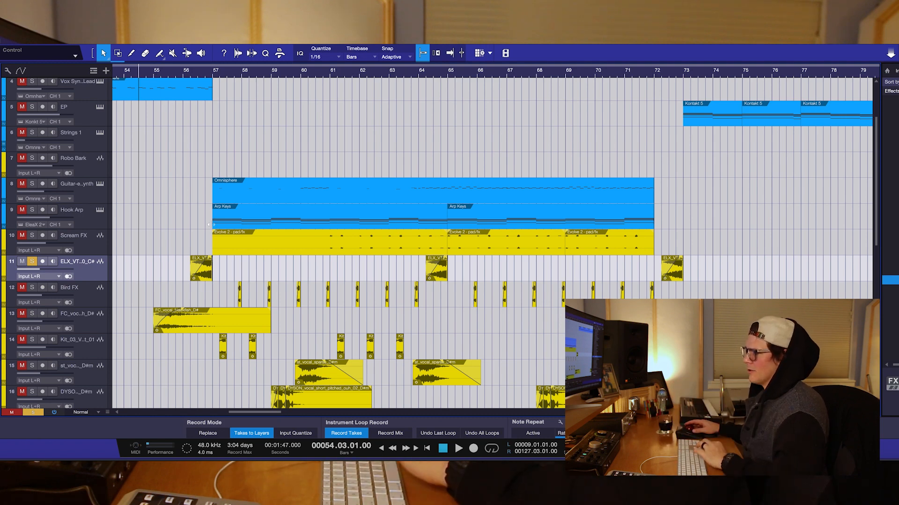
pyautogui.click(183, 73)
pyautogui.press('space')
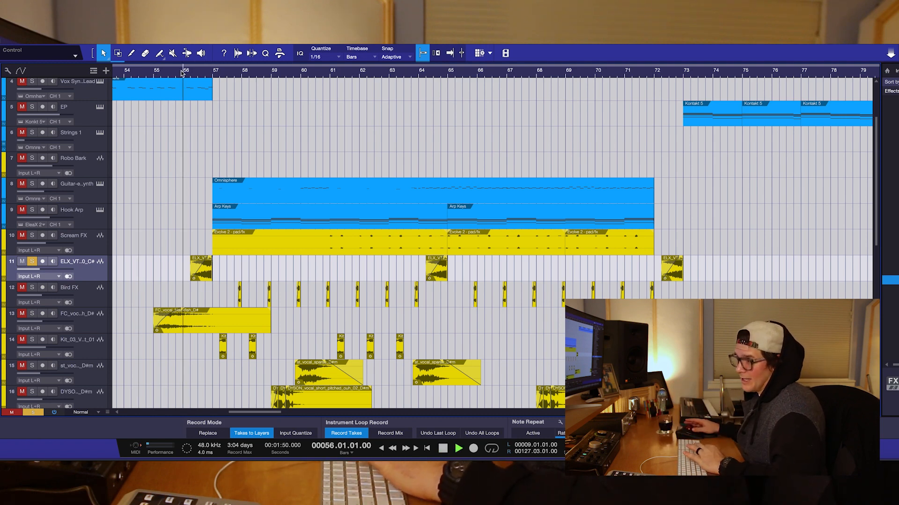
pyautogui.press('space')
pyautogui.press('space')
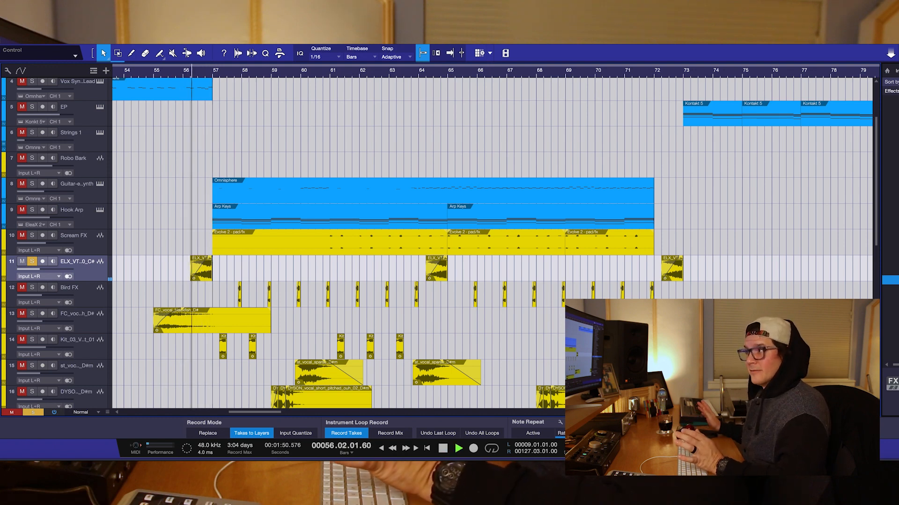
pyautogui.press('space')
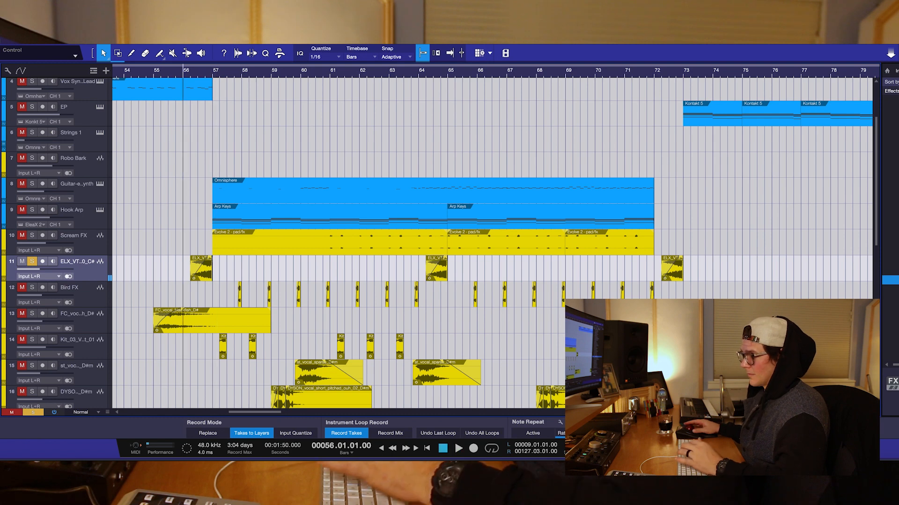
pyautogui.press('space')
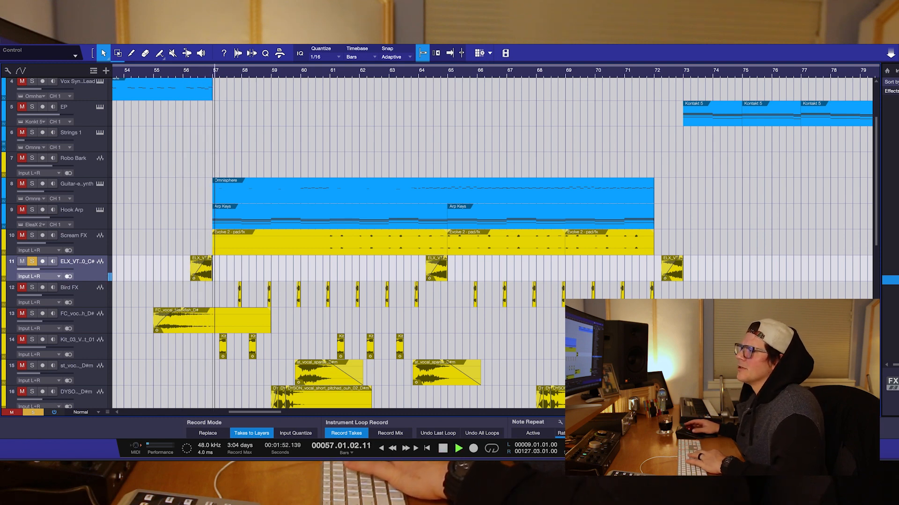
pyautogui.press('space')
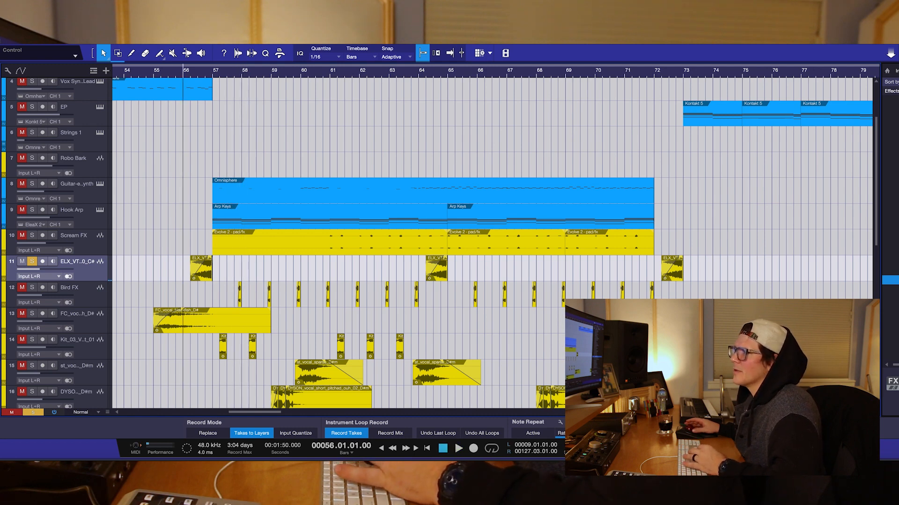
# Inspect the Tremolator and Uhbik-G insert effects on the ELX_VT riser track, closing the effect window each time.
pyautogui.press('F11')
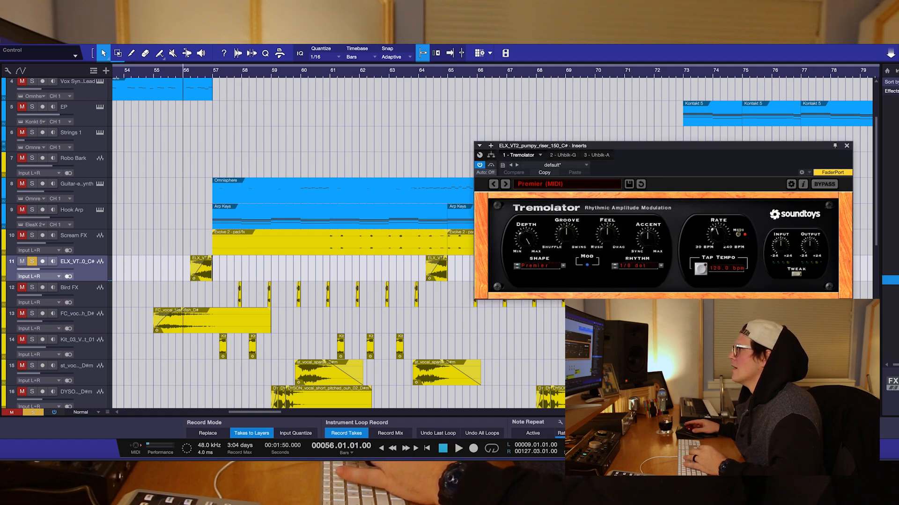
pyautogui.click(847, 146)
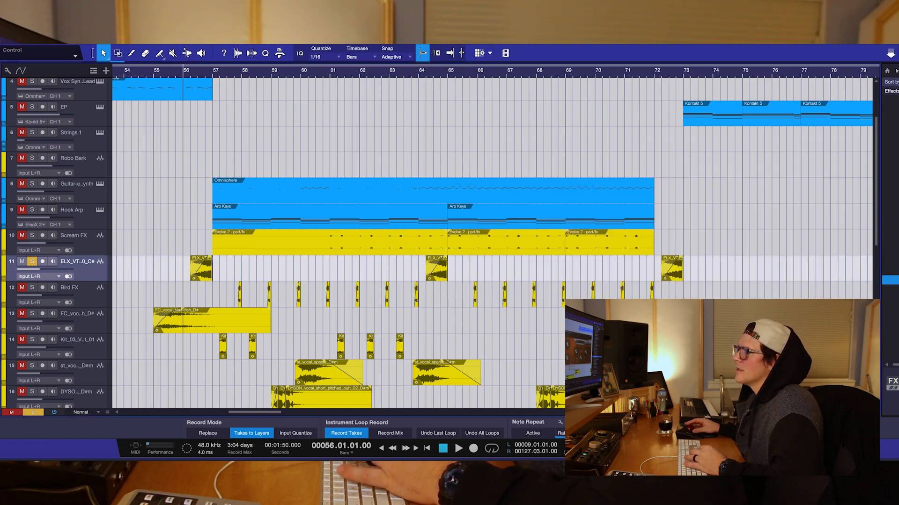
pyautogui.press('F11')
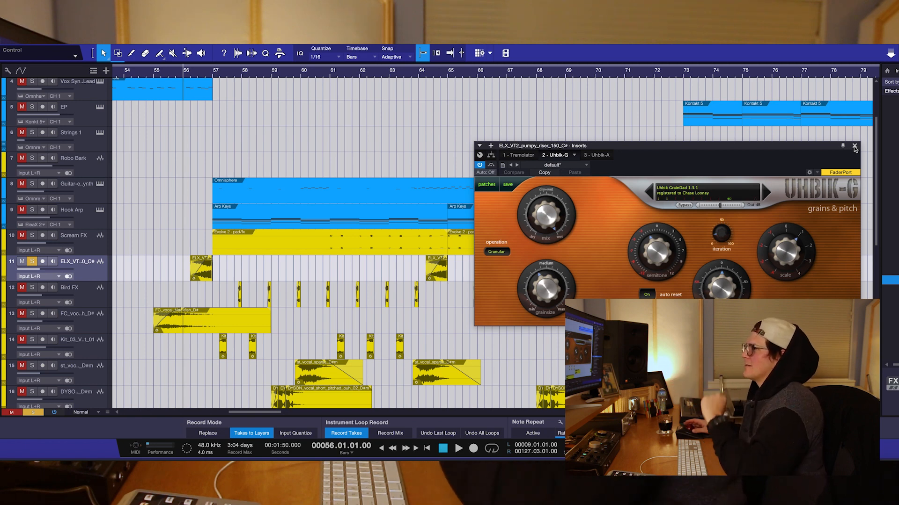
pyautogui.click(854, 147)
# Take the riser track out of solo and play the full mix from bar 56.3.
pyautogui.click(33, 262)
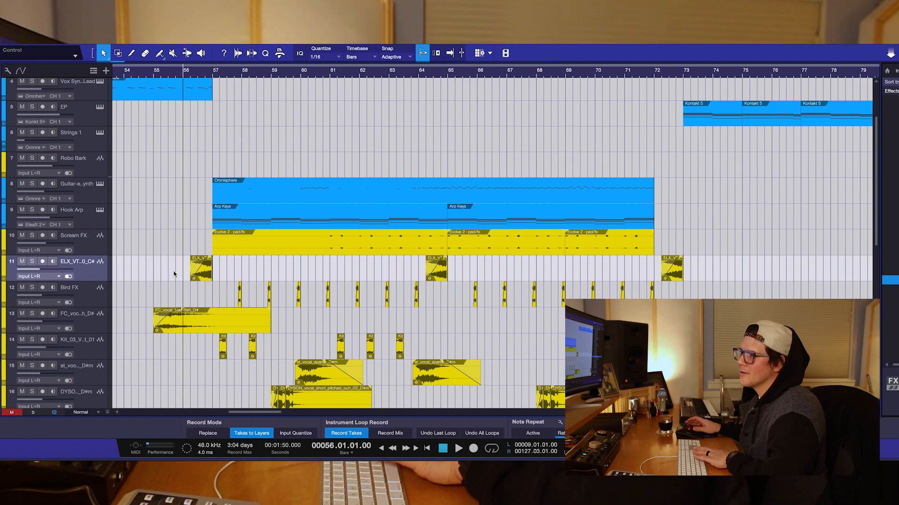
pyautogui.click(200, 74)
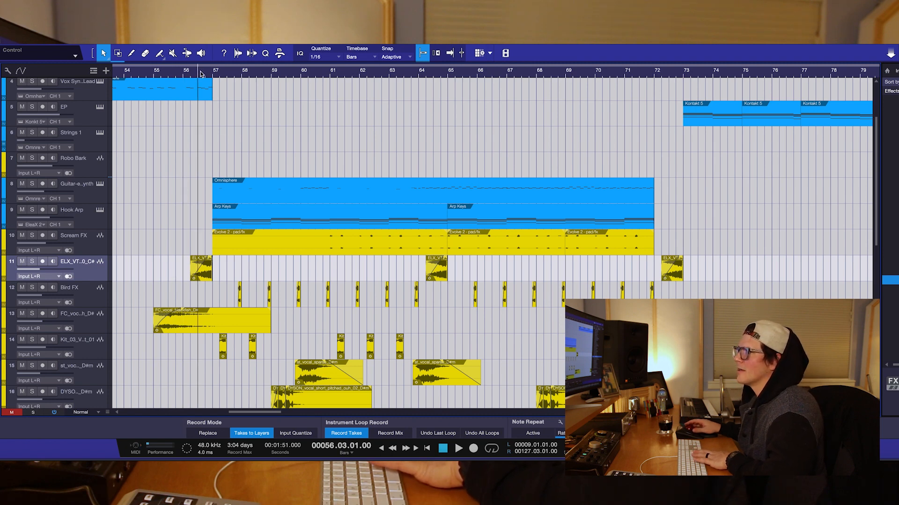
pyautogui.press('space')
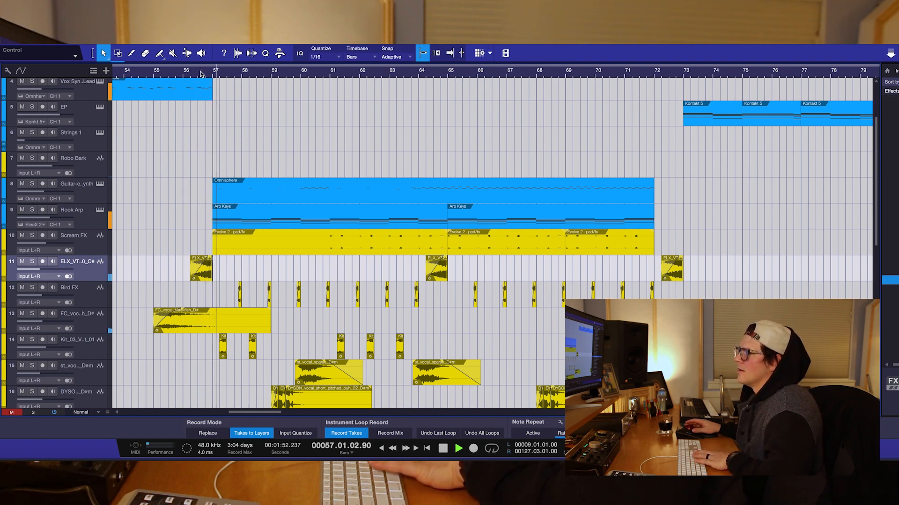
pyautogui.press('space')
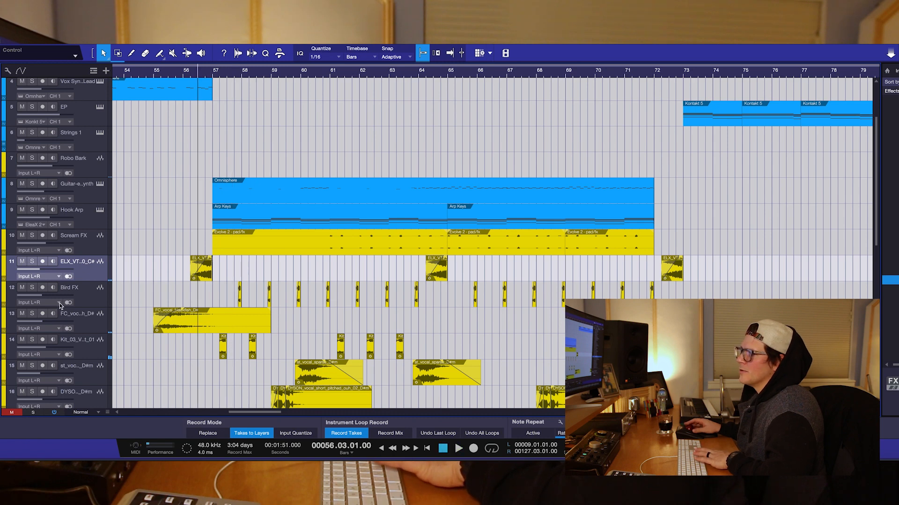
# Solo the Bird FX track and play it from bar 56.3.
pyautogui.click(80, 294)
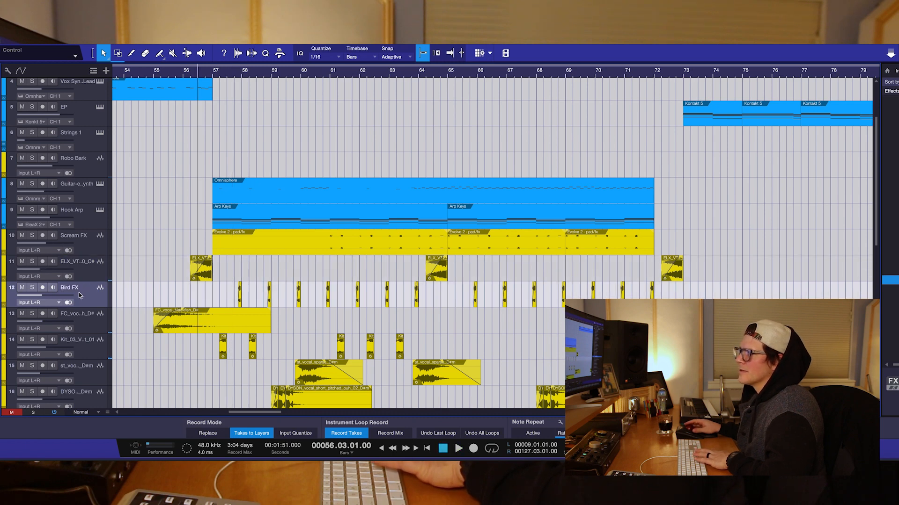
pyautogui.click(32, 289)
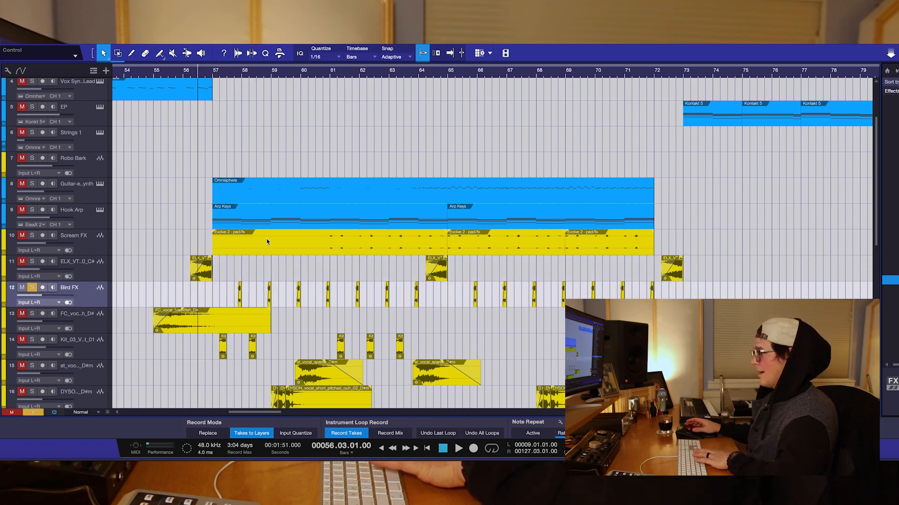
pyautogui.press('space')
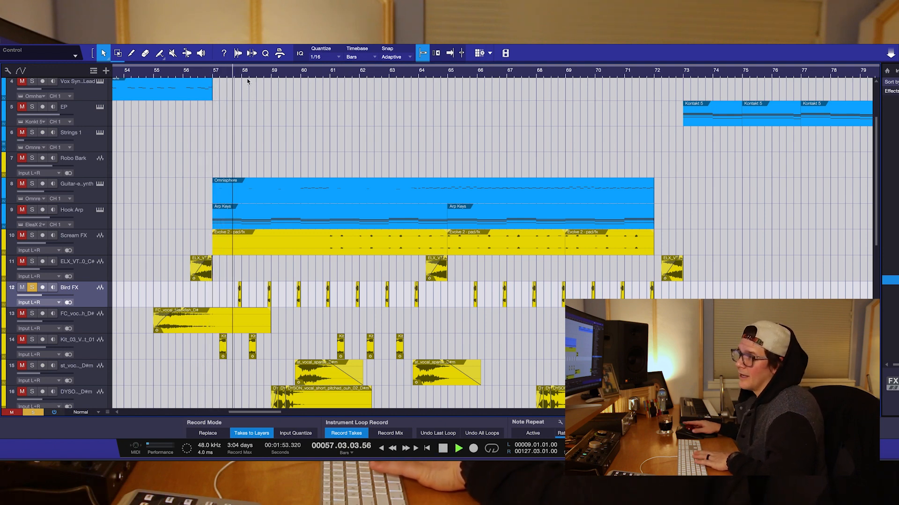
pyautogui.press('space')
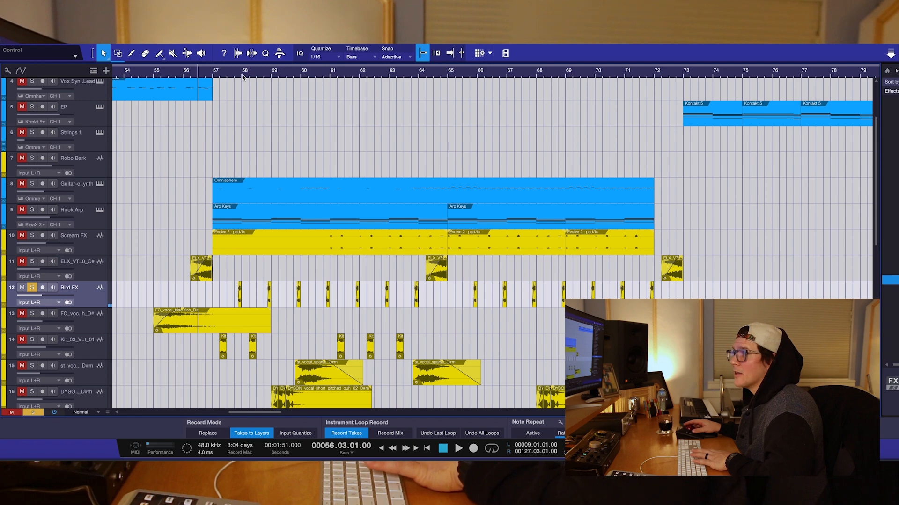
# Replay the first clip on the soloed Bird FX track several times from bar 57.4.
pyautogui.scroll(5, 244, 75)
pyautogui.click(217, 74)
pyautogui.press('space')
pyautogui.press('space')
pyautogui.press('space')
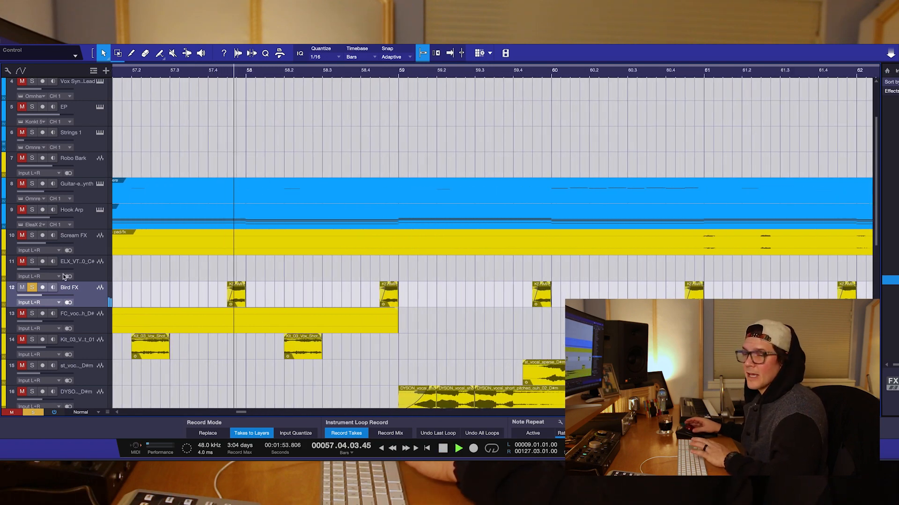
pyautogui.press('space')
pyautogui.press('space')
pyautogui.press('space')
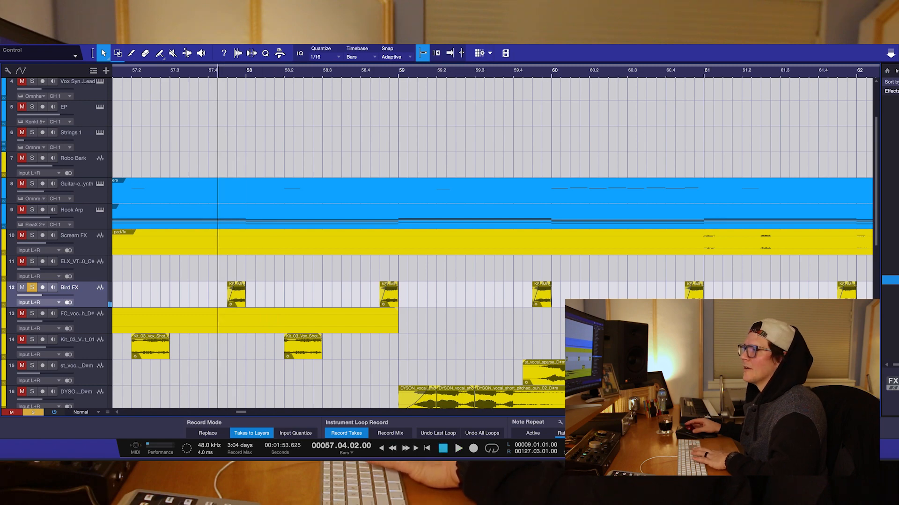
# Take the Bird FX track out of solo and play the full mix from bar 56.3.
pyautogui.click(33, 288)
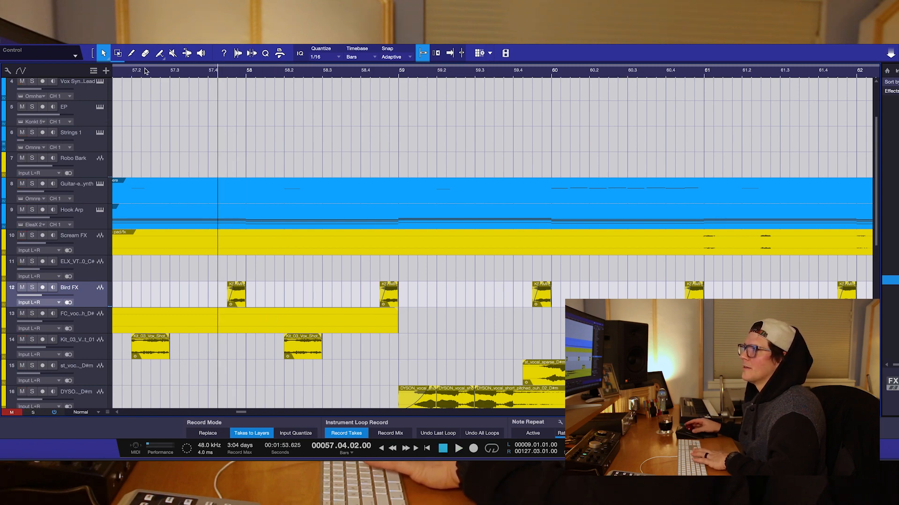
pyautogui.moveTo(148, 73); pyautogui.dragTo(160, 53)
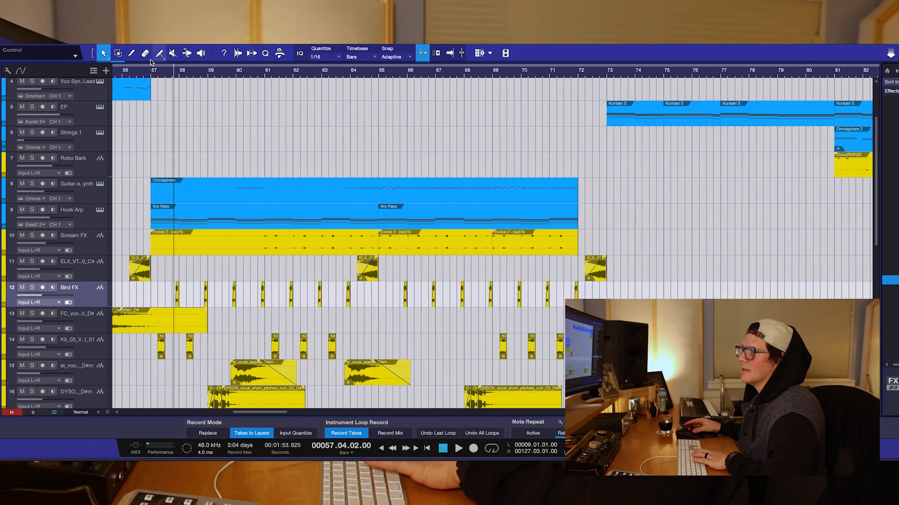
pyautogui.click(134, 75)
pyautogui.press('space')
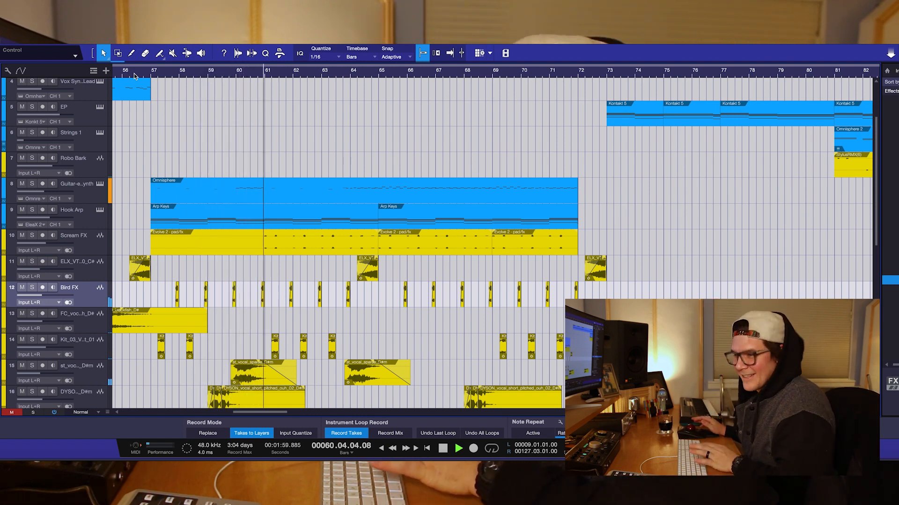
pyautogui.press('space')
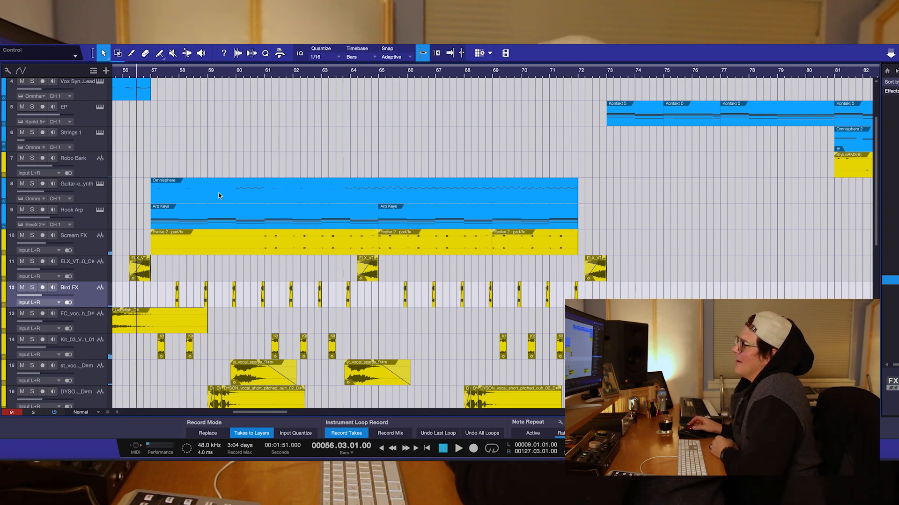
# Solo the FC_voc track below Bird FX, play it from bar 54.4, and select the track.
pyautogui.scroll(-4, 228, 309)
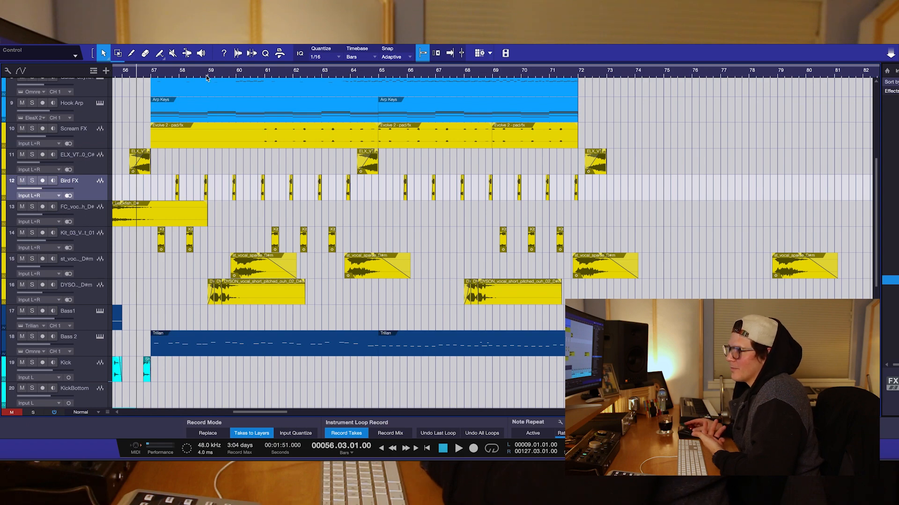
pyautogui.moveTo(207, 75); pyautogui.dragTo(212, 122)
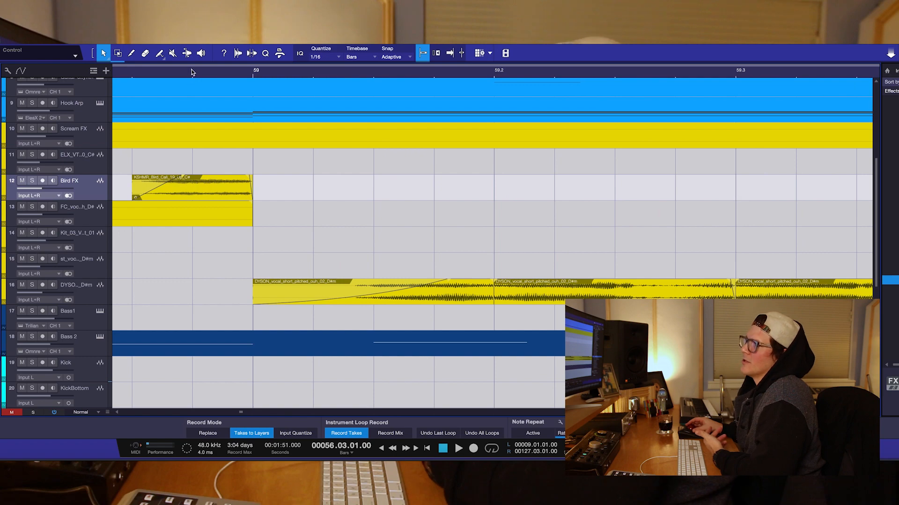
pyautogui.moveTo(194, 72); pyautogui.dragTo(199, 47)
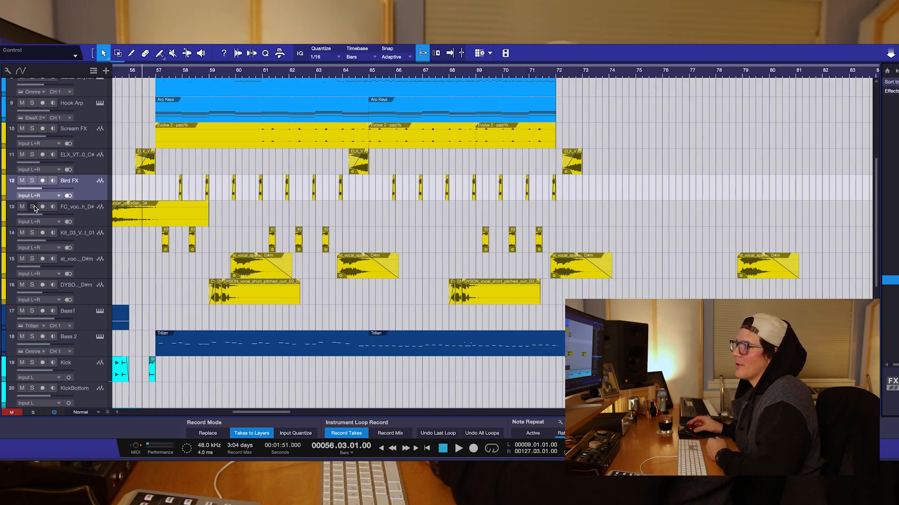
pyautogui.hscroll(-5, 133, 239)
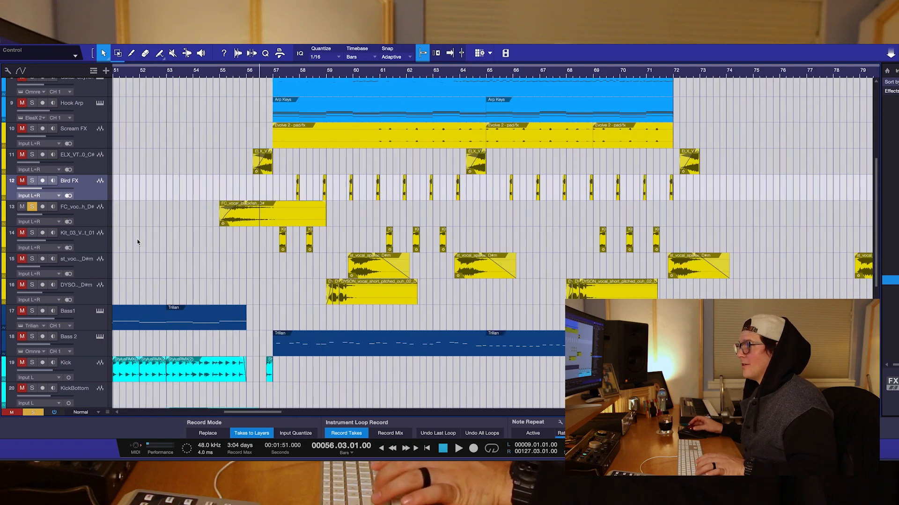
pyautogui.click(213, 76)
pyautogui.press('space')
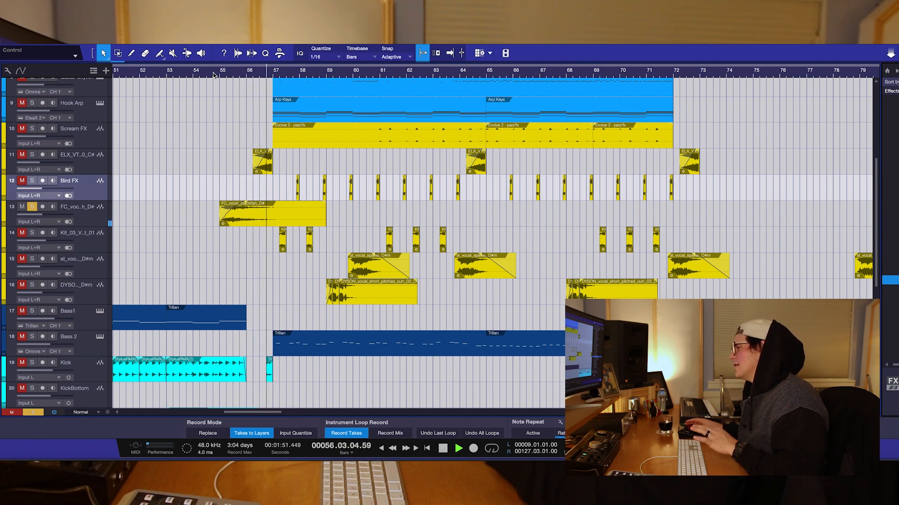
pyautogui.click(88, 218)
pyautogui.press('space')
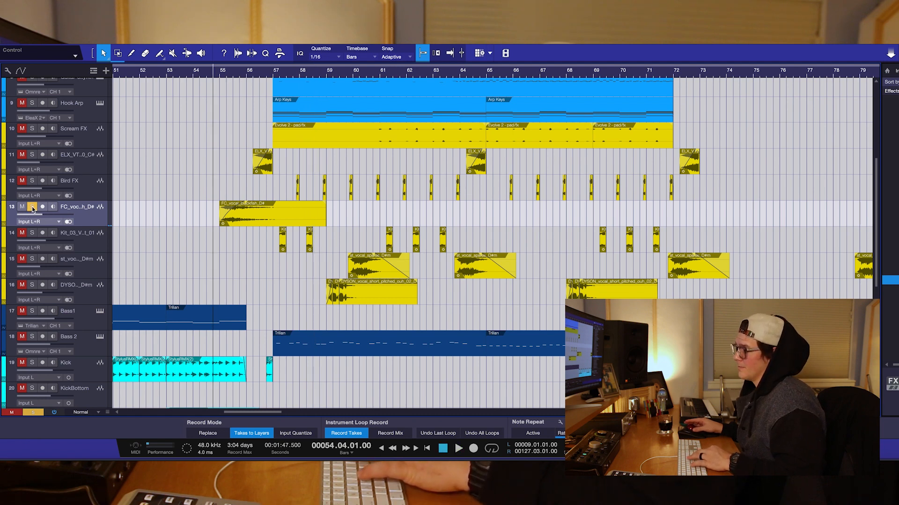
# Replay the soloed FC_voc track from bar 54.4.
pyautogui.press('space')
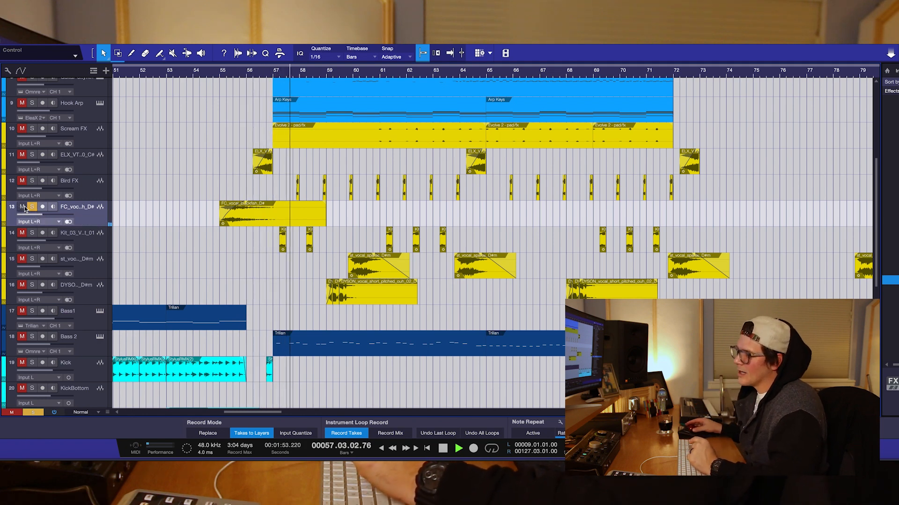
pyautogui.press('space')
pyautogui.press('space')
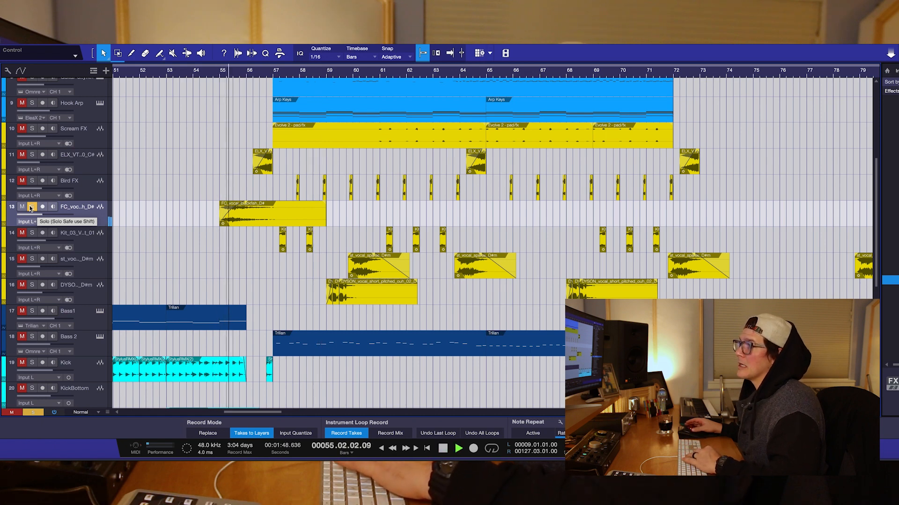
pyautogui.press('space')
# Take the FC_voc track out of solo and play the full mix from bar 54.4.
pyautogui.click(31, 208)
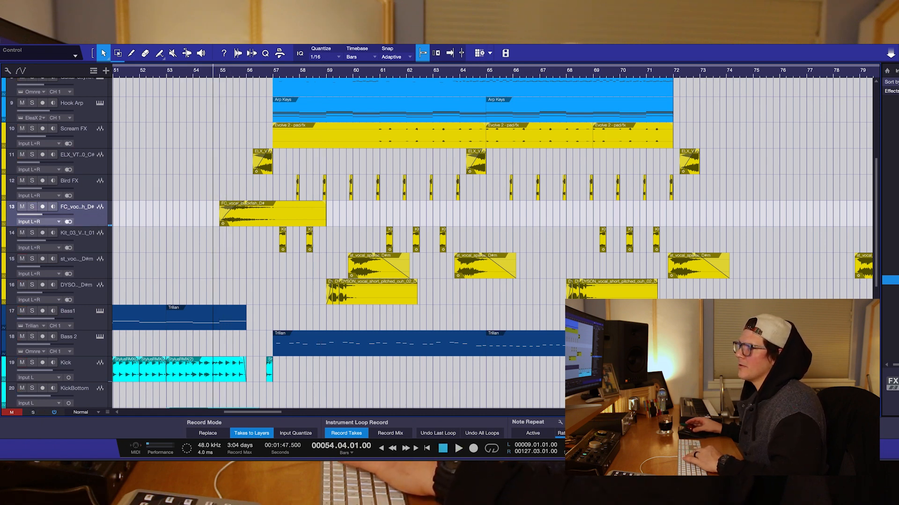
pyautogui.press('space')
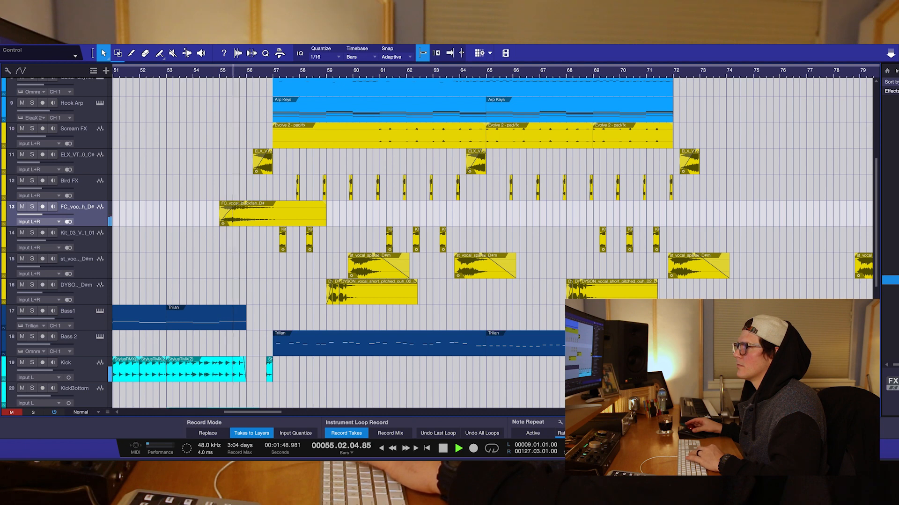
pyautogui.press('space')
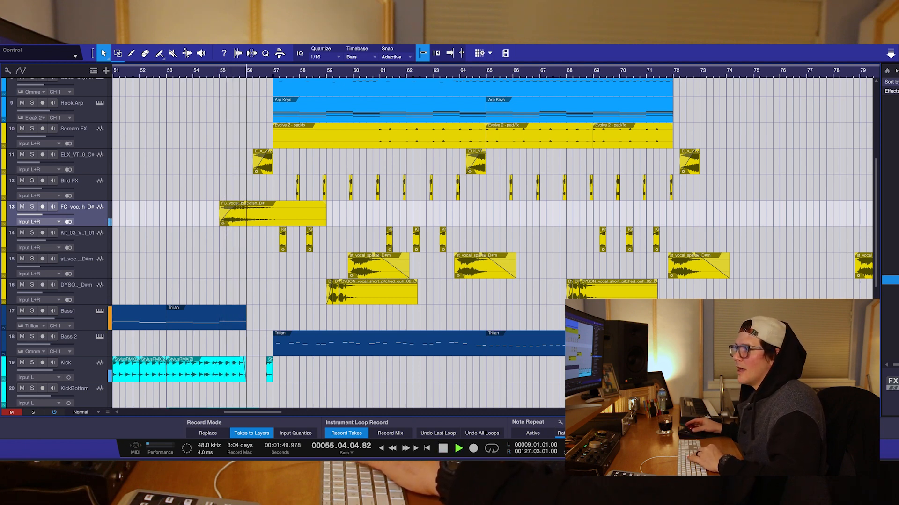
pyautogui.press('space')
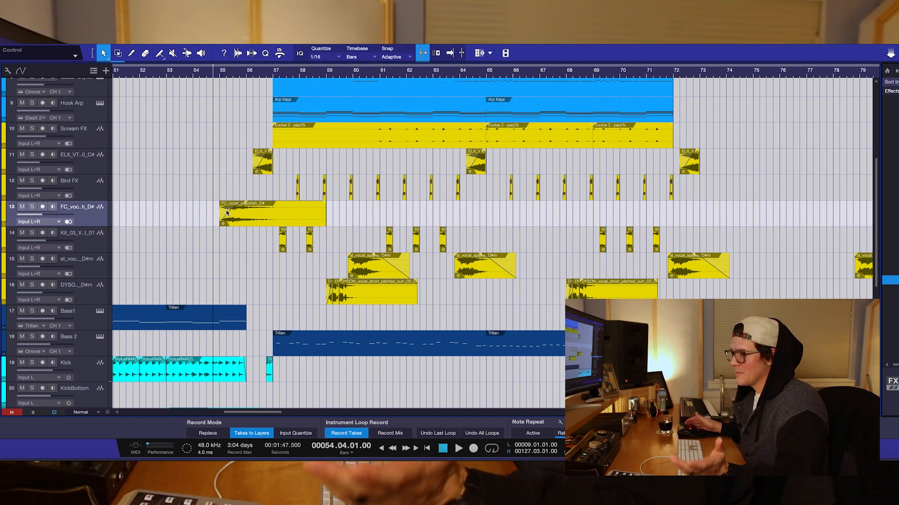
# Play the Kit_03 vocal track soloed from bar 55, and take it out of solo to hear the full mix.
pyautogui.click(236, 73)
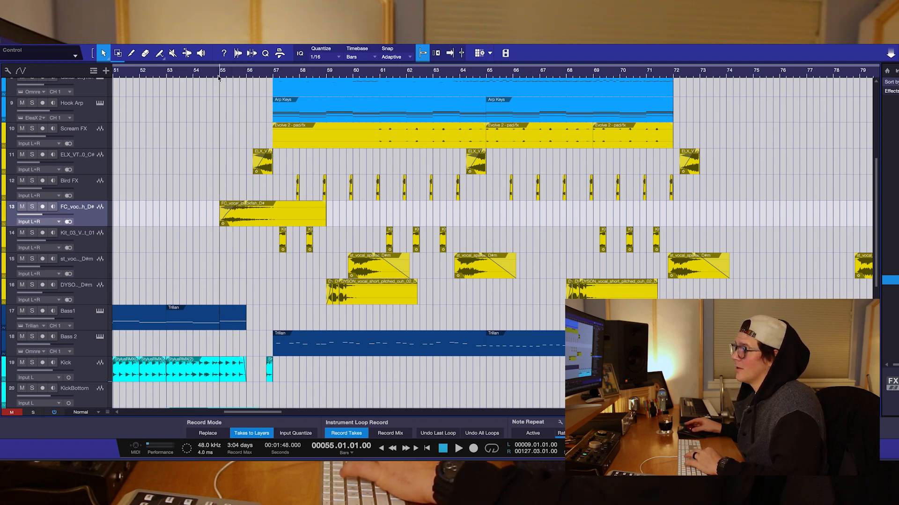
pyautogui.click(95, 251)
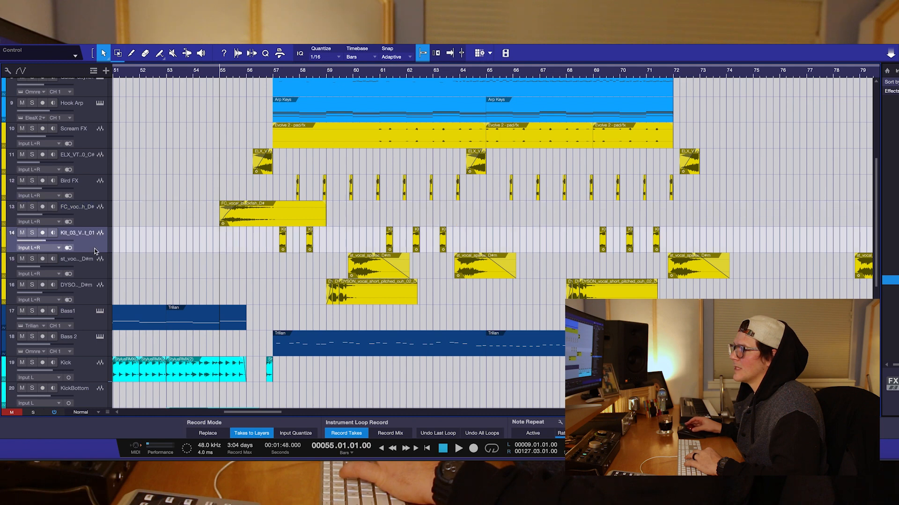
pyautogui.click(32, 233)
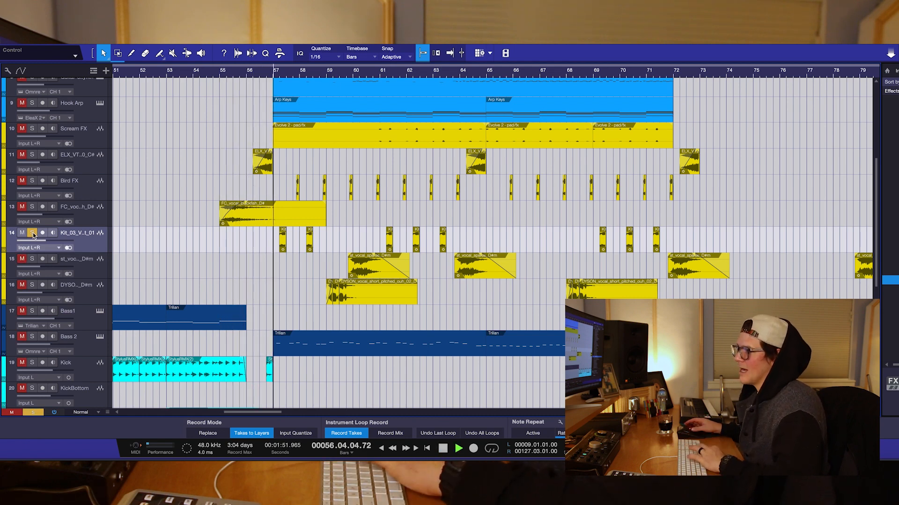
pyautogui.press('space')
pyautogui.click(32, 233)
pyautogui.press('space')
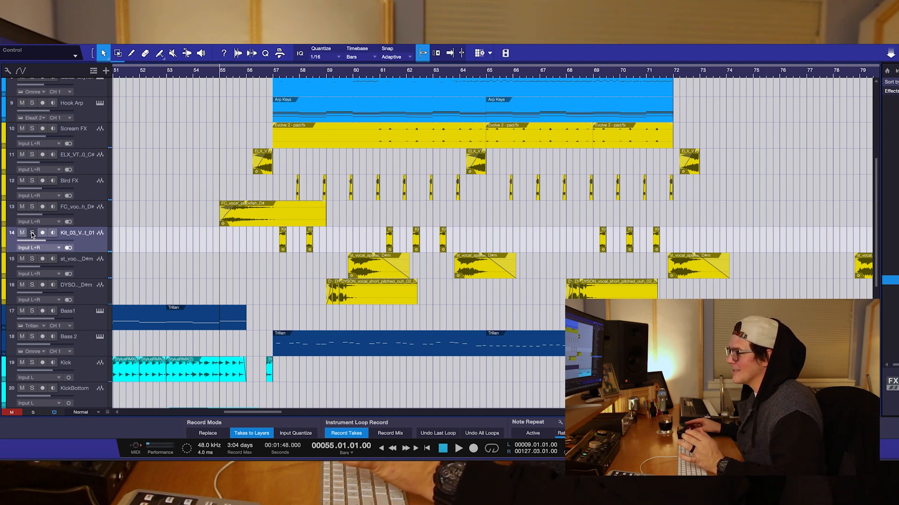
# Solo all the yellow FX and vocal tracks from Scream FX down to DYSON and play them together from bar 55.
pyautogui.moveTo(33, 234); pyautogui.dragTo(35, 275)
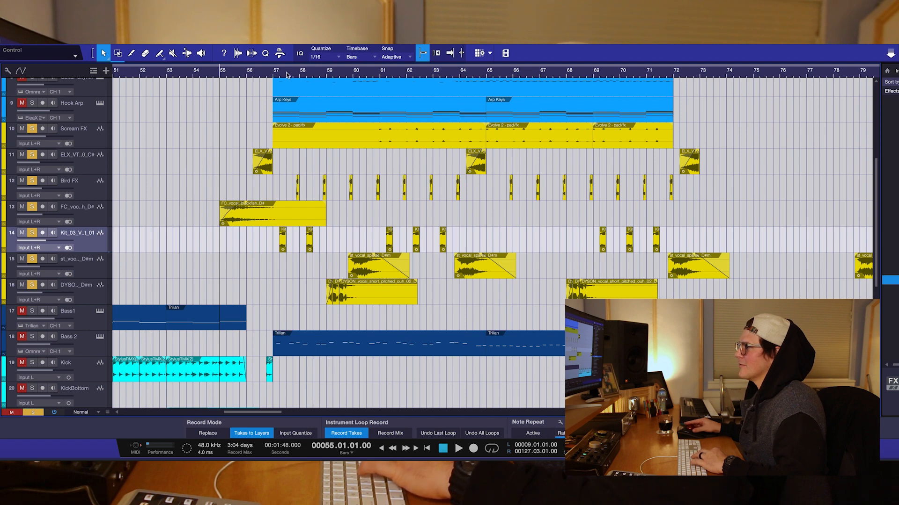
pyautogui.press('space')
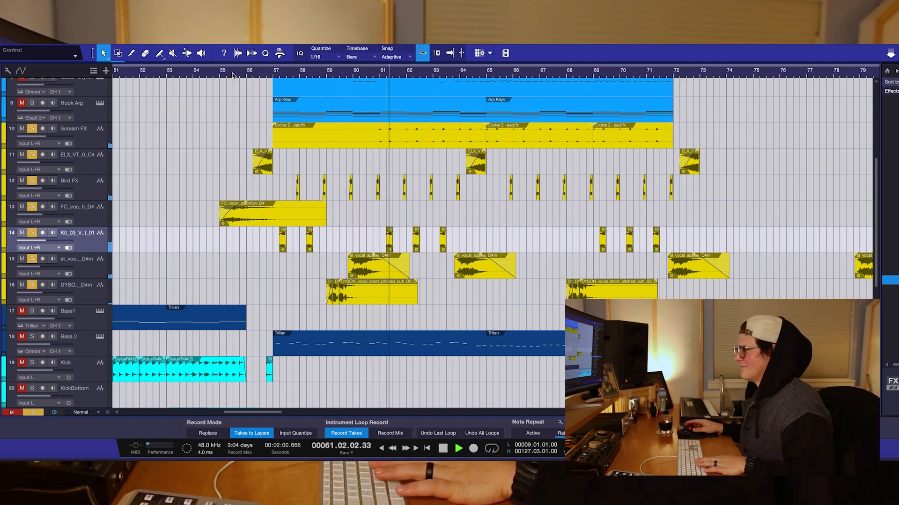
pyautogui.press('space')
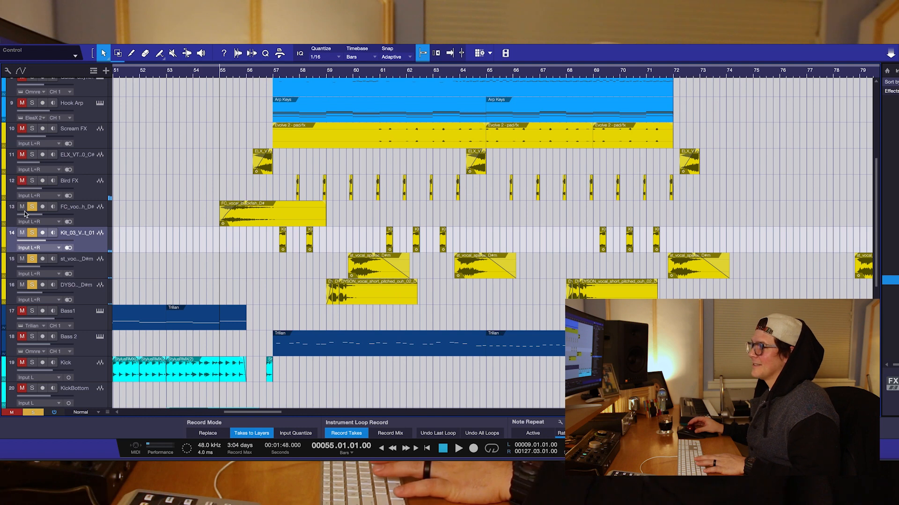
# Clear the solo on the FX and vocal tracks and play the full mix from bar 55.
pyautogui.click(32, 286)
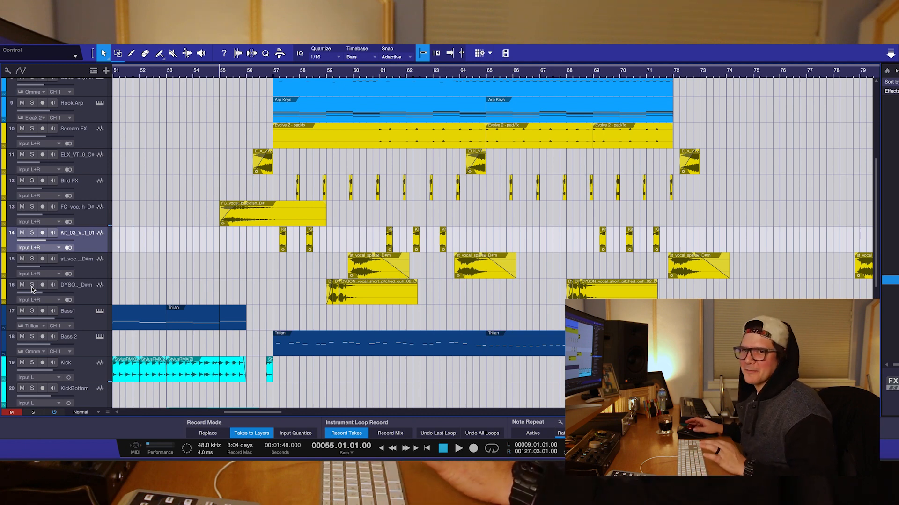
pyautogui.press('space')
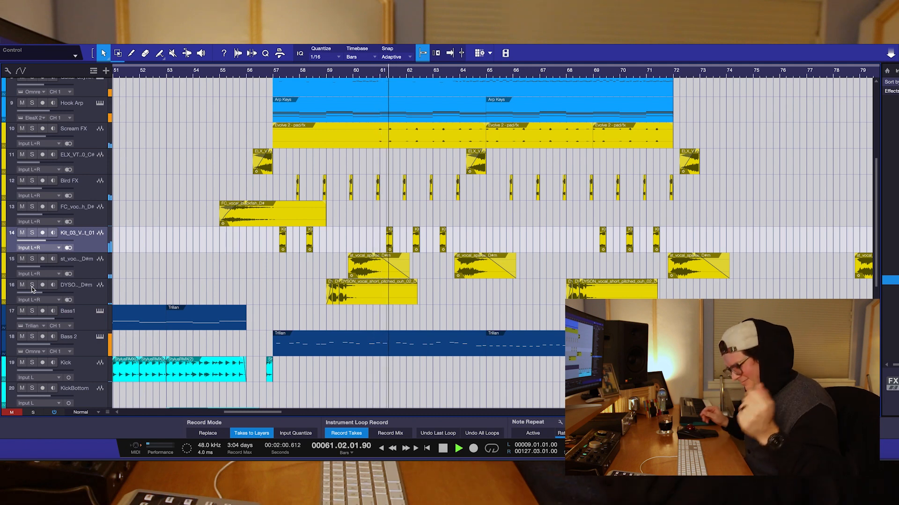
pyautogui.press('space')
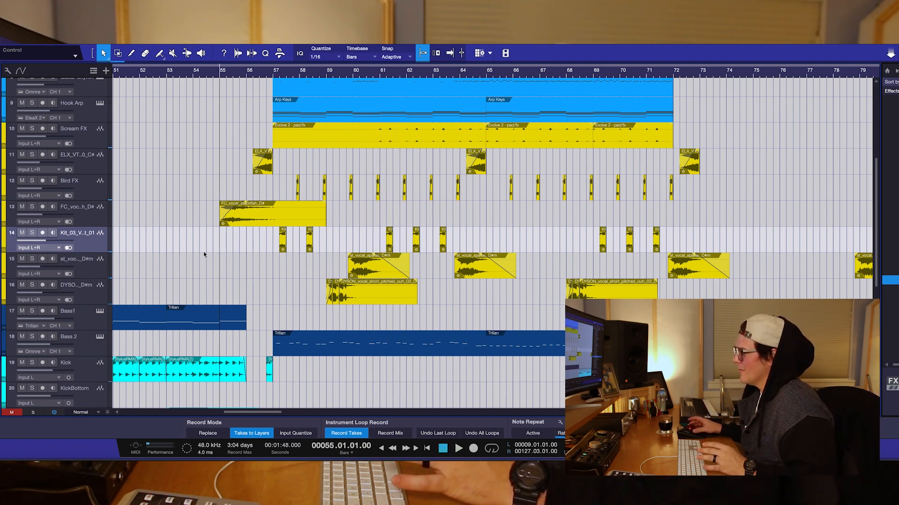
# Solo the Bass1 track, play it from bar 53, and take it out of solo.
pyautogui.scroll(-5, 206, 250)
pyautogui.scroll(3, 150, 236)
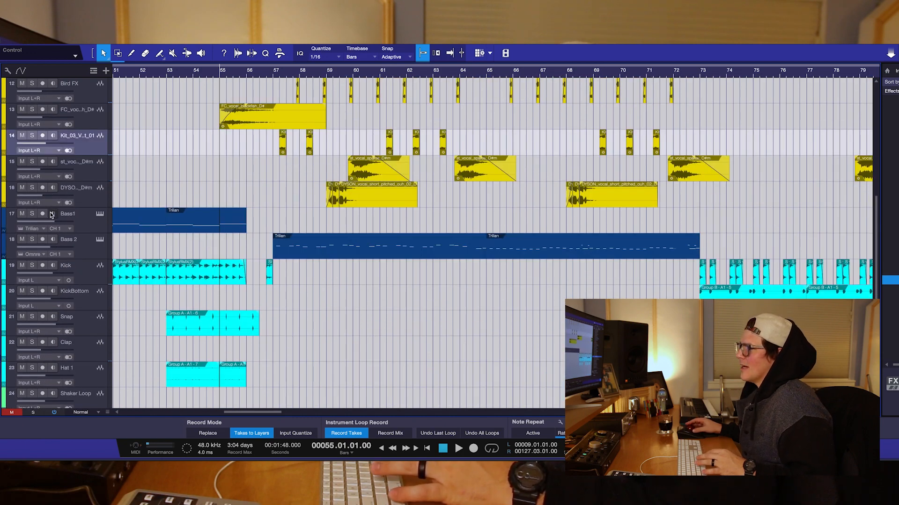
pyautogui.click(32, 214)
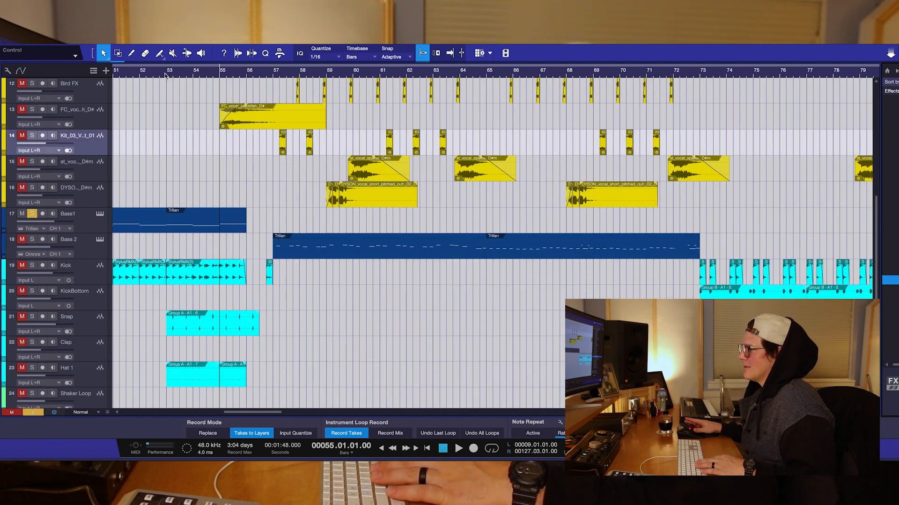
pyautogui.press('space')
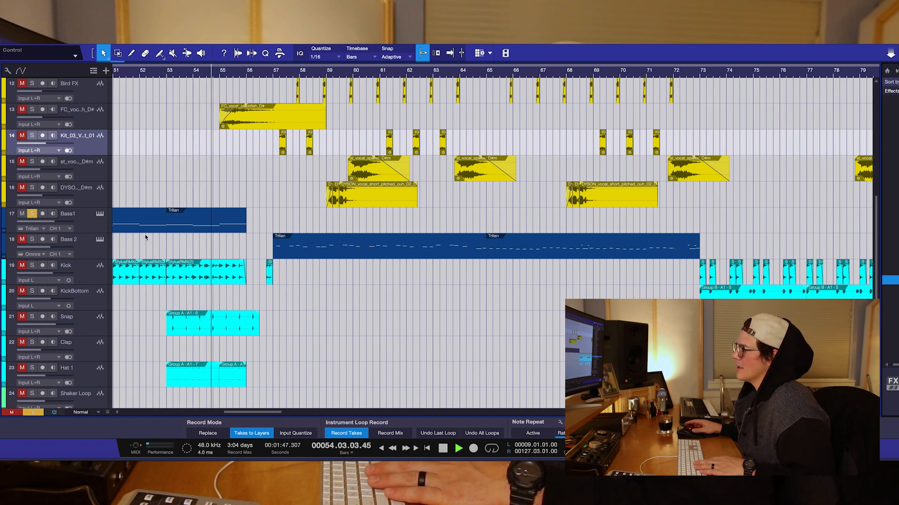
pyautogui.press('space')
pyautogui.click(32, 215)
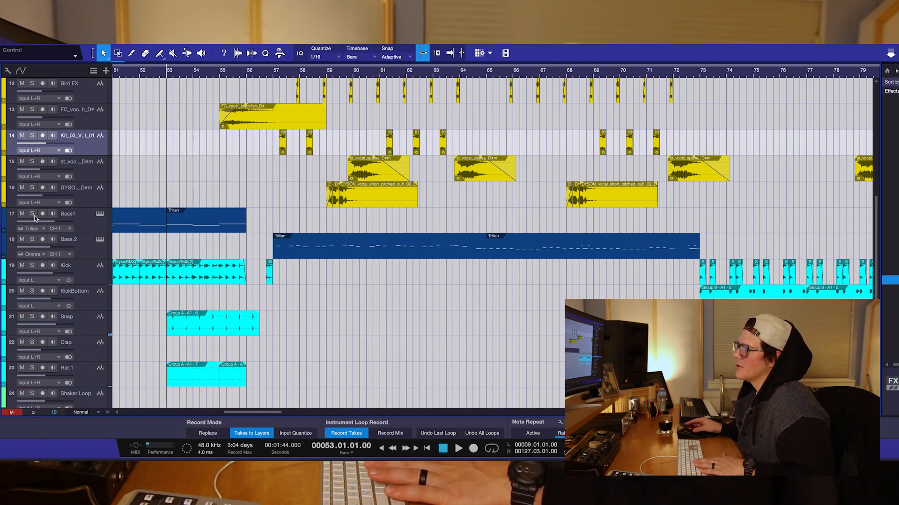
# Solo the Bass 2 track, play it from bar 57, take it out of solo, and select the track.
pyautogui.click(33, 239)
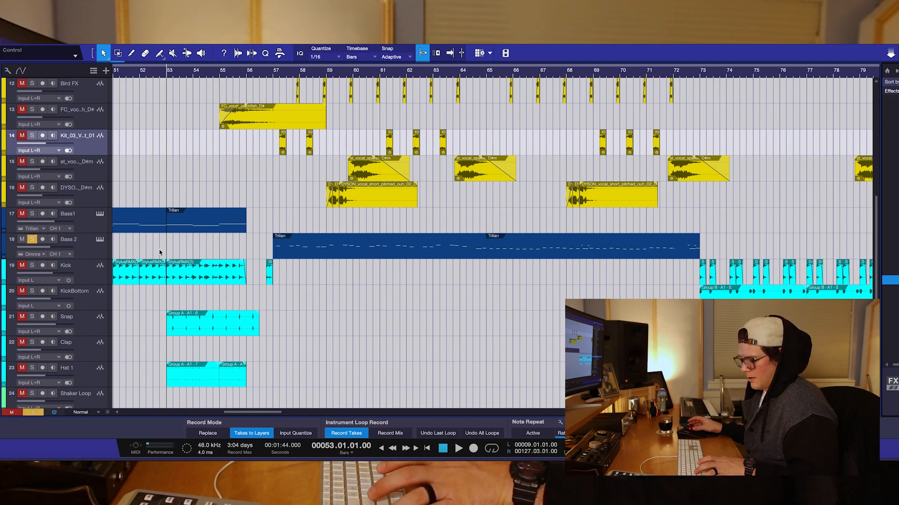
pyautogui.hscroll(-5, 159, 253)
pyautogui.hscroll(4, 159, 253)
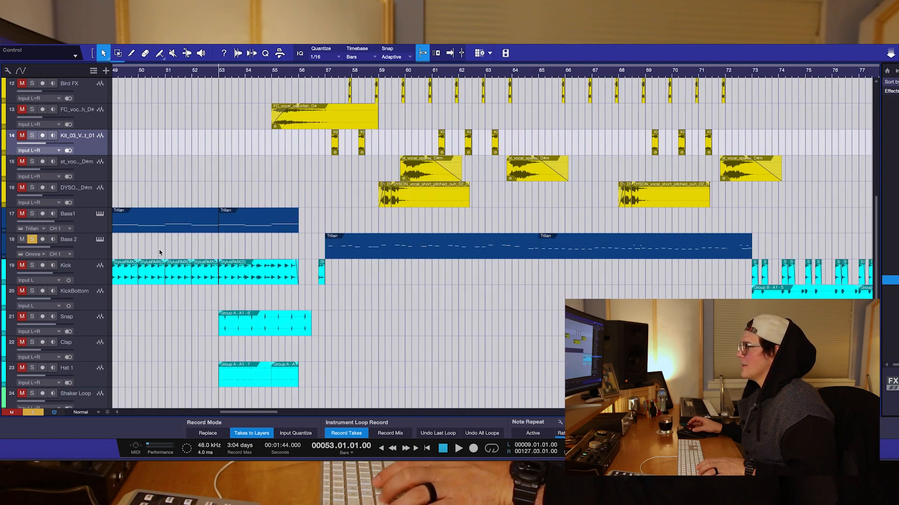
pyautogui.press('space')
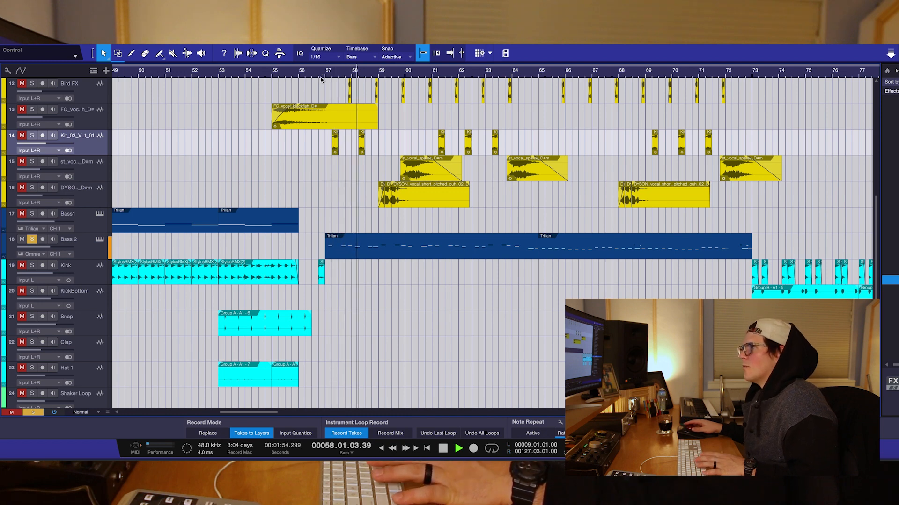
pyautogui.click(32, 239)
pyautogui.press('space')
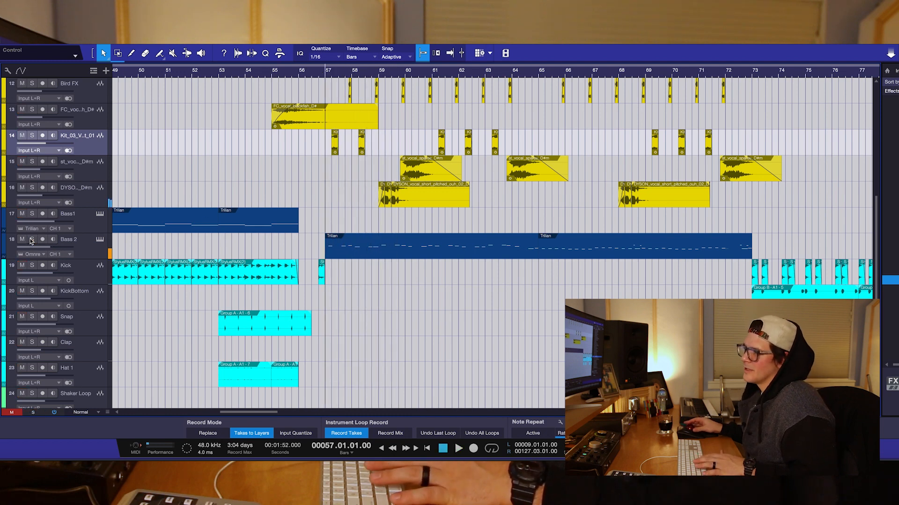
pyautogui.click(87, 253)
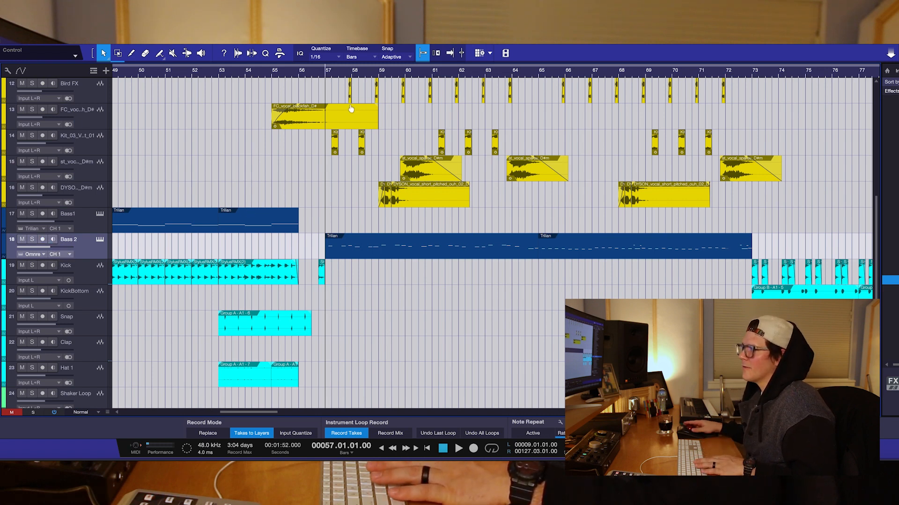
# Play the full mix from bar 56, beat 3, through the entry of the Bass 2 part, and stop playback.
pyautogui.click(312, 73)
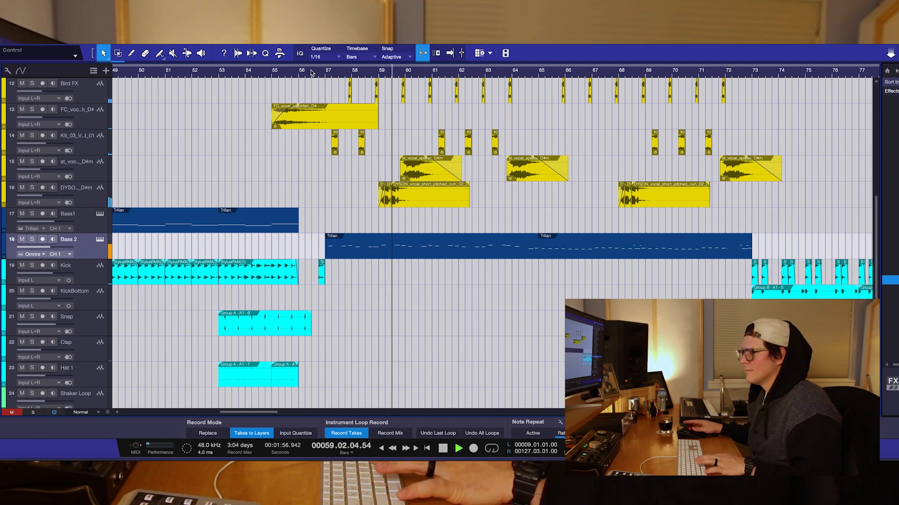
pyautogui.press('space')
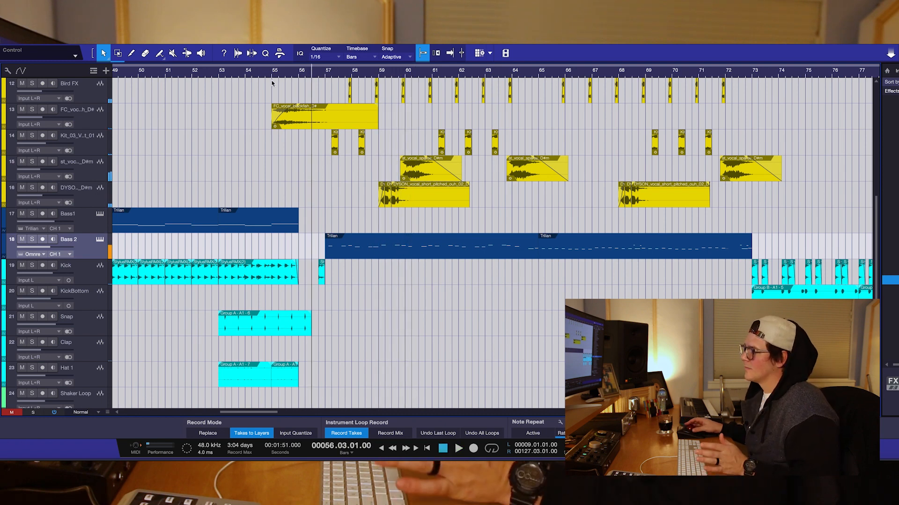
# Solo the Kick track, play it from bar 51, beat 4, and take it out of solo.
pyautogui.click(32, 266)
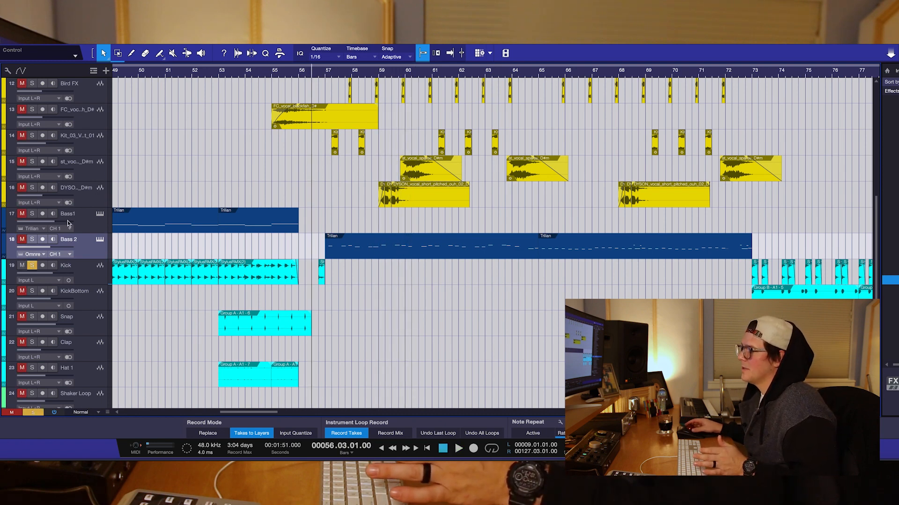
pyautogui.click(186, 73)
pyautogui.press('space')
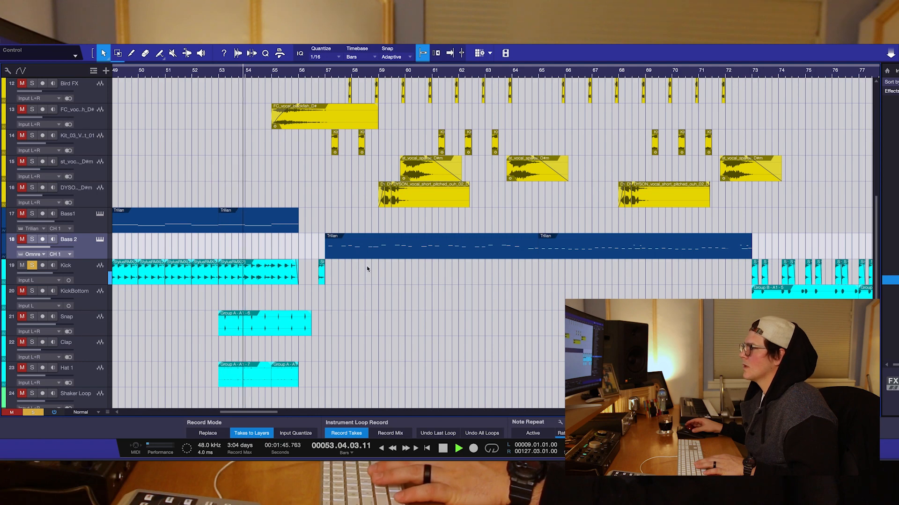
pyautogui.press('space')
pyautogui.scroll(-8, 341, 240)
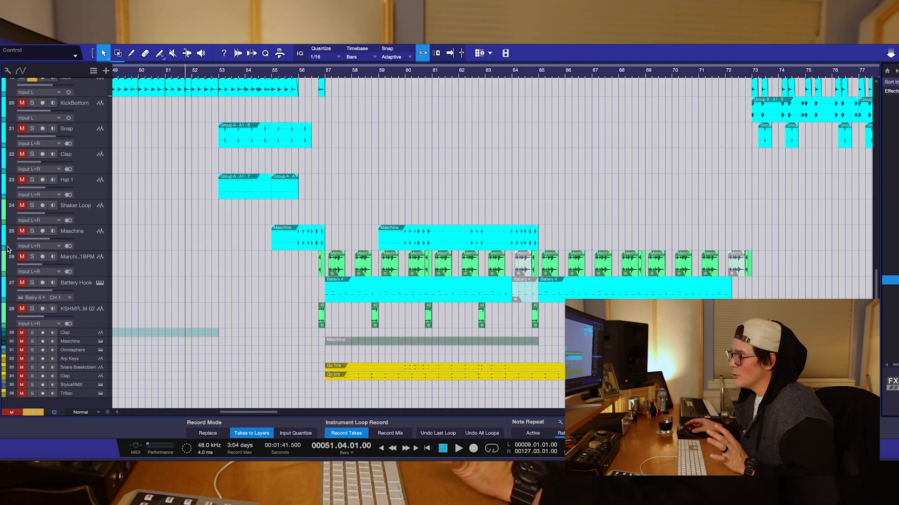
pyautogui.scroll(2, 142, 239)
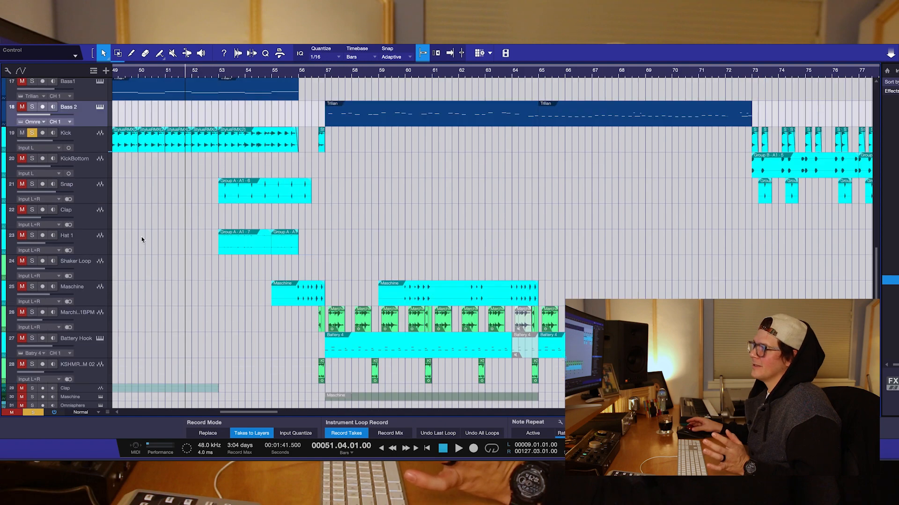
pyautogui.click(32, 134)
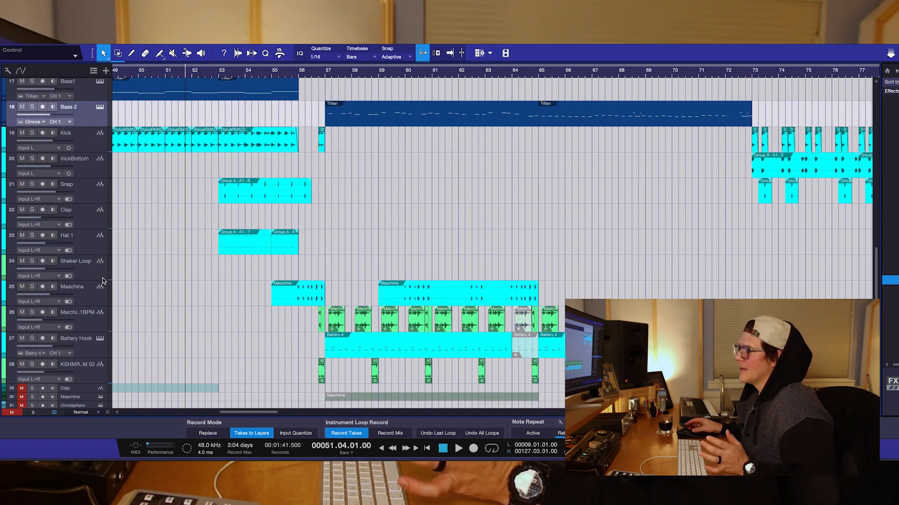
# Solo the Battery Hook track, show its Battery instrument while playing from bar 57, close the instrument, and clear the solo.
pyautogui.click(32, 339)
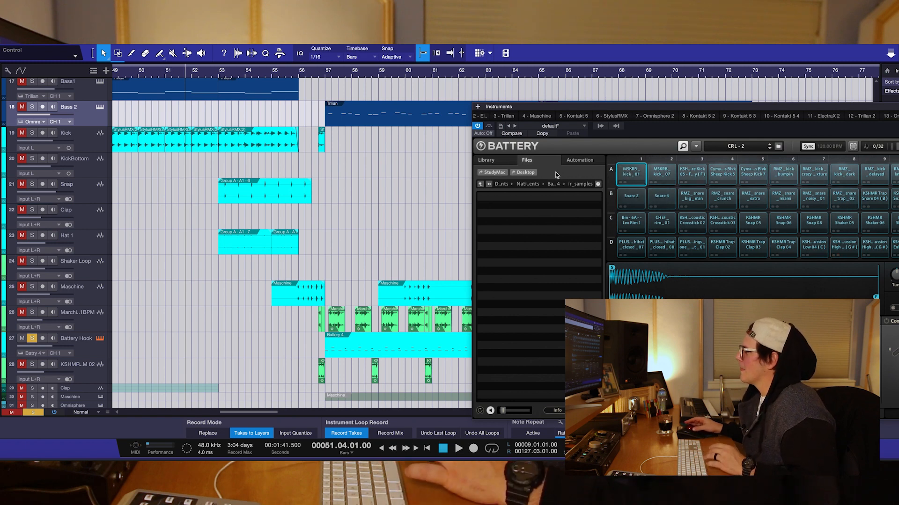
pyautogui.click(326, 77)
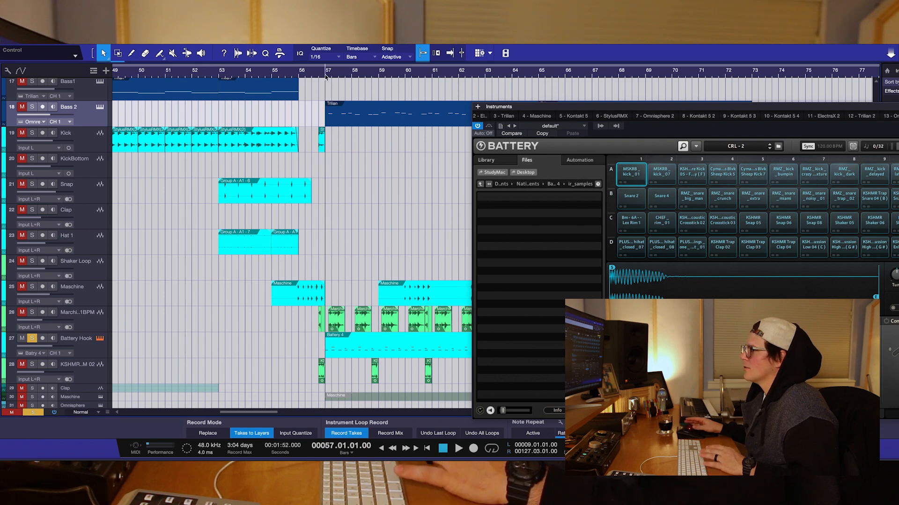
pyautogui.press('space')
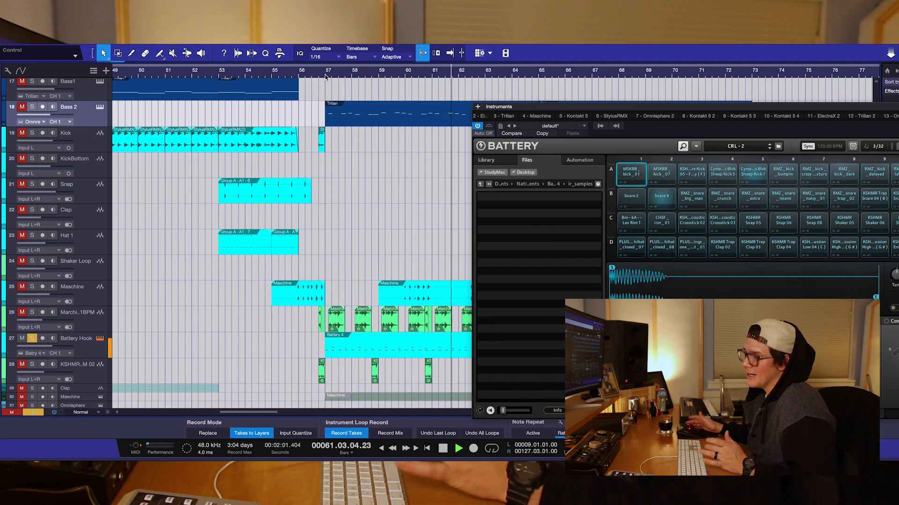
pyautogui.press('space')
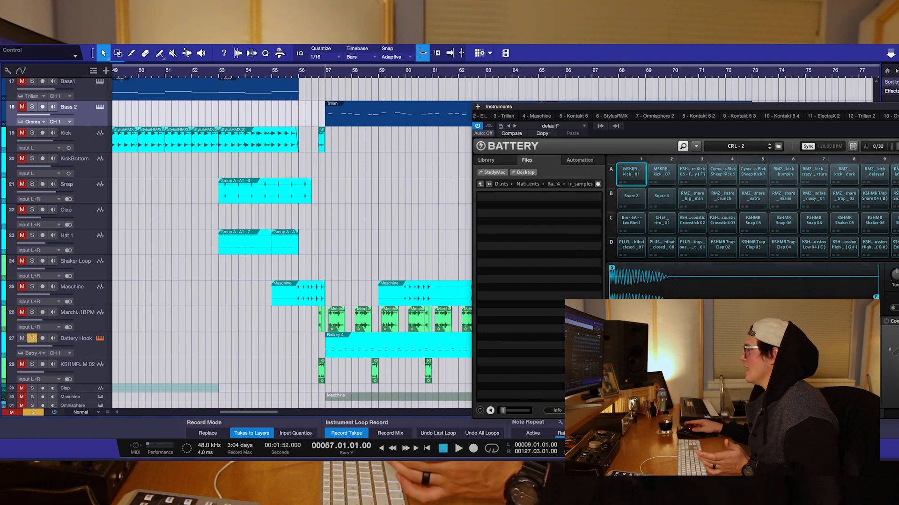
pyautogui.press('Escape')
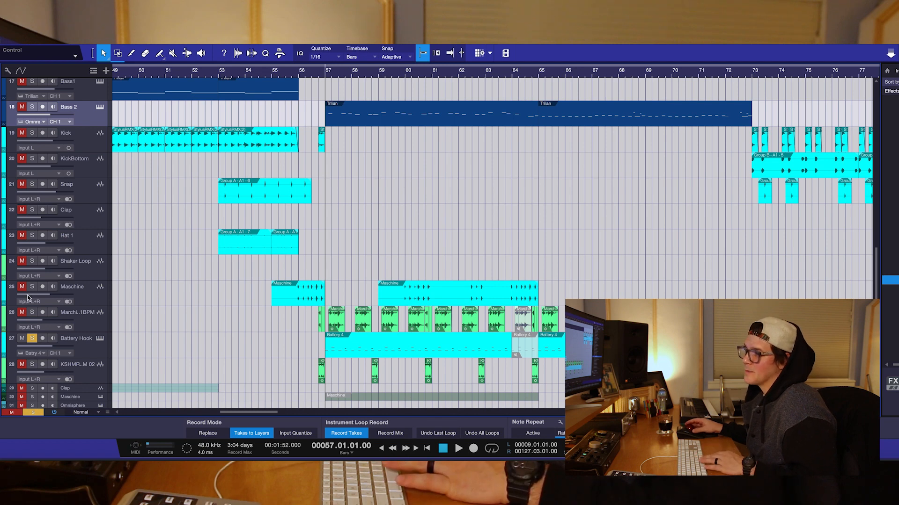
pyautogui.click(32, 338)
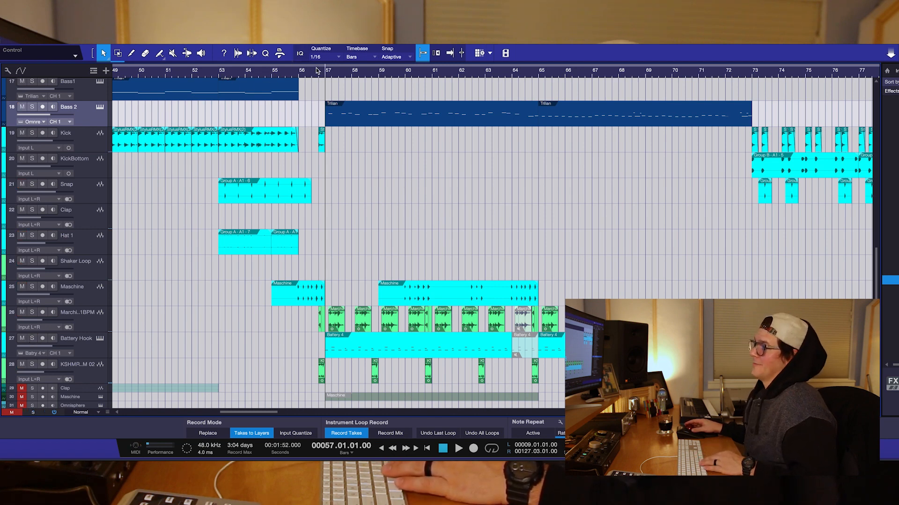
# Show the whole song in the timeline and solo the Kick, KickBottom, Snap, Clap and Hat 1 tracks.
pyautogui.click(32, 185)
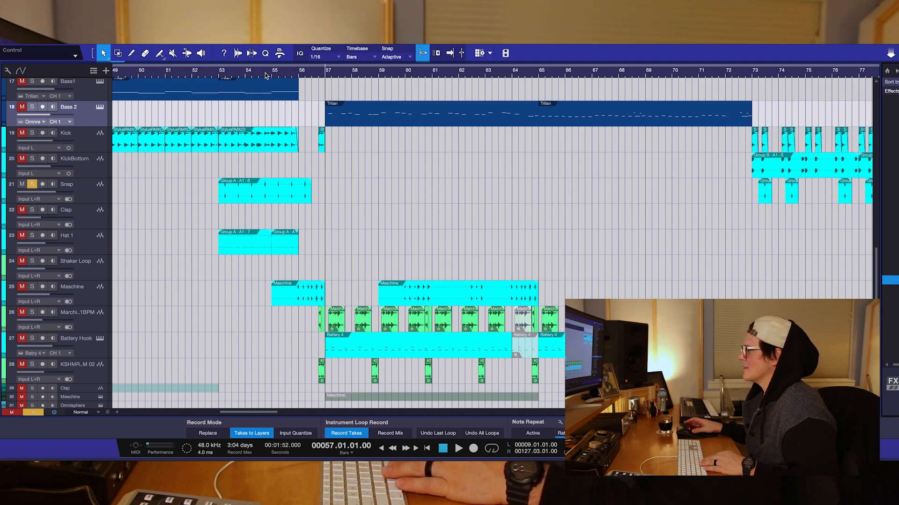
pyautogui.moveTo(265, 75); pyautogui.dragTo(268, 47)
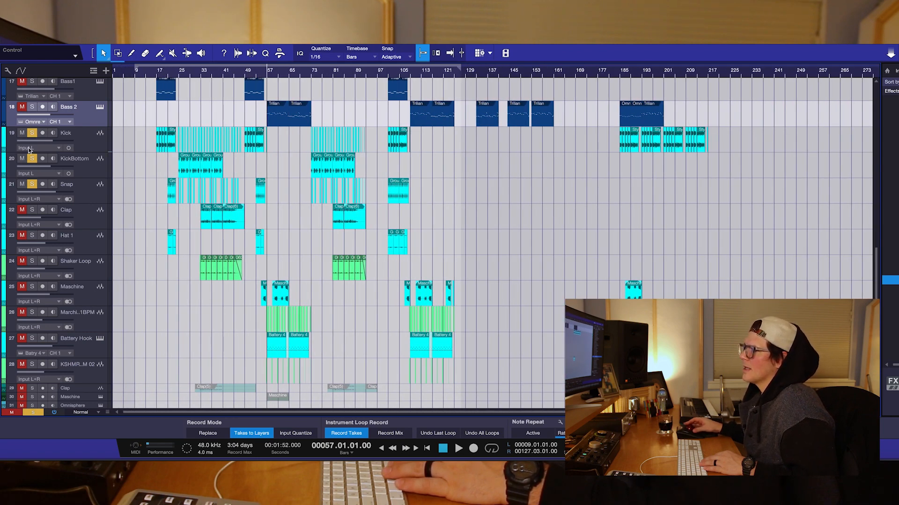
pyautogui.click(32, 210)
pyautogui.click(31, 236)
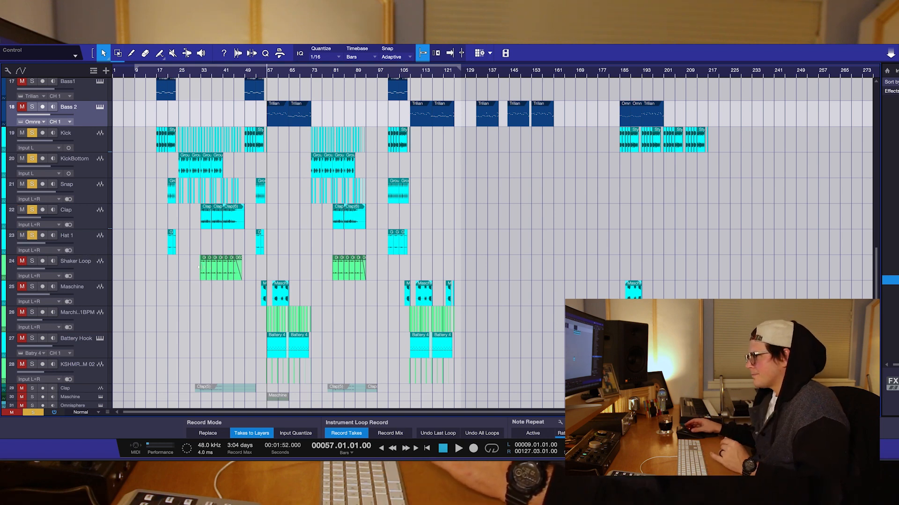
# Leave only the Shaker Loop track in solo and play it from bar 31.
pyautogui.click(32, 259)
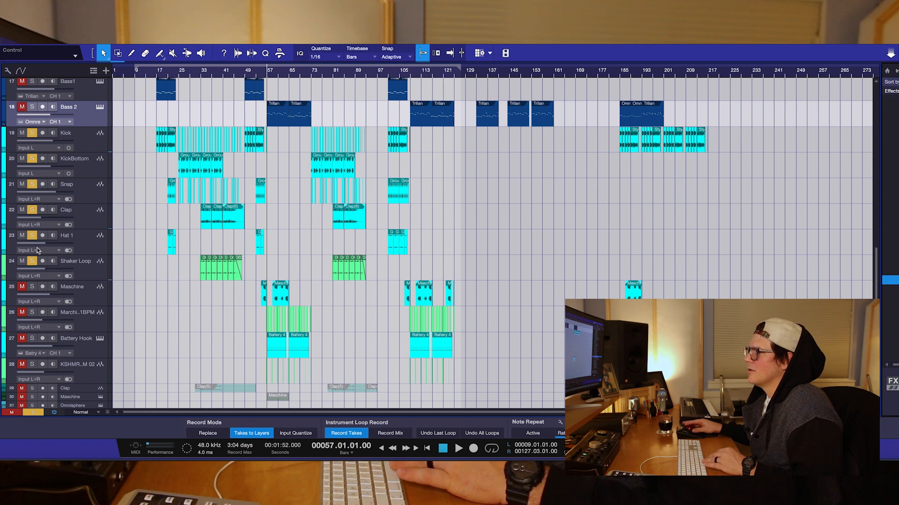
pyautogui.moveTo(31, 235); pyautogui.dragTo(32, 129)
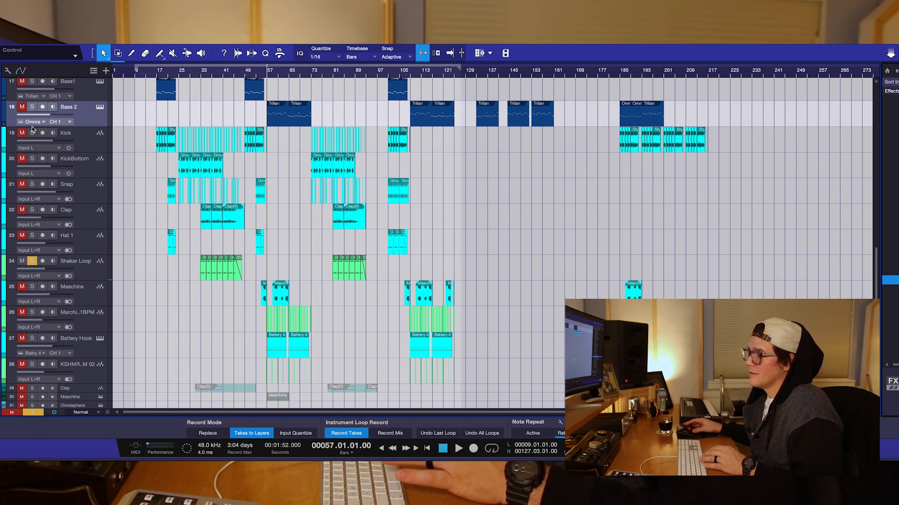
pyautogui.click(196, 75)
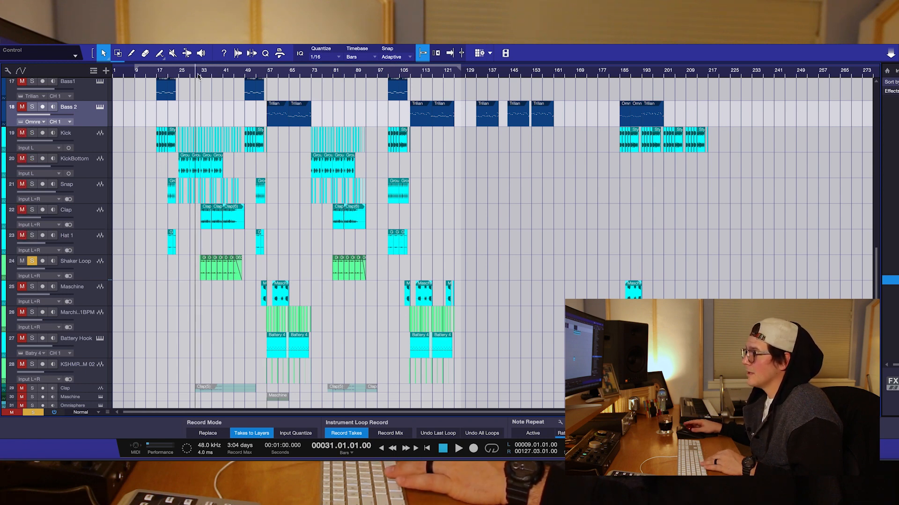
pyautogui.press('space')
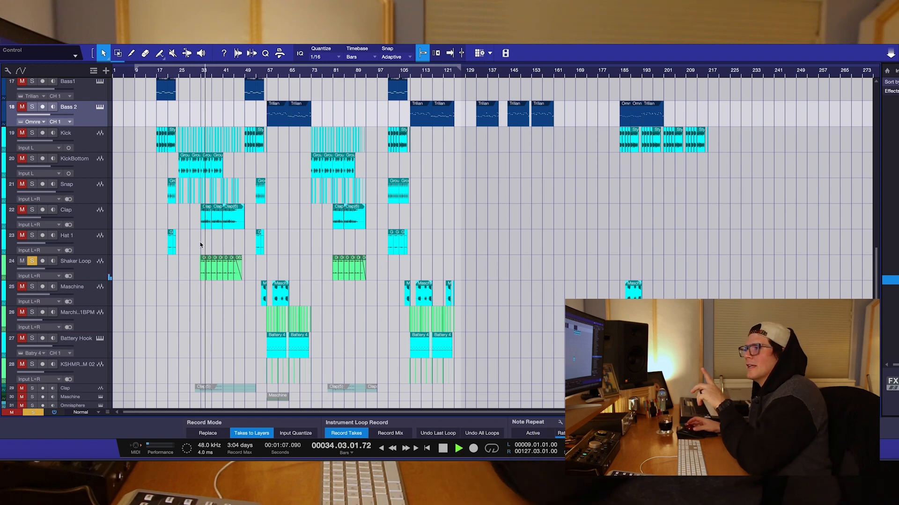
# Show the Shaker Loop track's pan automation, switch its display back to Off, and hide the automation view.
pyautogui.click(91, 277)
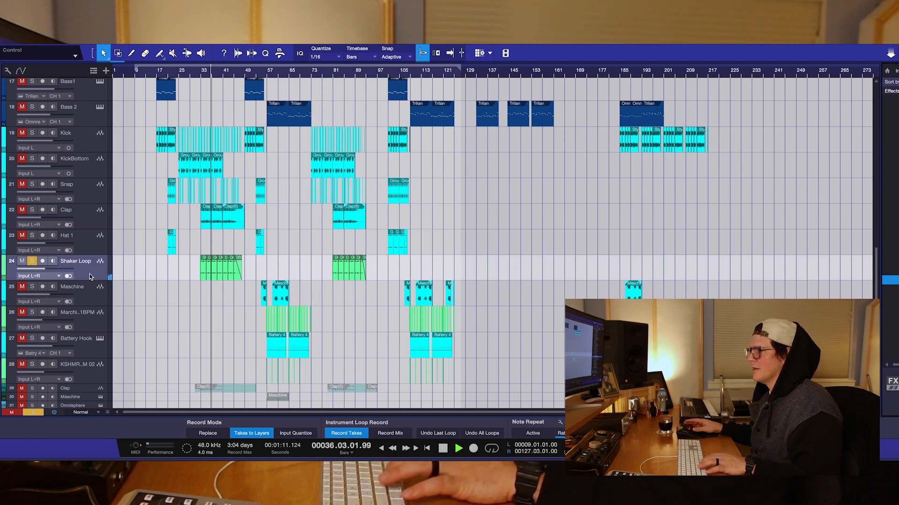
pyautogui.click(51, 269)
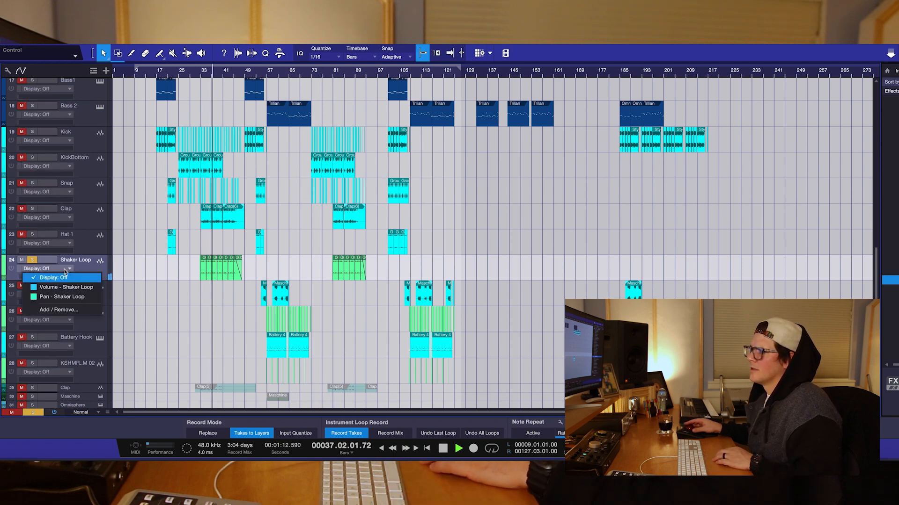
pyautogui.click(54, 298)
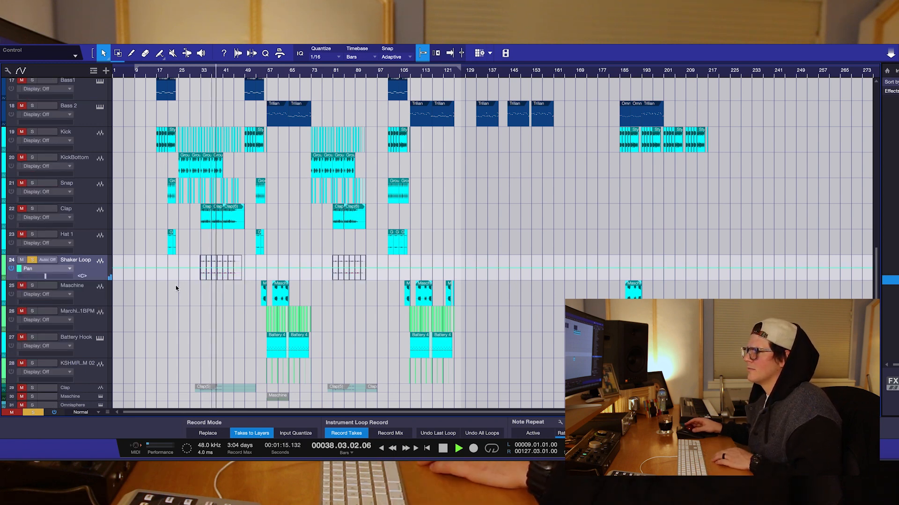
pyautogui.click(69, 270)
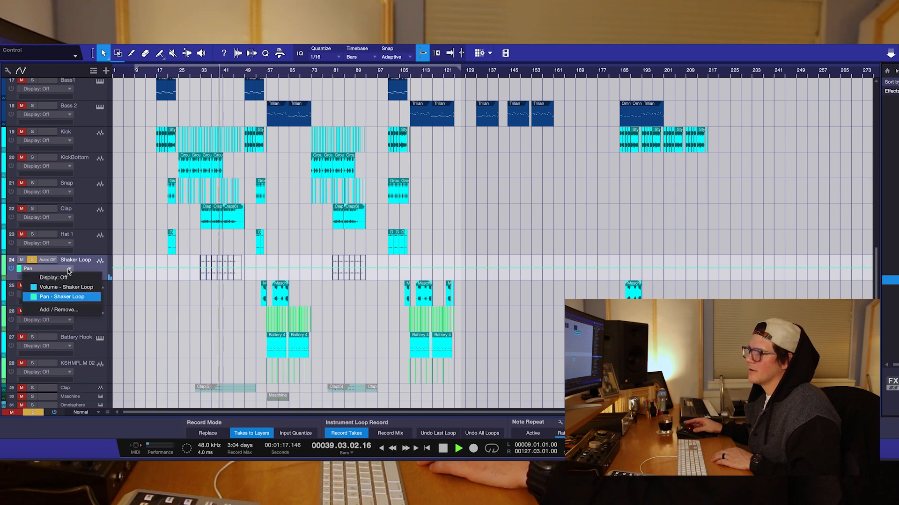
pyautogui.click(66, 279)
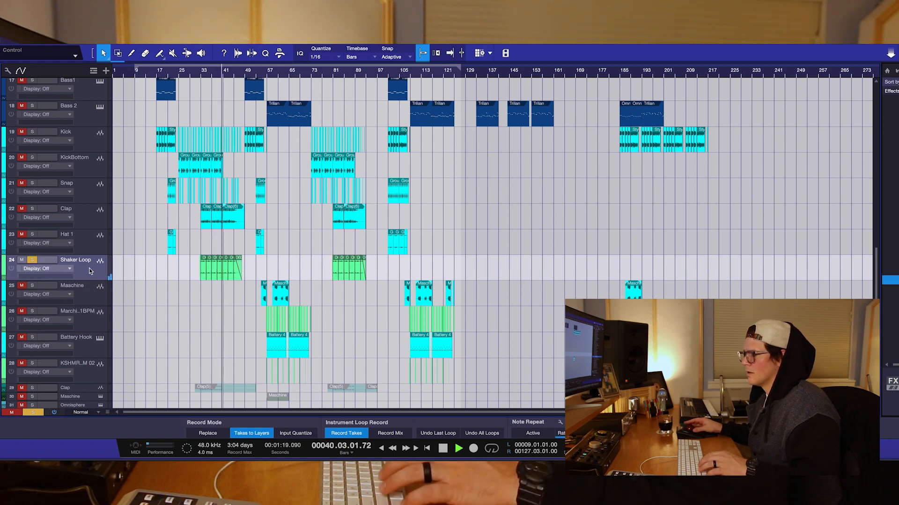
pyautogui.press('a')
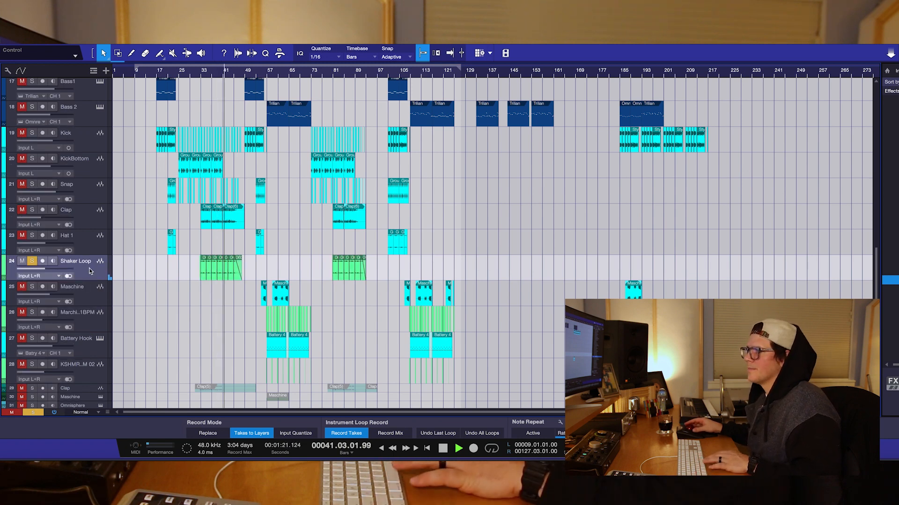
# Clear the Shaker Loop solo, view the track's PanMan insert during full-mix playback, close it, and stop playback.
pyautogui.click(33, 262)
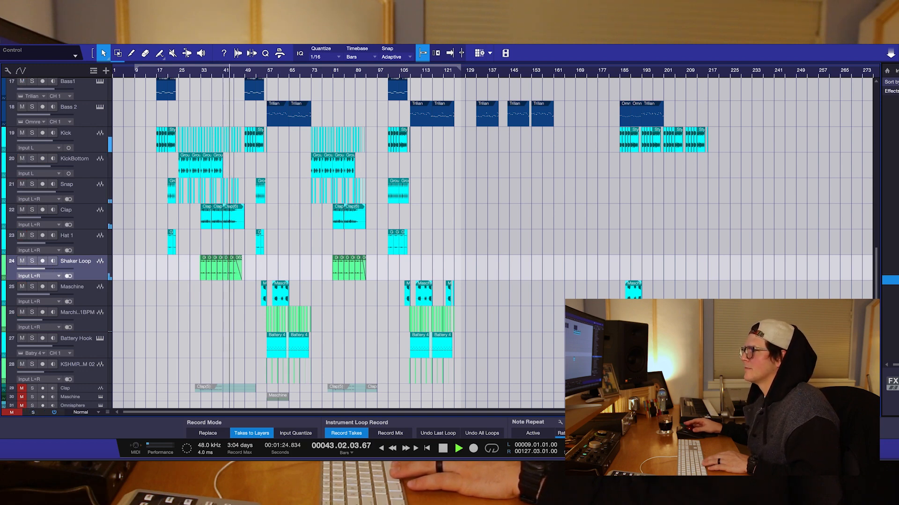
pyautogui.press('F11')
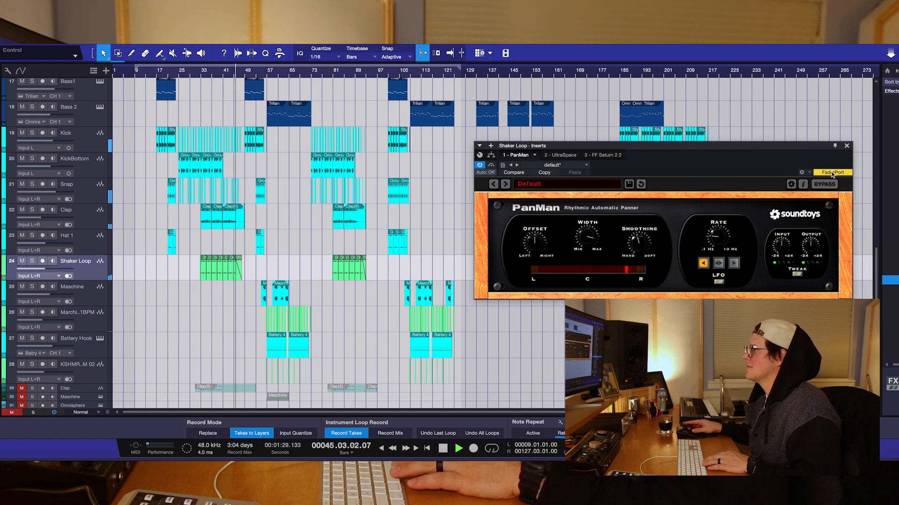
pyautogui.press('F11')
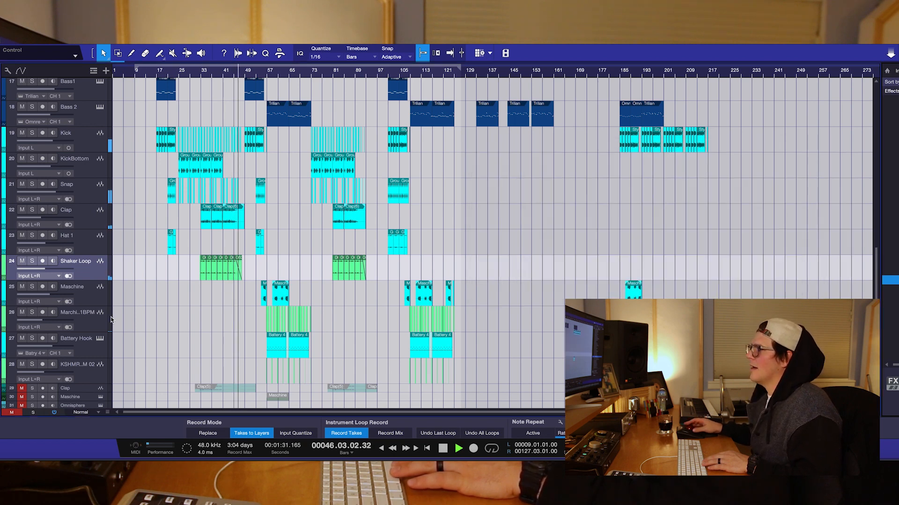
pyautogui.press('space')
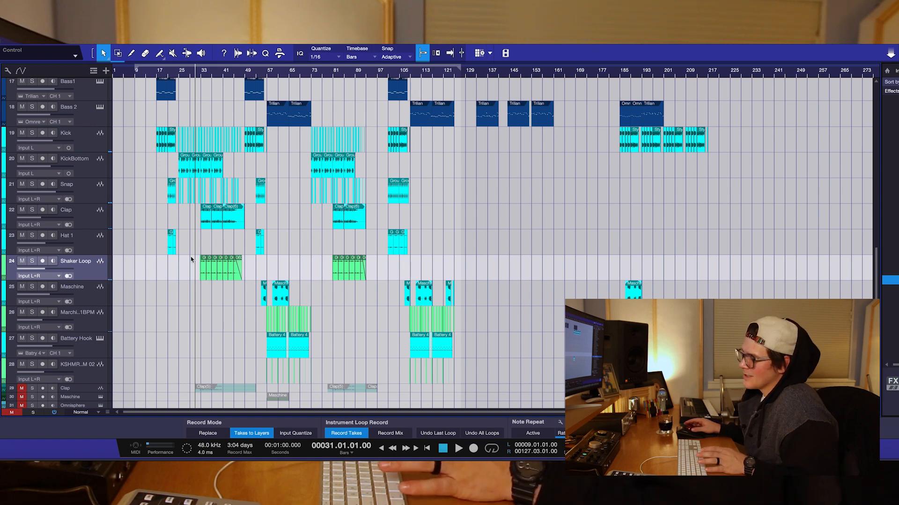
# Solo all drum and percussion tracks from Kick down to KSHMR and play them together from bar 41.
pyautogui.click(85, 249)
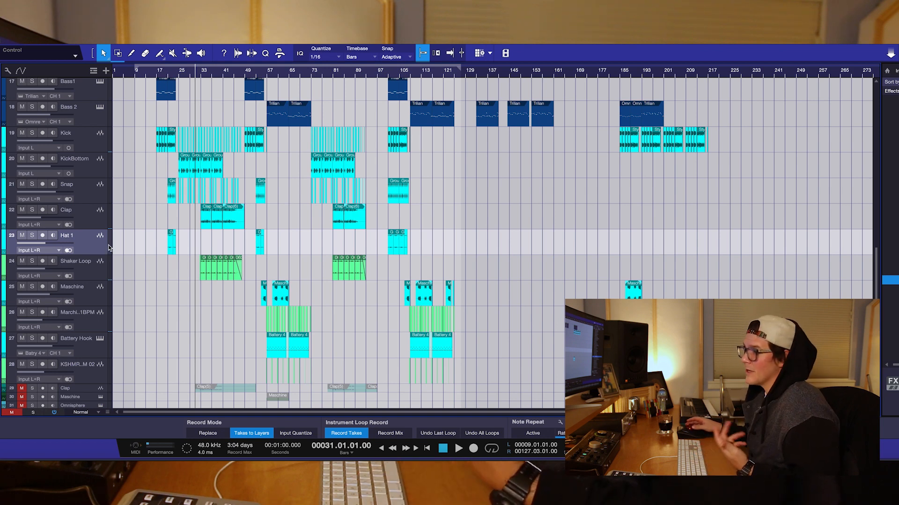
pyautogui.click(86, 193)
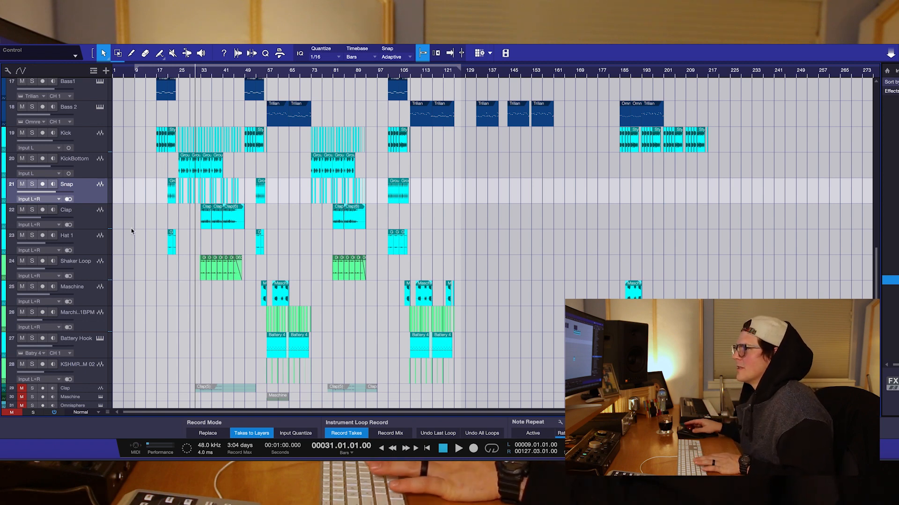
pyautogui.moveTo(32, 134); pyautogui.dragTo(37, 345)
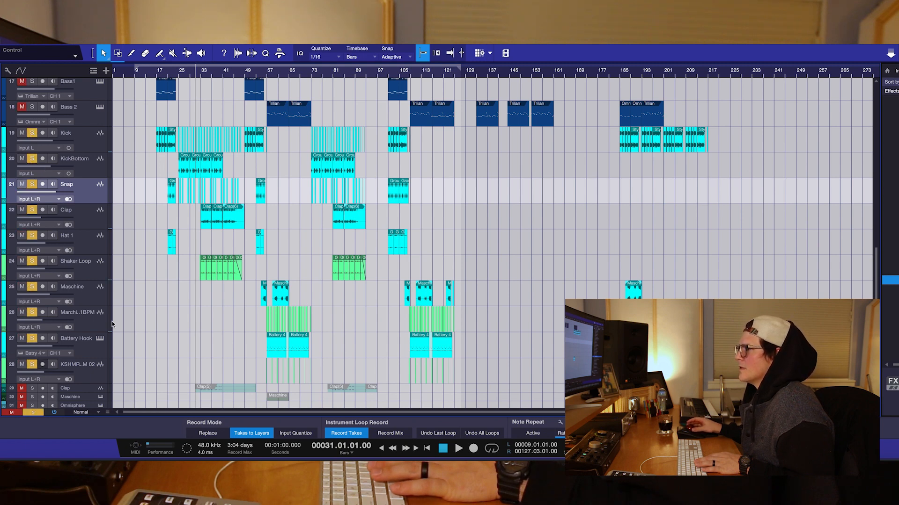
pyautogui.click(224, 74)
pyautogui.press('space')
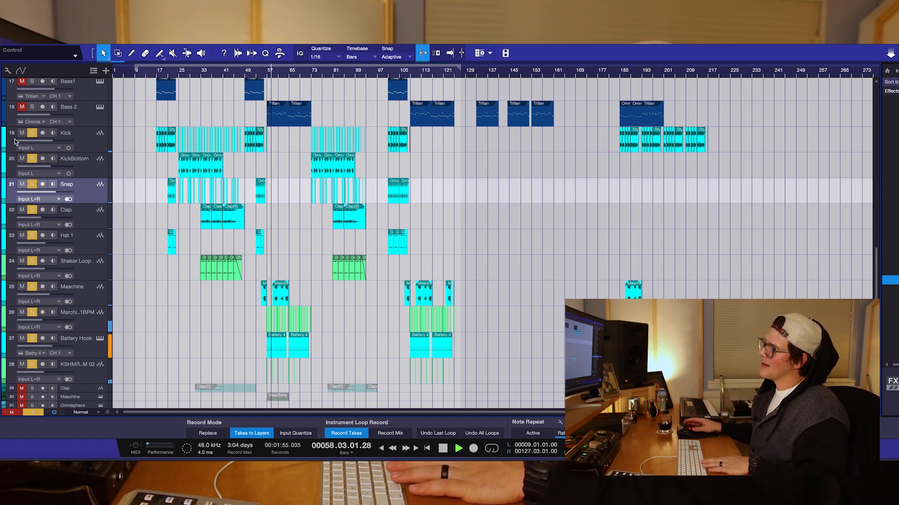
# Clear the drum solos, leave only the Marching track in solo, and play it from bar 57.
pyautogui.click(32, 133)
pyautogui.moveTo(32, 136); pyautogui.dragTo(33, 365)
pyautogui.click(32, 312)
pyautogui.press('space')
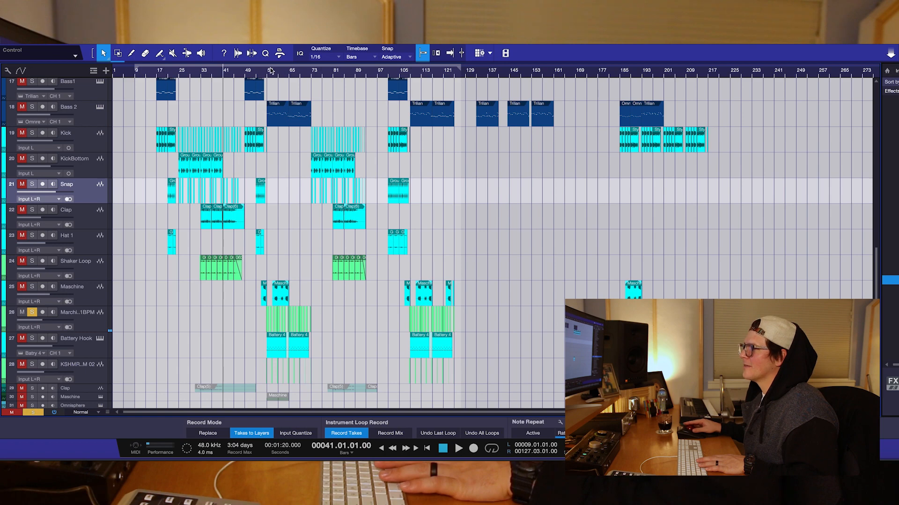
pyautogui.click(267, 76)
pyautogui.press('space')
pyautogui.moveTo(273, 76); pyautogui.dragTo(285, 104)
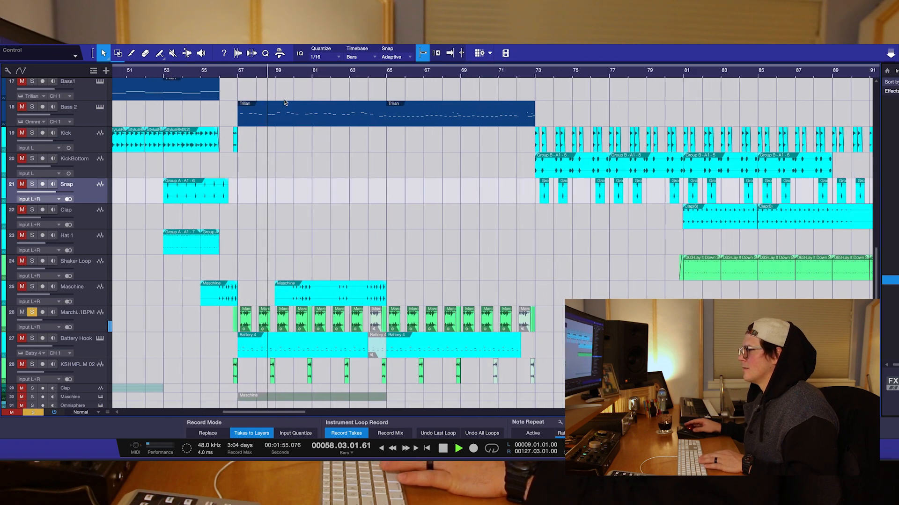
pyautogui.press('space')
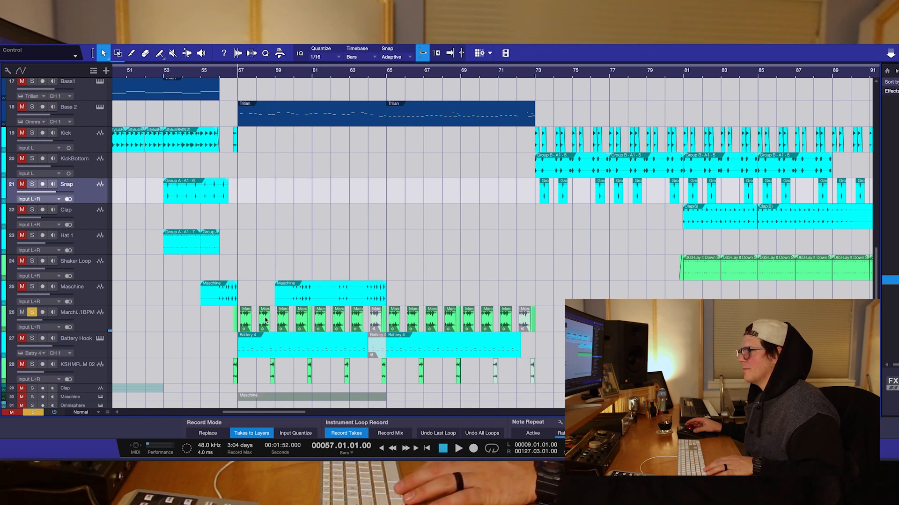
# Try deleting the Marching track's clip at bar 58, and undo the deletion.
pyautogui.click(264, 320)
pyautogui.press('Delete')
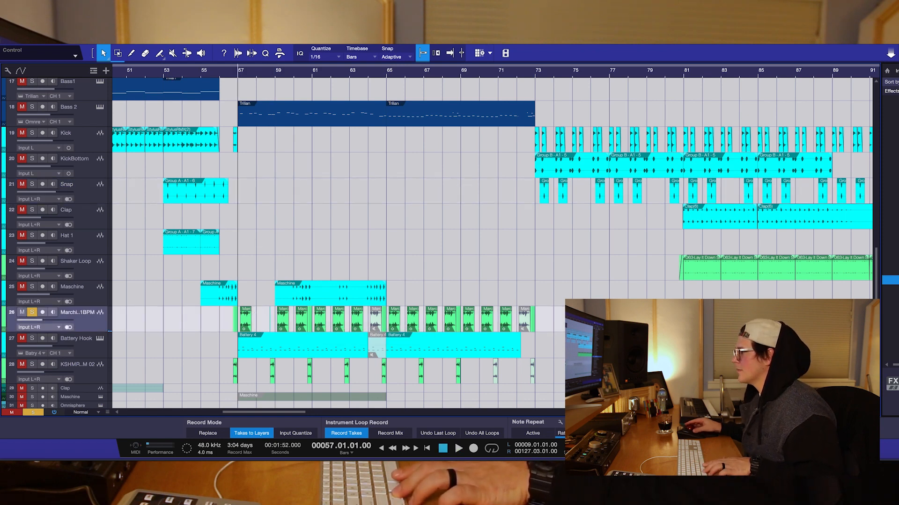
pyautogui.hotkey('ctrl', 'z')
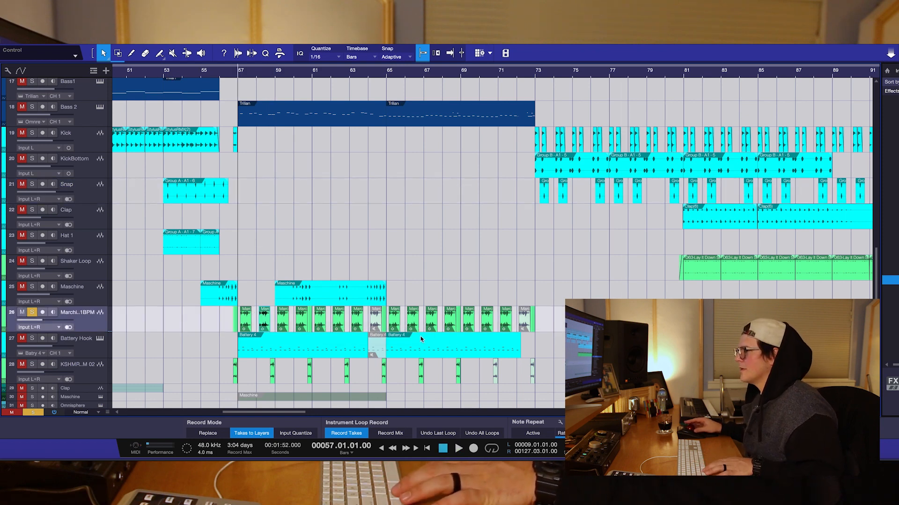
pyautogui.moveTo(265, 323); pyautogui.dragTo(547, 316)
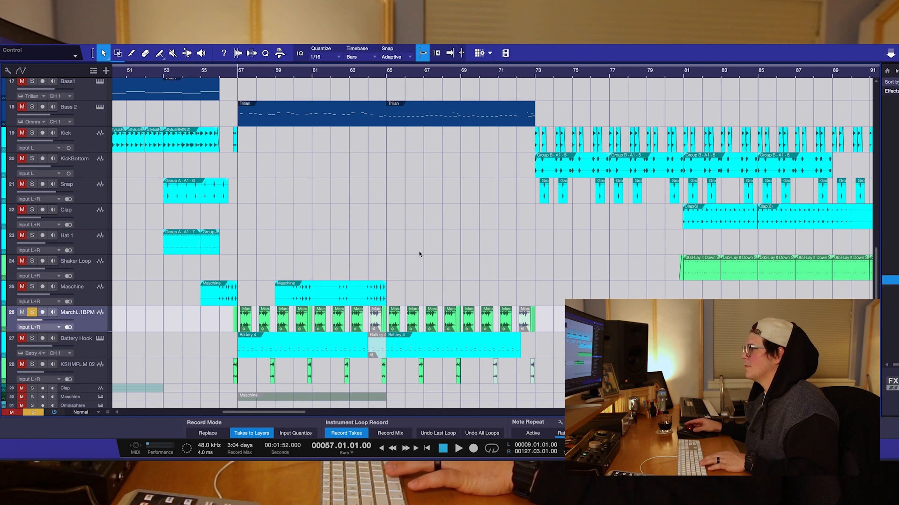
# Play the soloed Marching track from bar 78 and from bar 56, clearing its solo during playback to hear the full mix.
pyautogui.click(639, 71)
pyautogui.press('space')
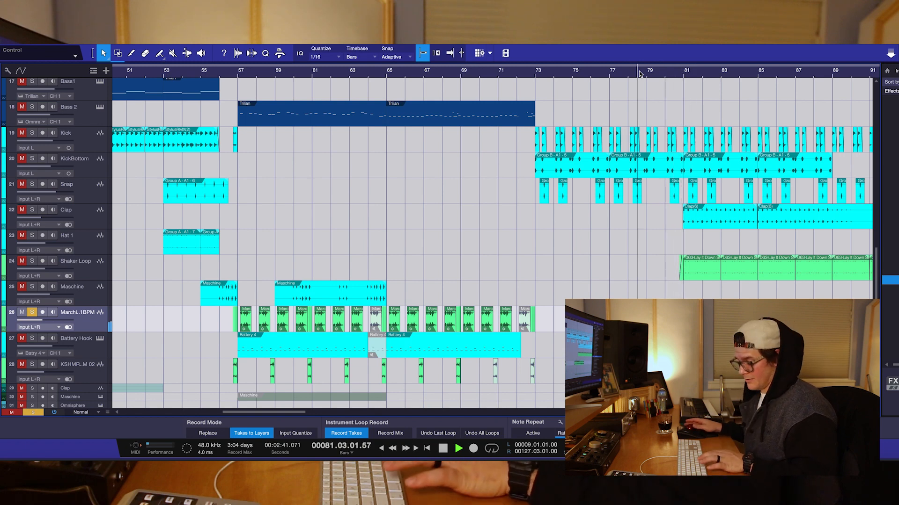
pyautogui.press('space')
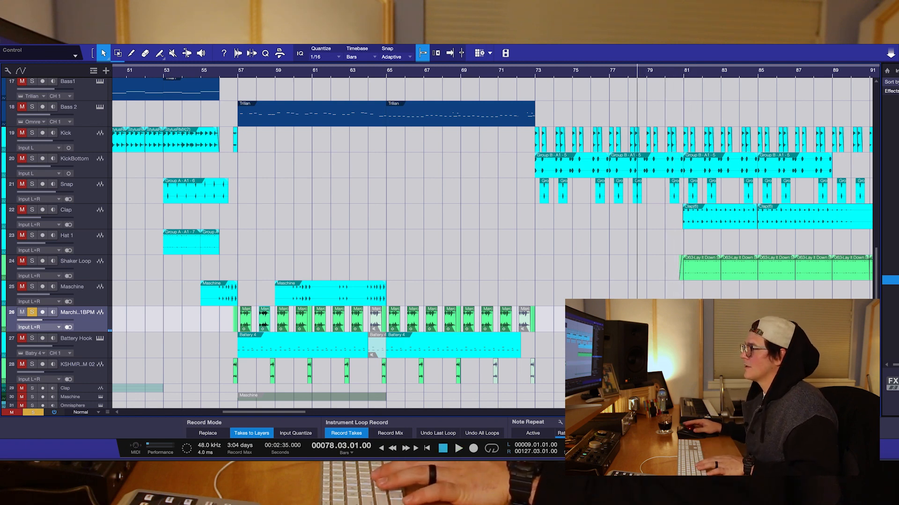
pyautogui.click(231, 73)
pyautogui.press('space')
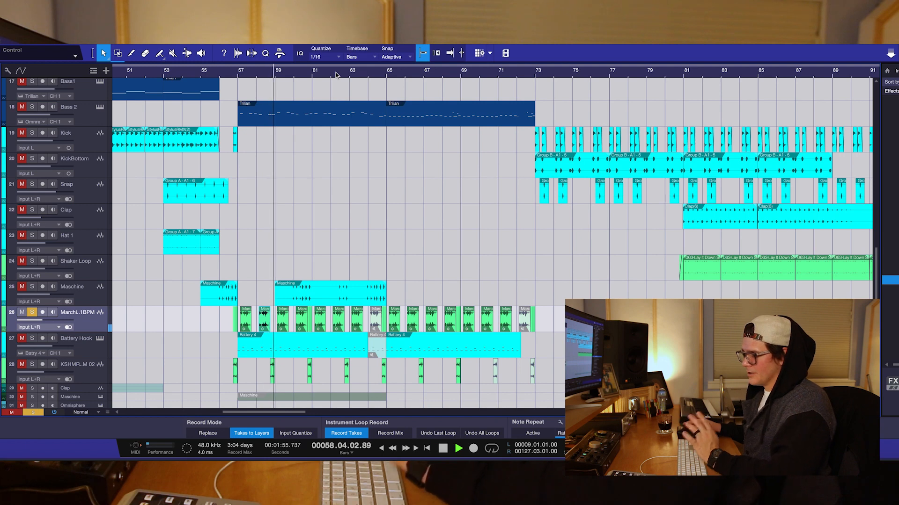
pyautogui.click(32, 313)
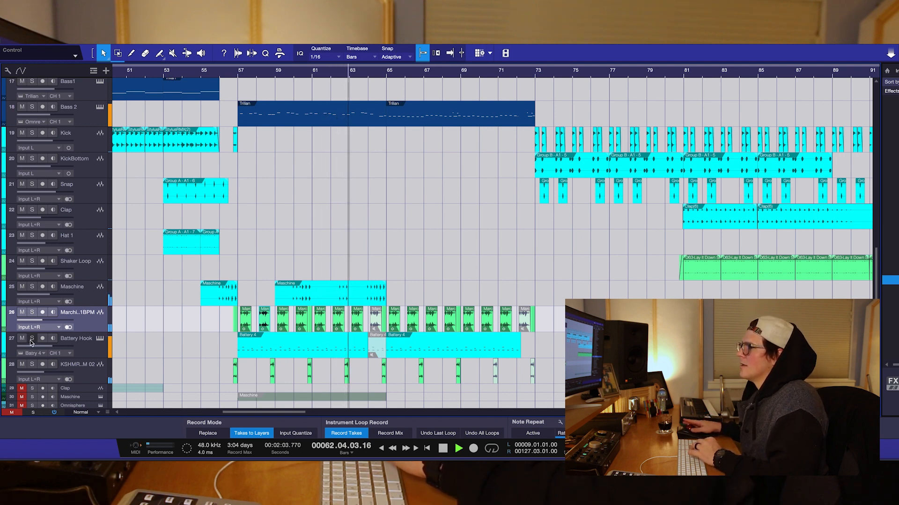
# Solo the KSHMR track during playback, replay it from bar 56, and stop playback.
pyautogui.click(33, 365)
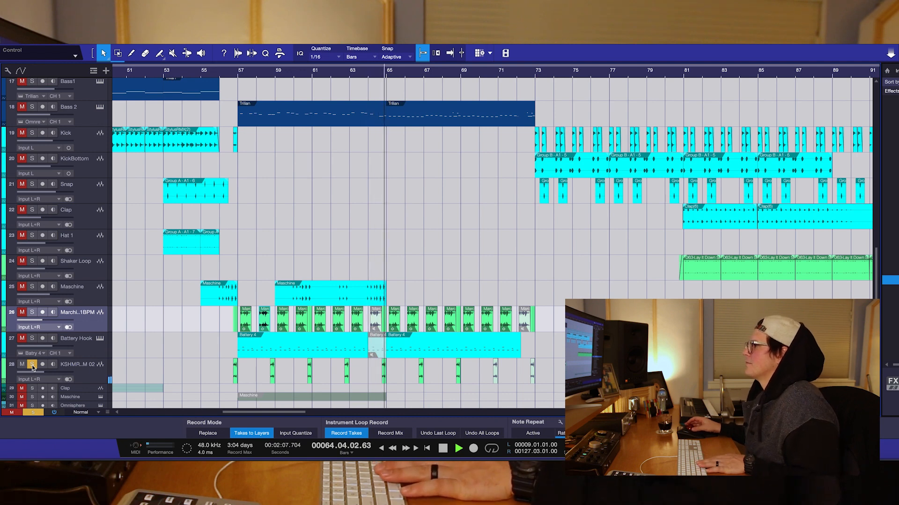
pyautogui.click(85, 369)
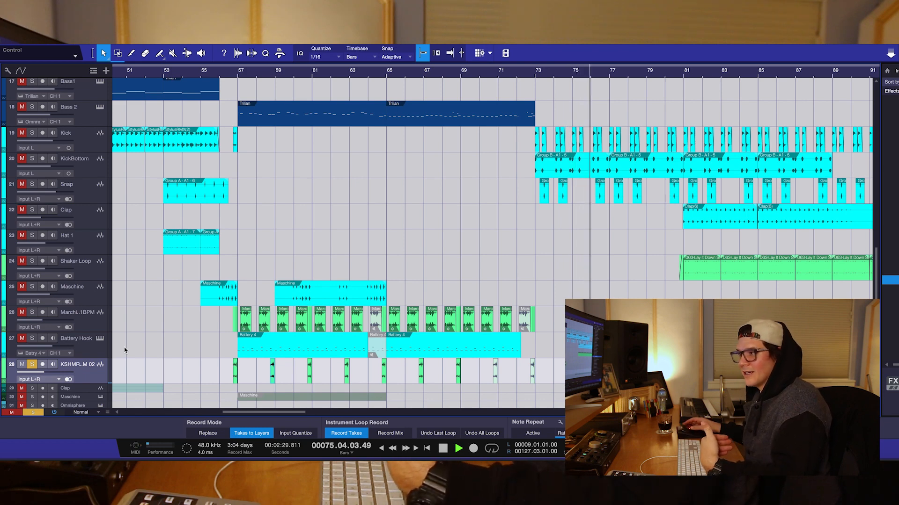
pyautogui.press('space')
pyautogui.press('space')
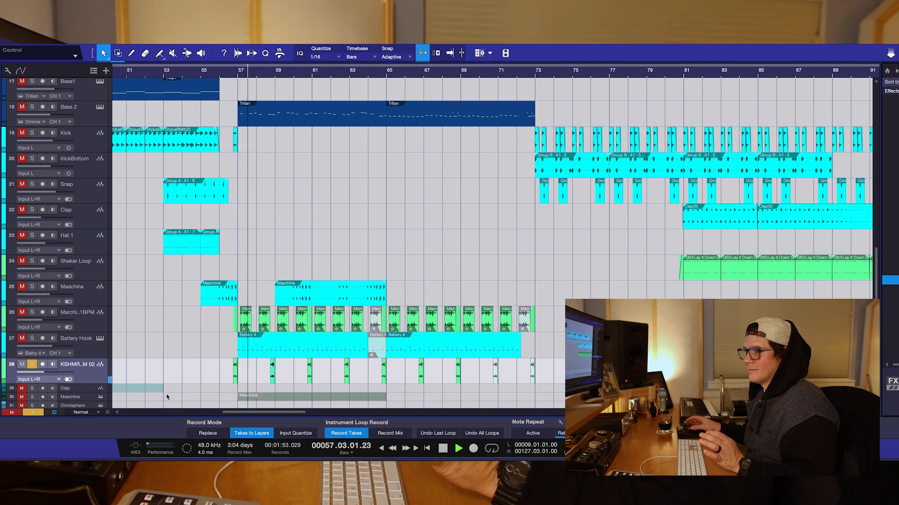
pyautogui.press('space')
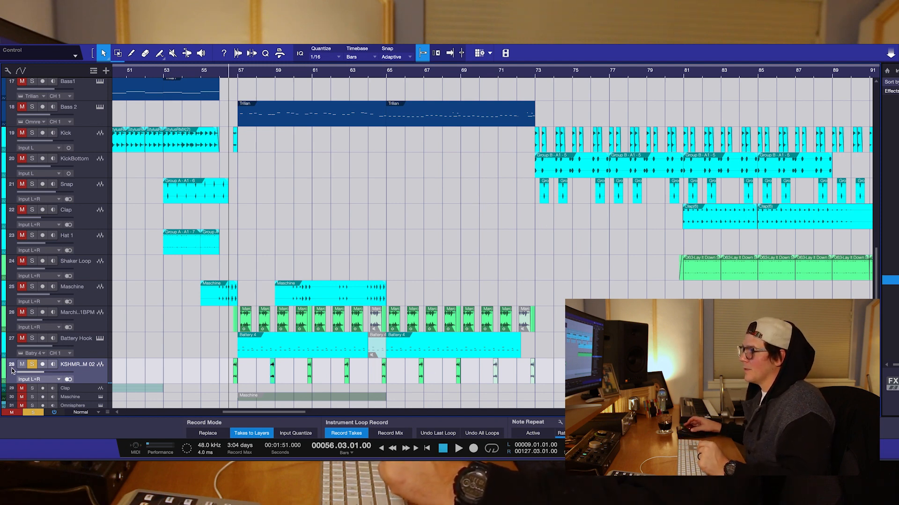
# Clear the KSHMR solo and play the full mix from bar 73 and from bar 105 with the synth and FX tracks in view.
pyautogui.click(32, 366)
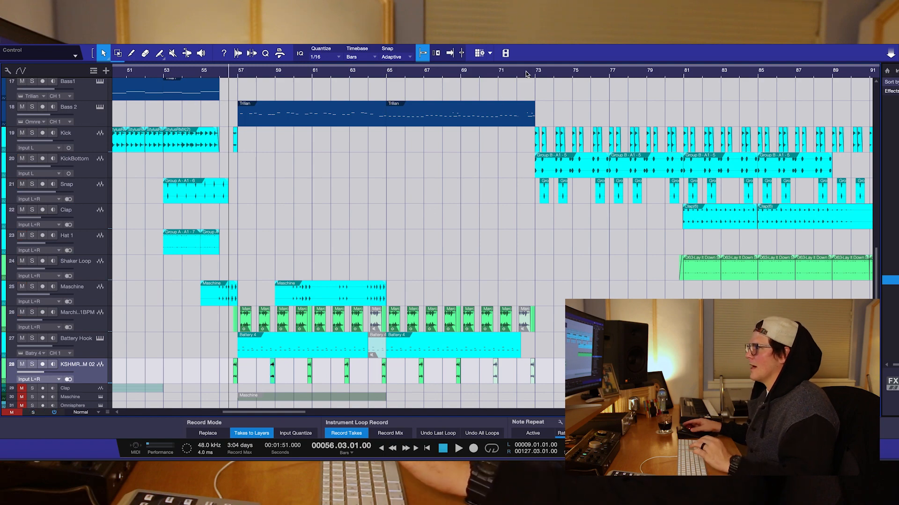
pyautogui.moveTo(524, 75); pyautogui.dragTo(523, 56)
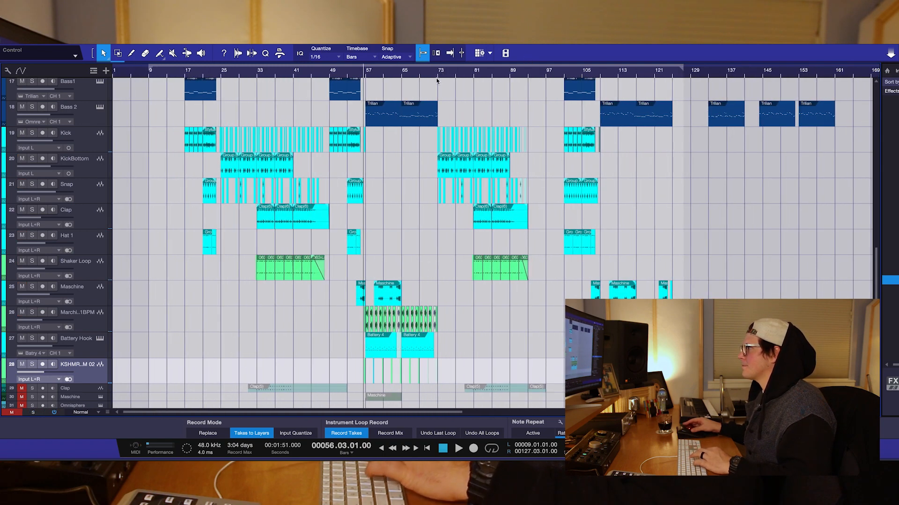
pyautogui.click(437, 75)
pyautogui.press('space')
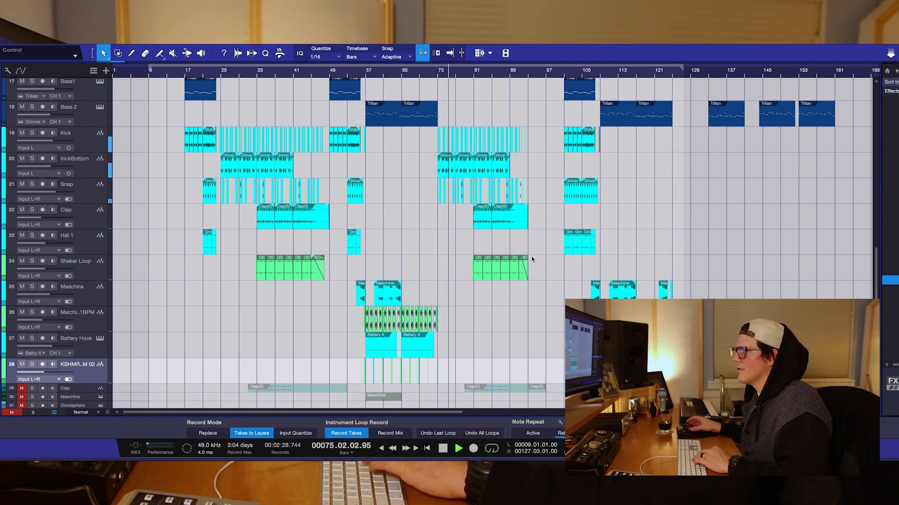
pyautogui.scroll(5, 531, 257)
pyautogui.scroll(3, 531, 256)
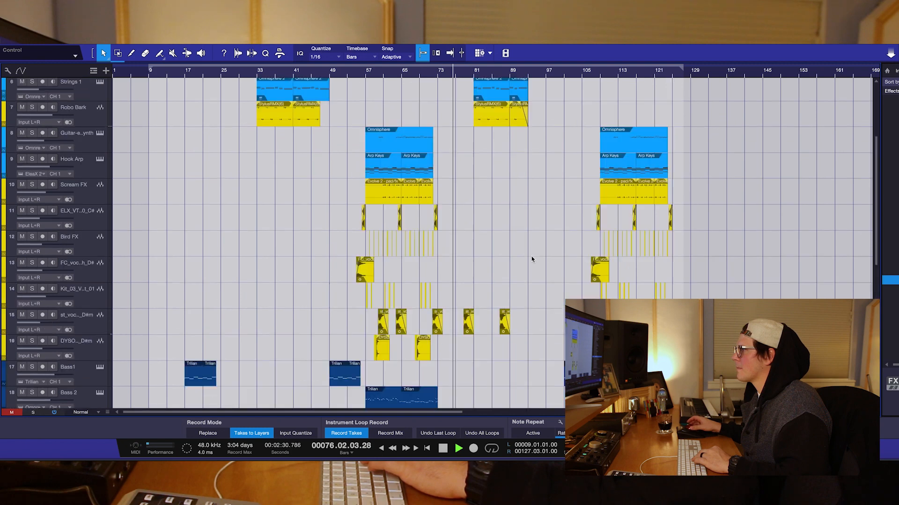
pyautogui.click(583, 74)
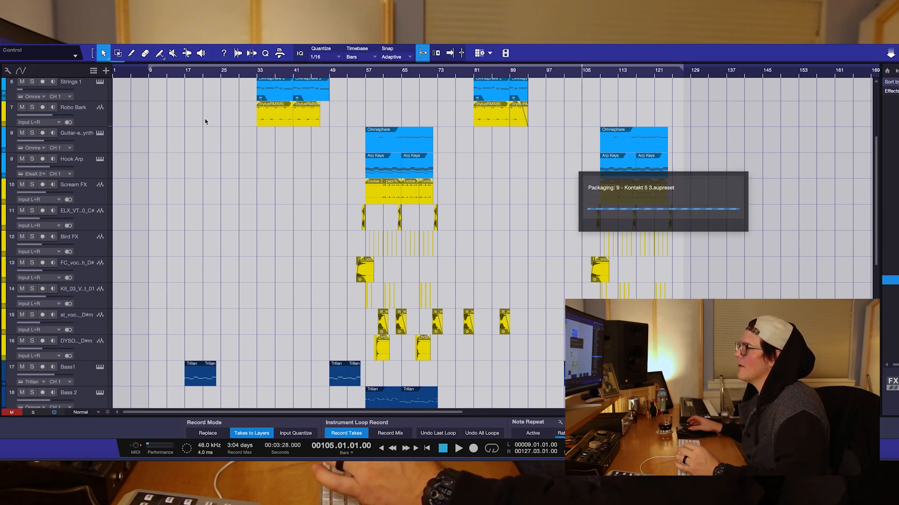
# Unmute and solo the Brass Sec 2 track, and play it from bar 47.
pyautogui.scroll(5, 204, 119)
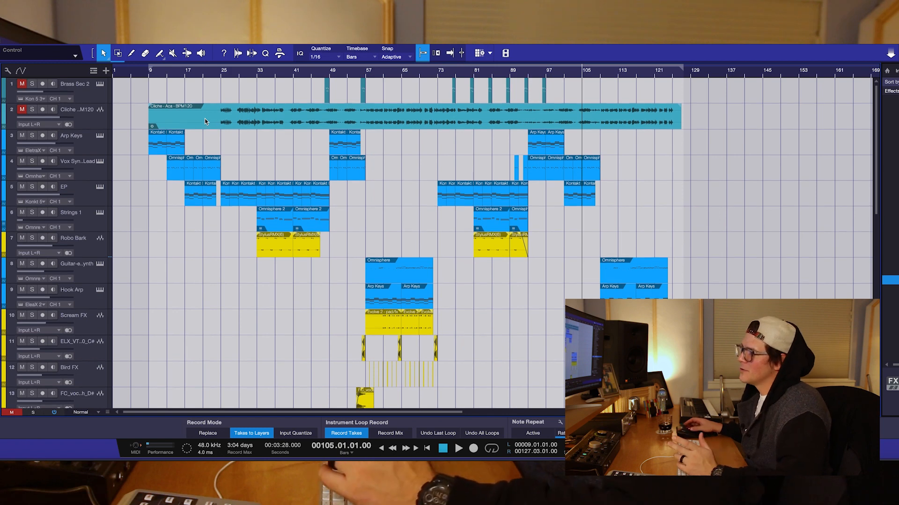
pyautogui.click(317, 72)
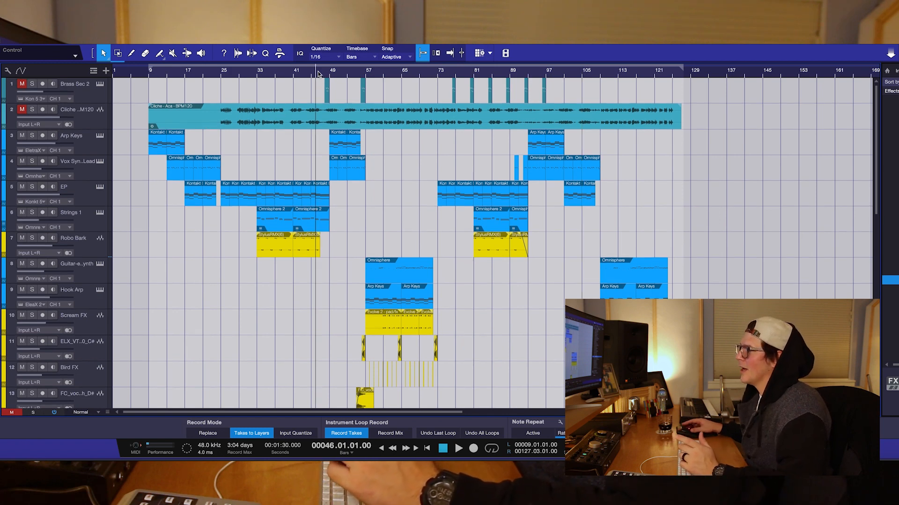
pyautogui.click(313, 76)
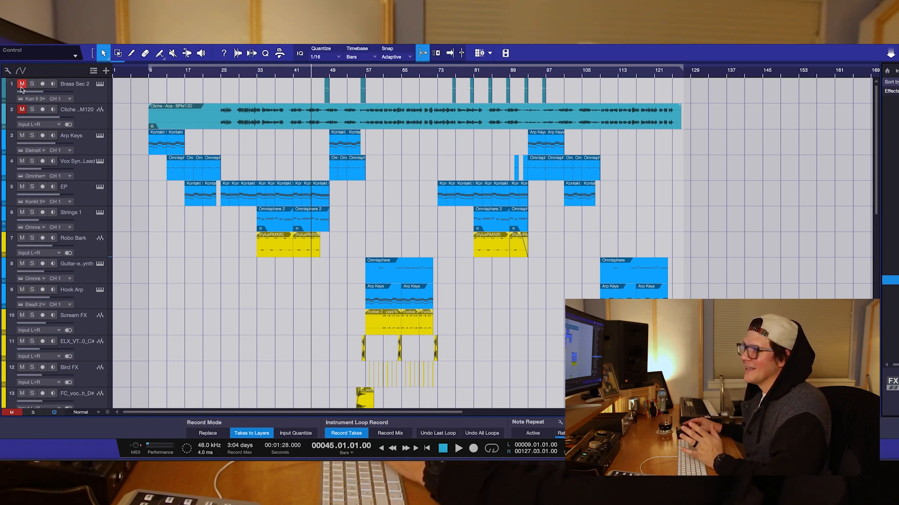
pyautogui.click(33, 83)
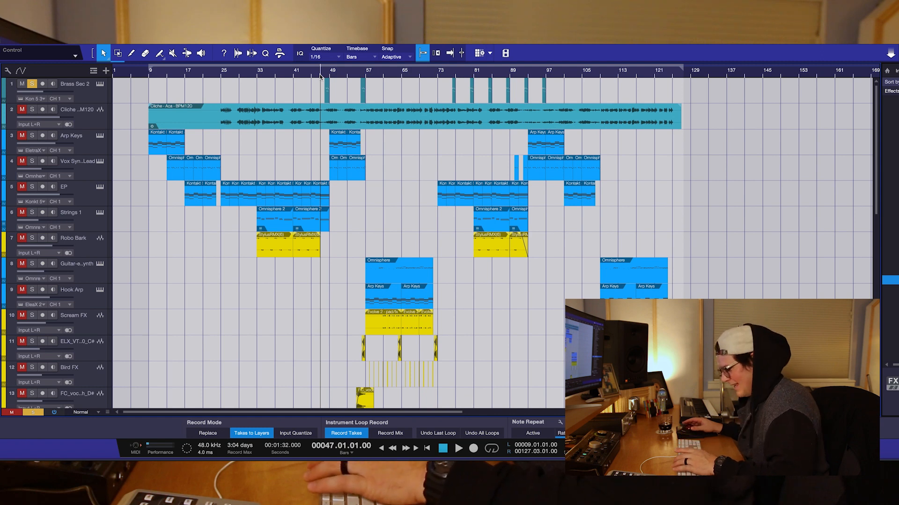
pyautogui.press('space')
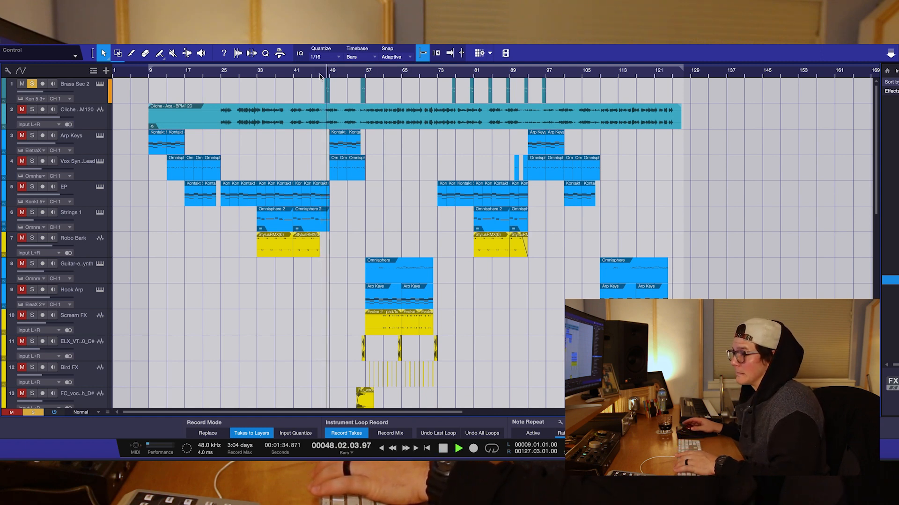
pyautogui.press('space')
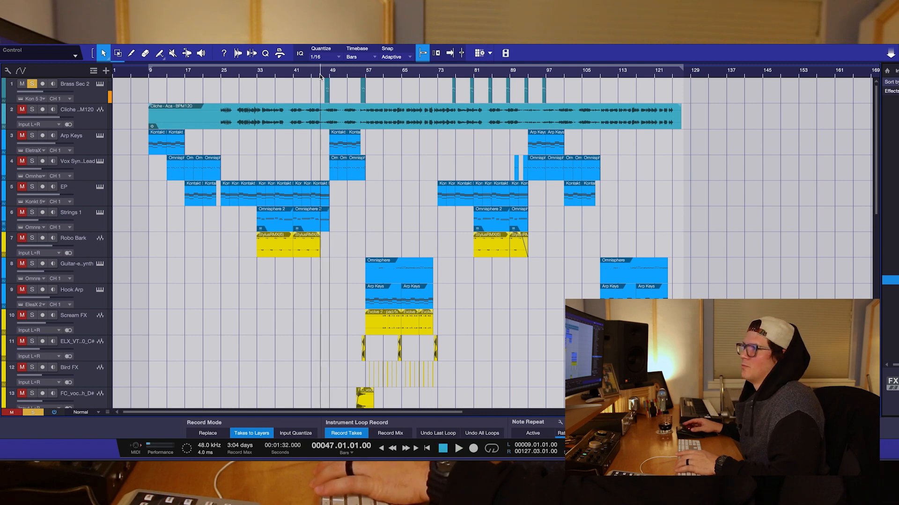
# Switch the Brass Sec 2 solo off and back on, and replay the track from bar 47.
pyautogui.click(31, 83)
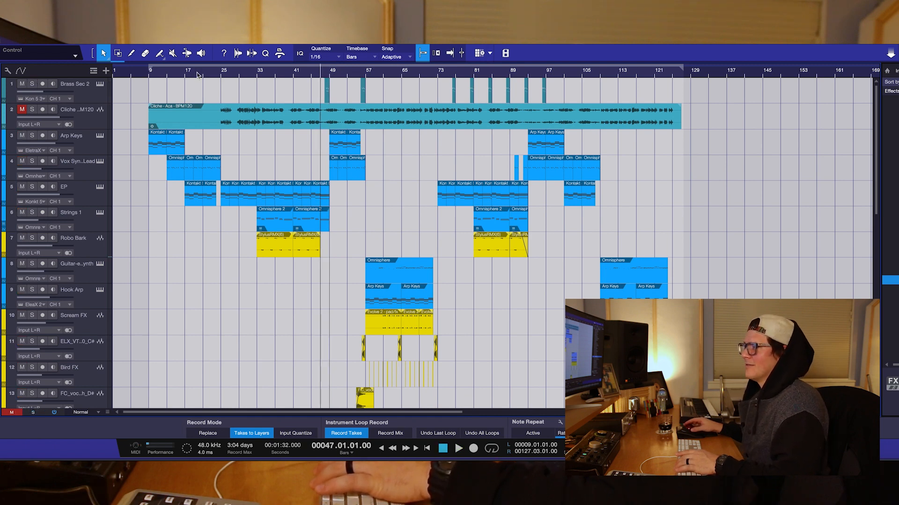
pyautogui.click(32, 84)
pyautogui.press('space')
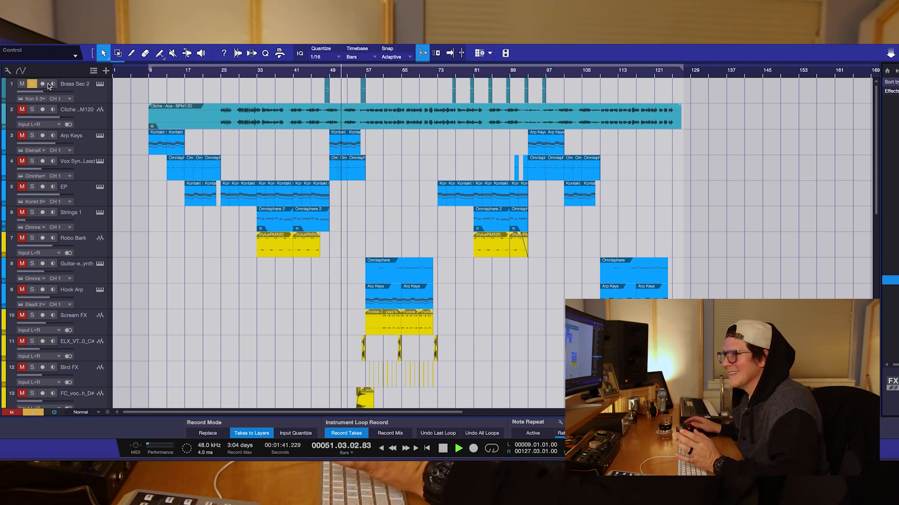
pyautogui.press('space')
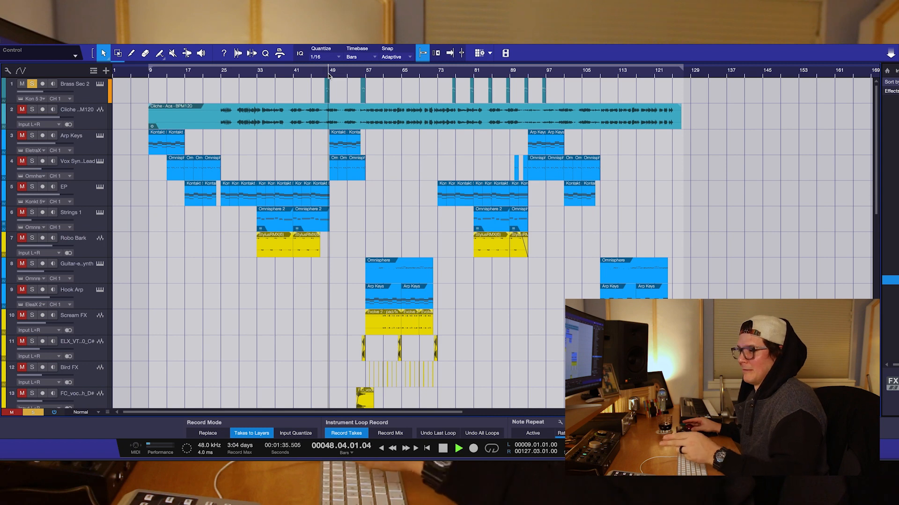
pyautogui.press('space')
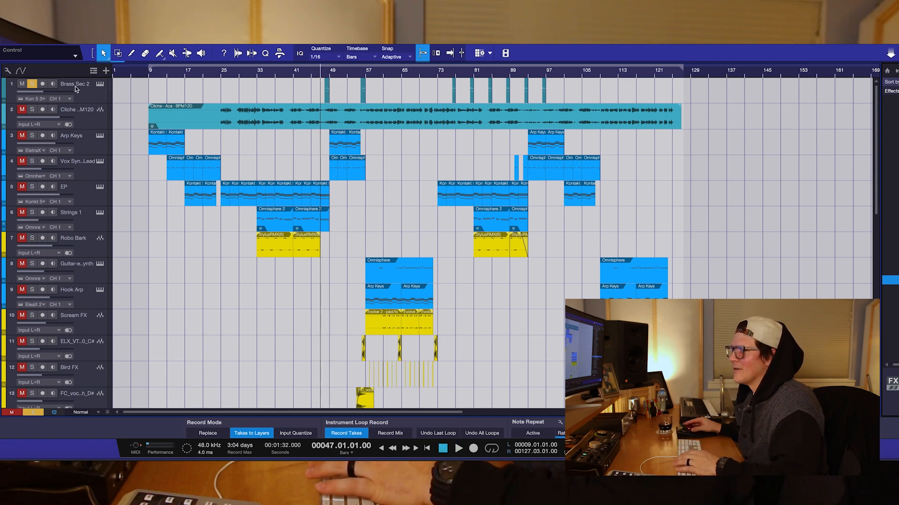
# Clear the Brass Sec 2 solo and play the full mix from bar 45.
pyautogui.click(32, 84)
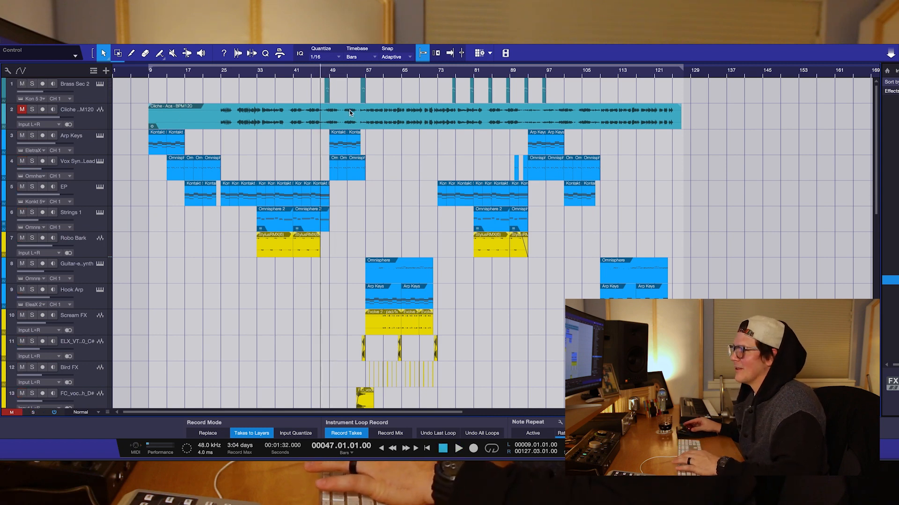
pyautogui.click(312, 74)
pyautogui.press('space')
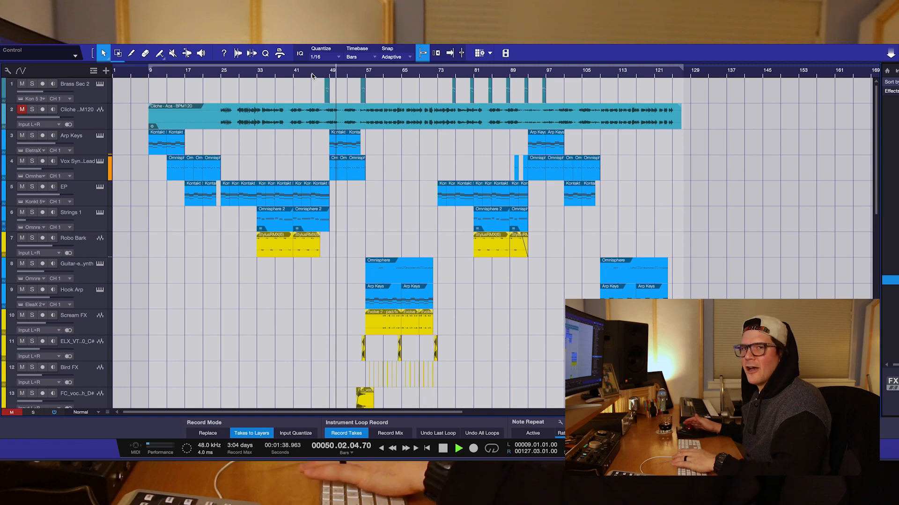
pyautogui.press('space')
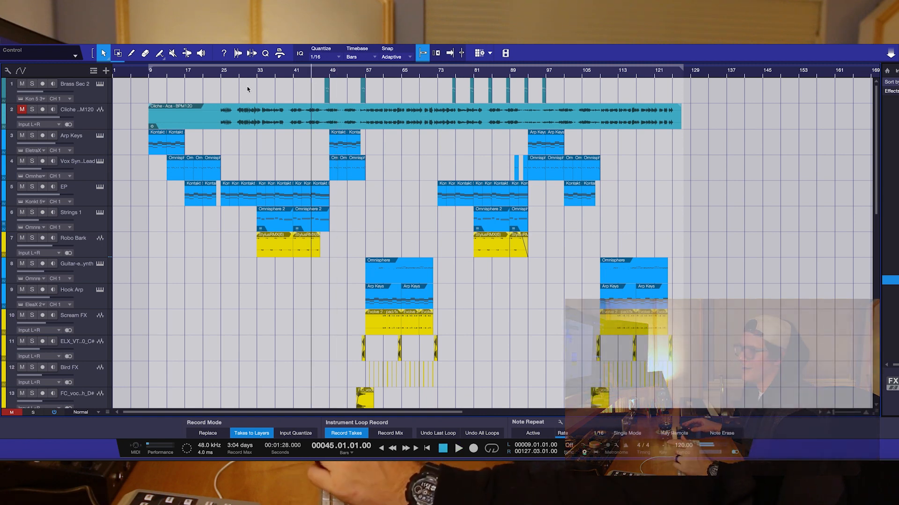